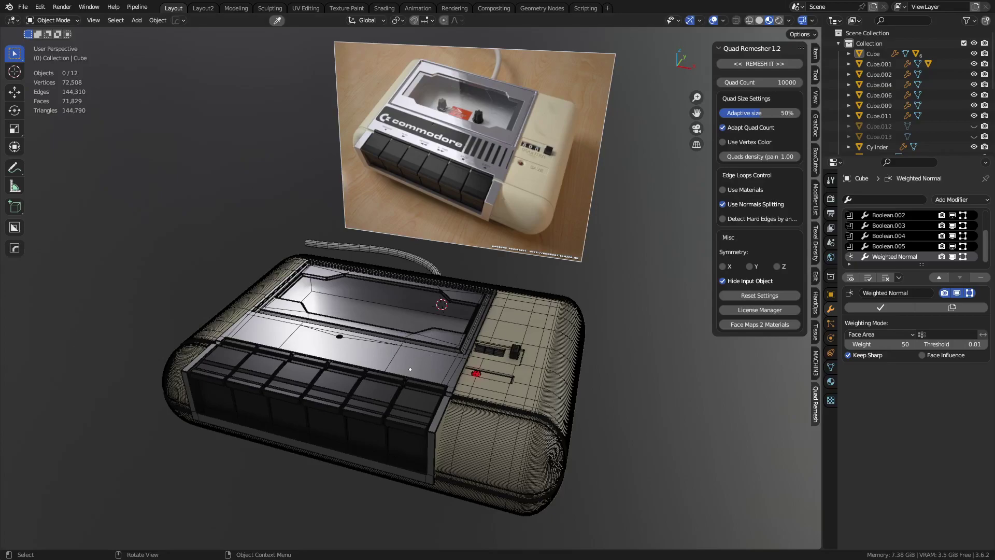
pyautogui.moveTo(572, 401); pyautogui.dragTo(572, 415, button='middle')
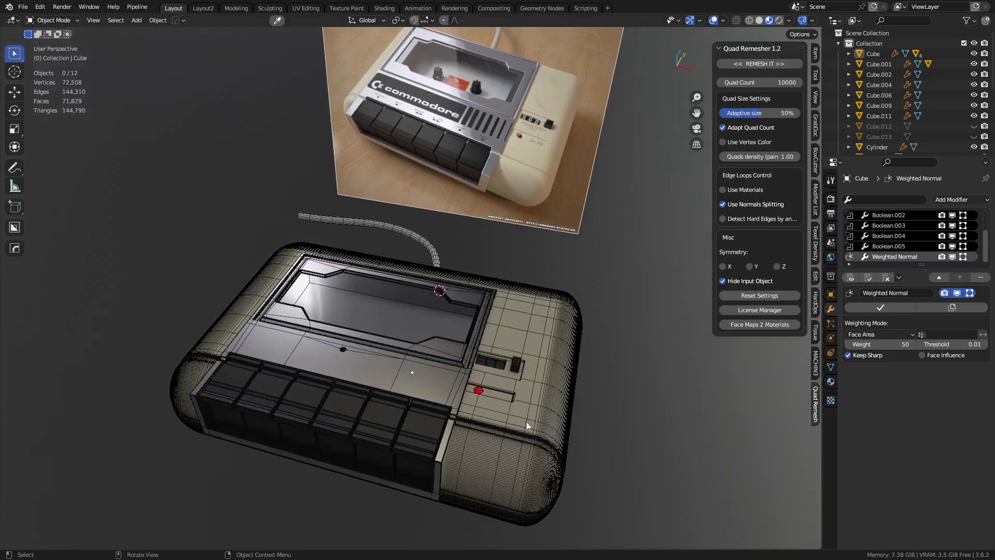
pyautogui.moveTo(528, 298); pyautogui.dragTo(533, 288, button='middle')
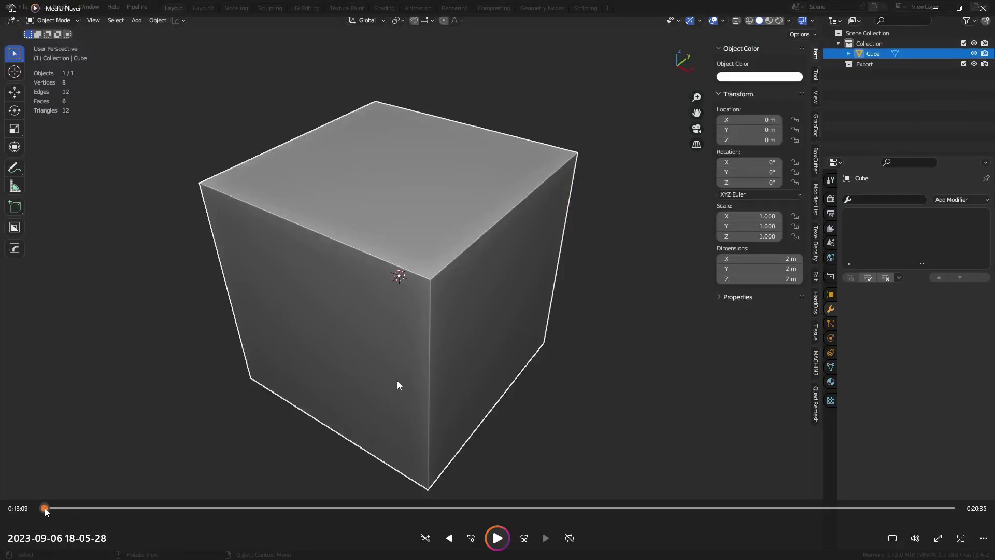
# Switch to Media Player and scrub the modelling recording from the starting cube through the bevelling and seam grooves of the main body.
pyautogui.moveTo(51, 509); pyautogui.dragTo(63, 508)
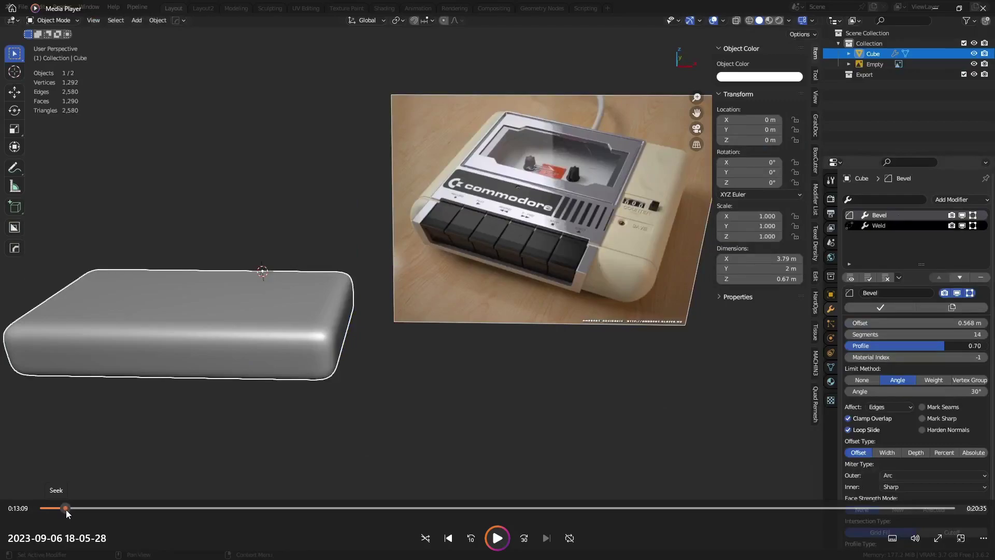
pyautogui.moveTo(66, 509); pyautogui.dragTo(71, 509)
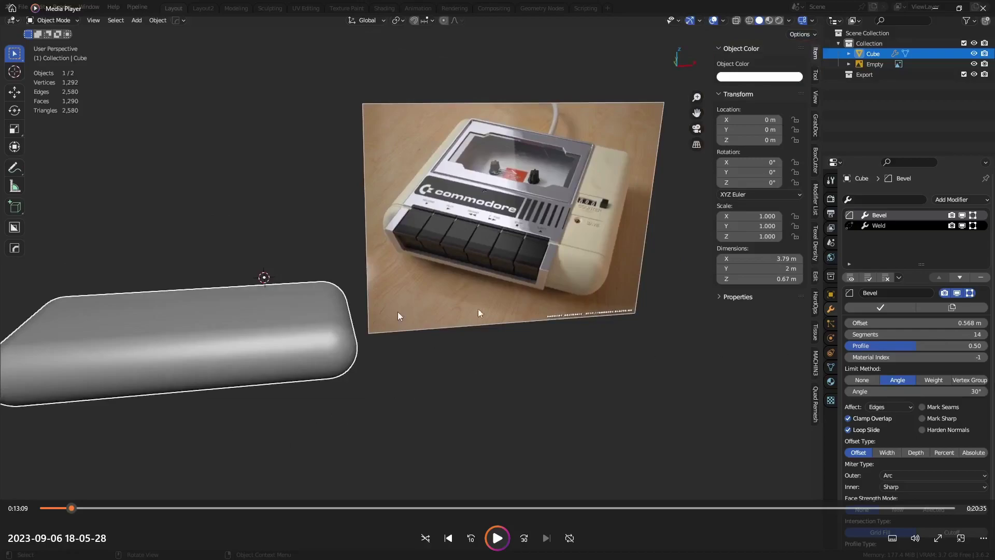
pyautogui.click(80, 507)
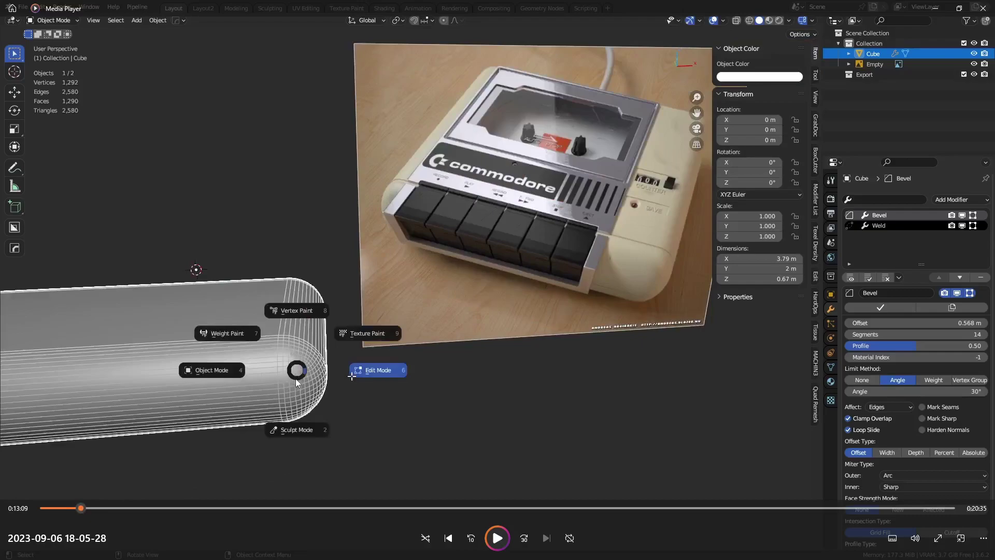
pyautogui.click(88, 508)
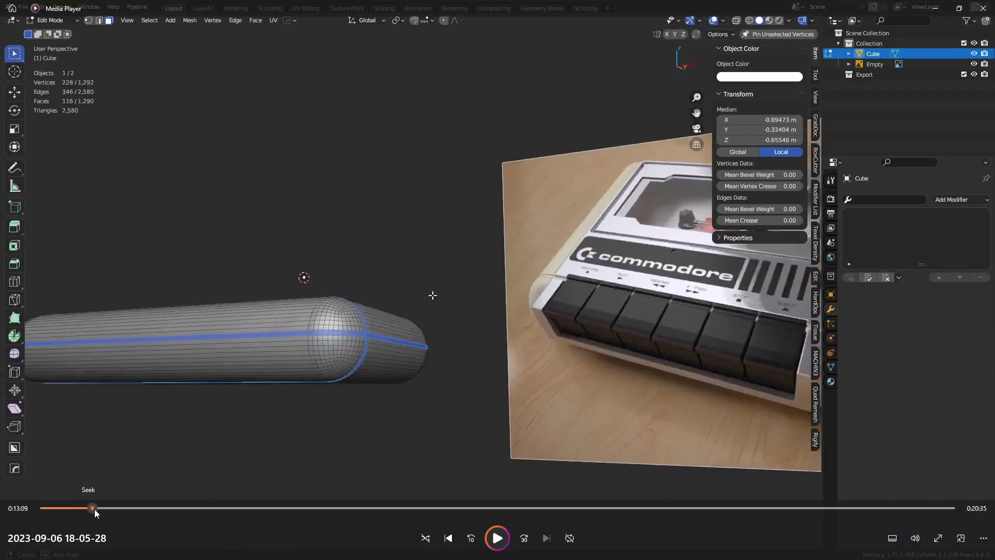
pyautogui.click(97, 509)
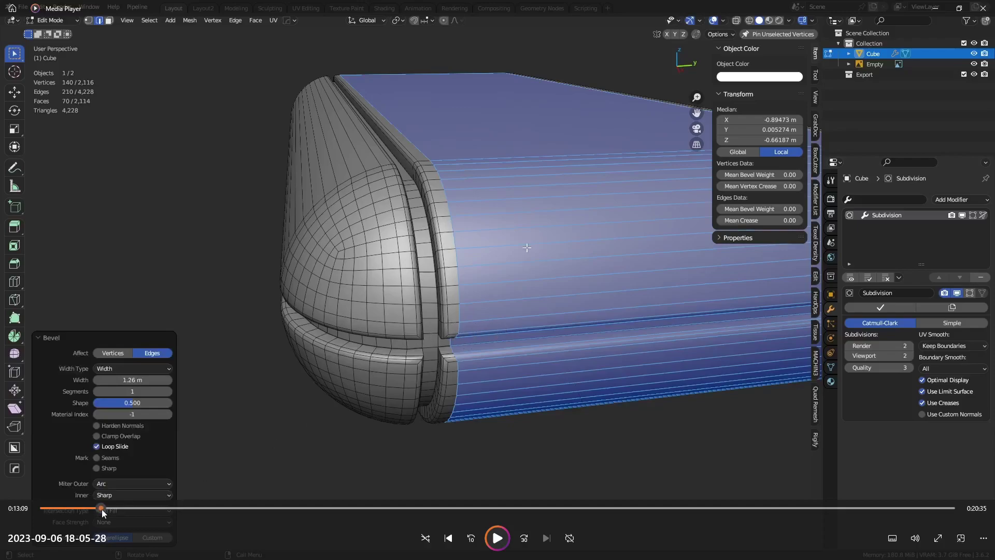
pyautogui.moveTo(102, 509); pyautogui.dragTo(104, 509)
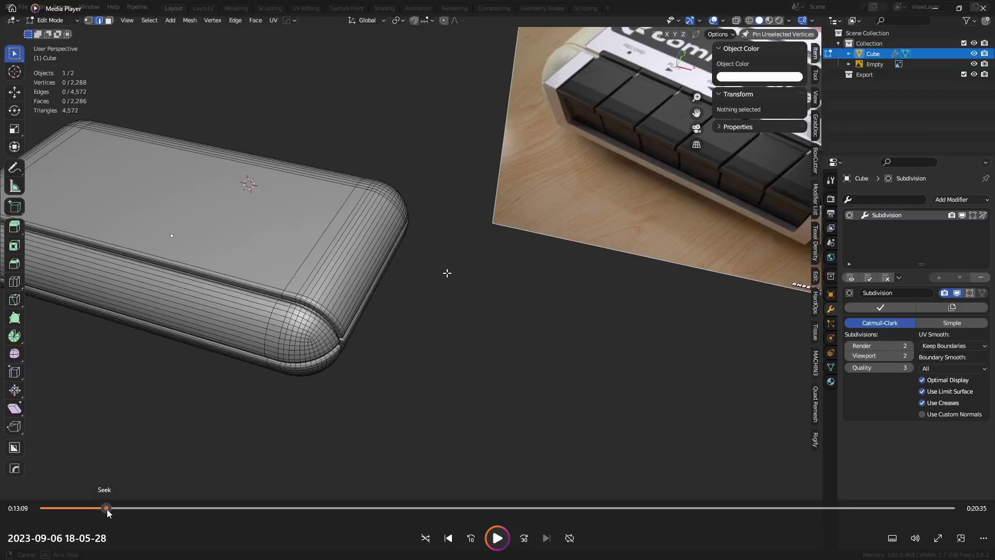
# Advance the recording through the blocking out of the top panel and the open front frame around the button area.
pyautogui.moveTo(111, 508); pyautogui.dragTo(123, 509)
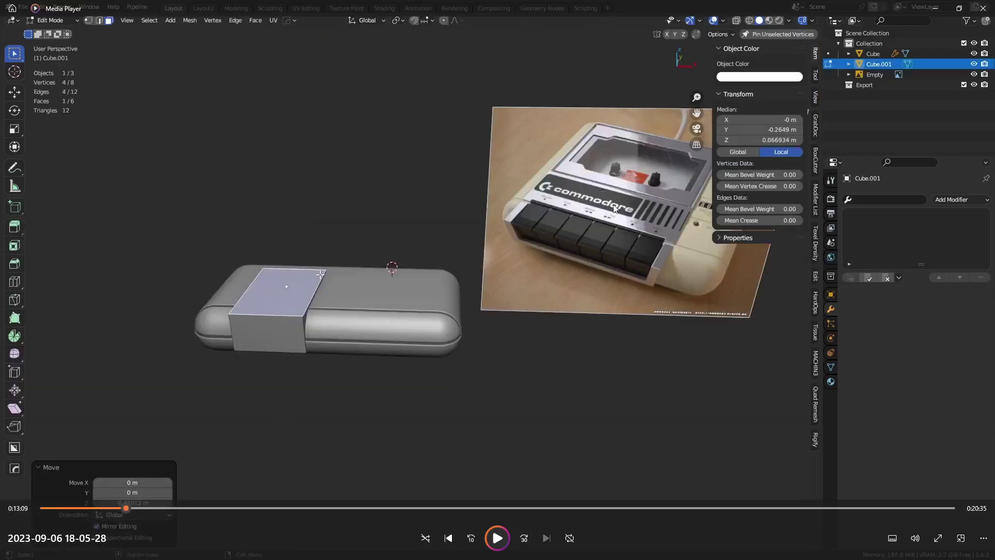
pyautogui.moveTo(129, 512); pyautogui.dragTo(146, 510)
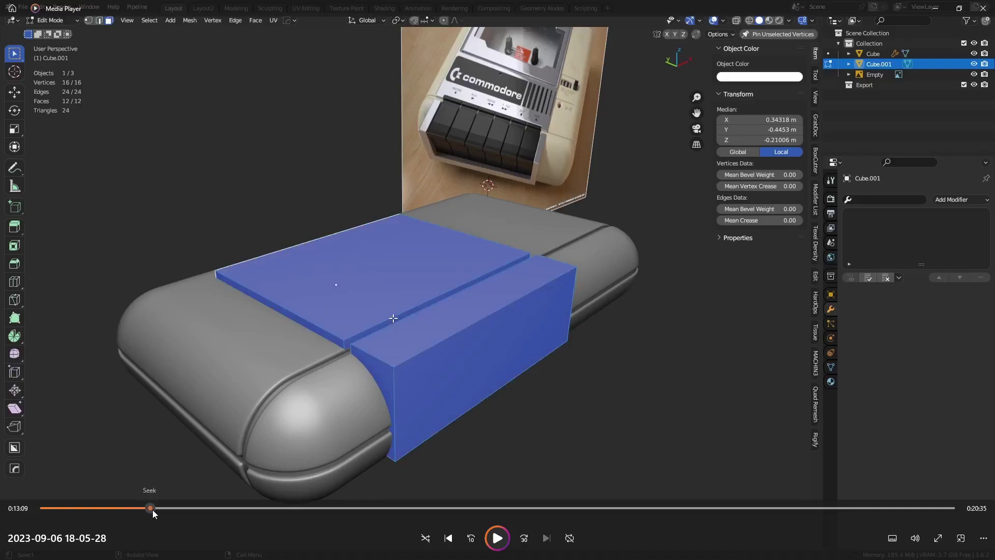
pyautogui.click(152, 509)
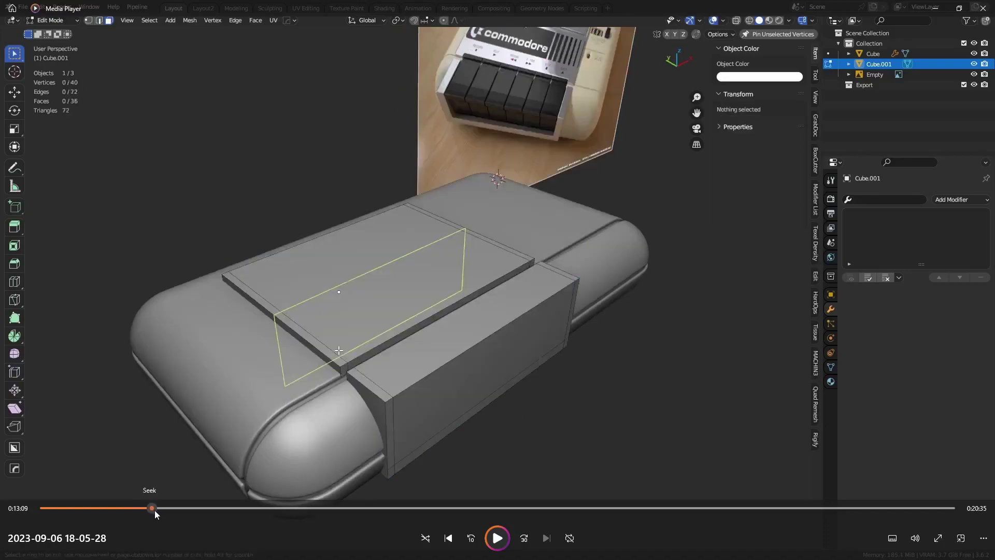
pyautogui.moveTo(153, 509); pyautogui.dragTo(165, 514)
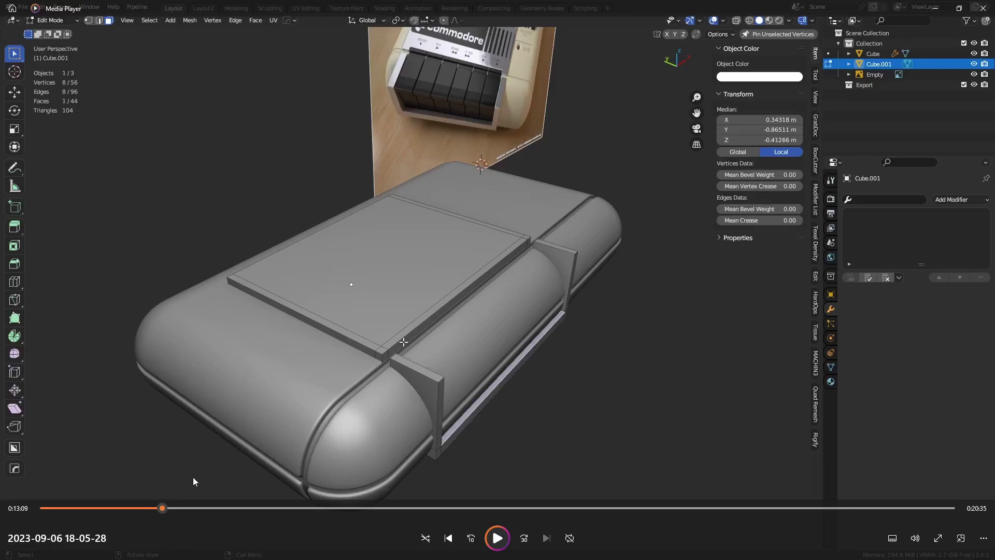
pyautogui.click(167, 508)
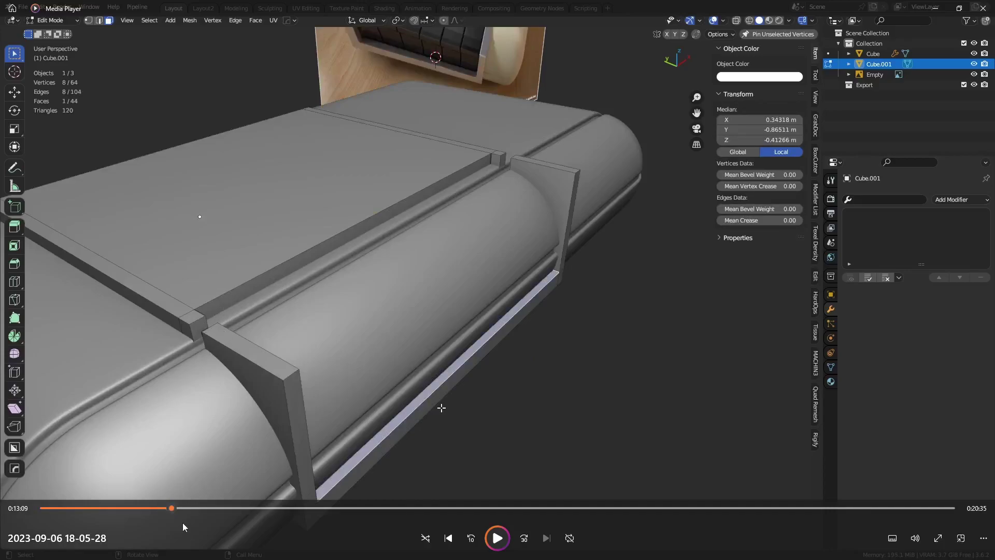
pyautogui.click(177, 509)
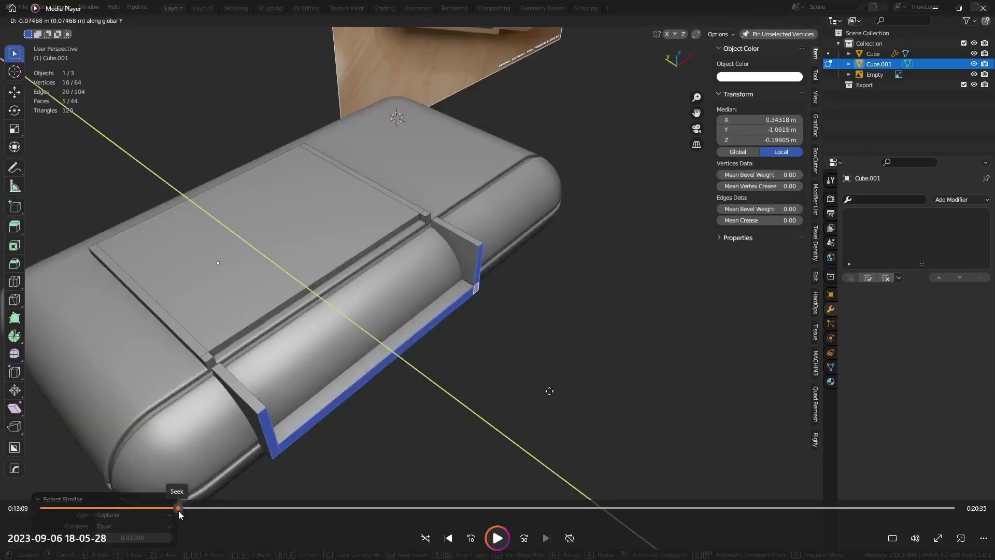
# Seek through the part where edge loops and the cassette lid recess are added to the top panel.
pyautogui.click(186, 512)
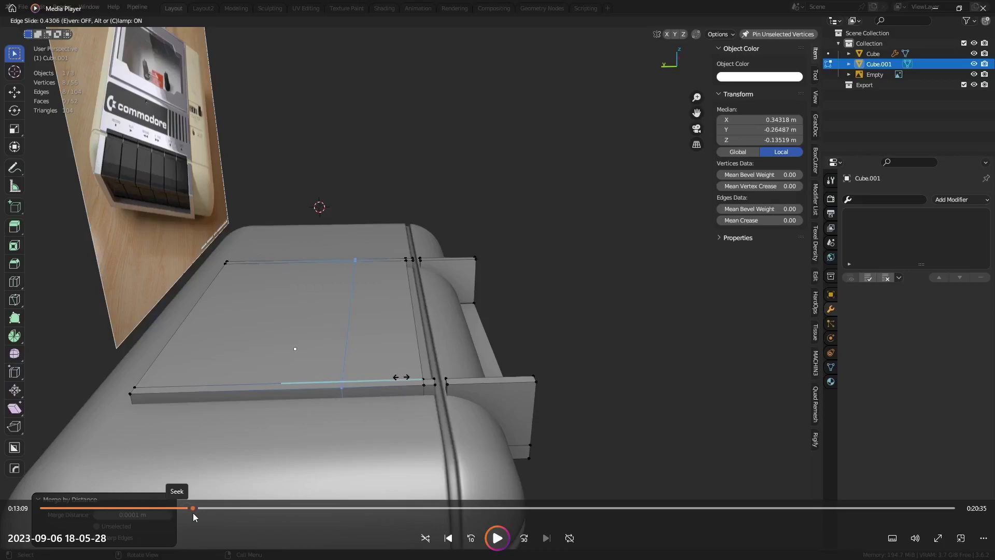
pyautogui.click(195, 511)
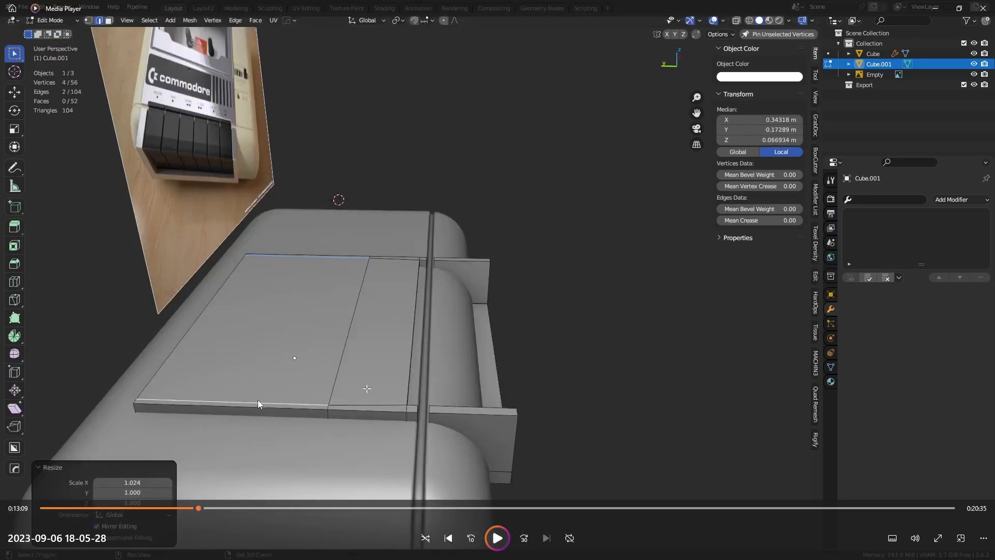
pyautogui.click(207, 510)
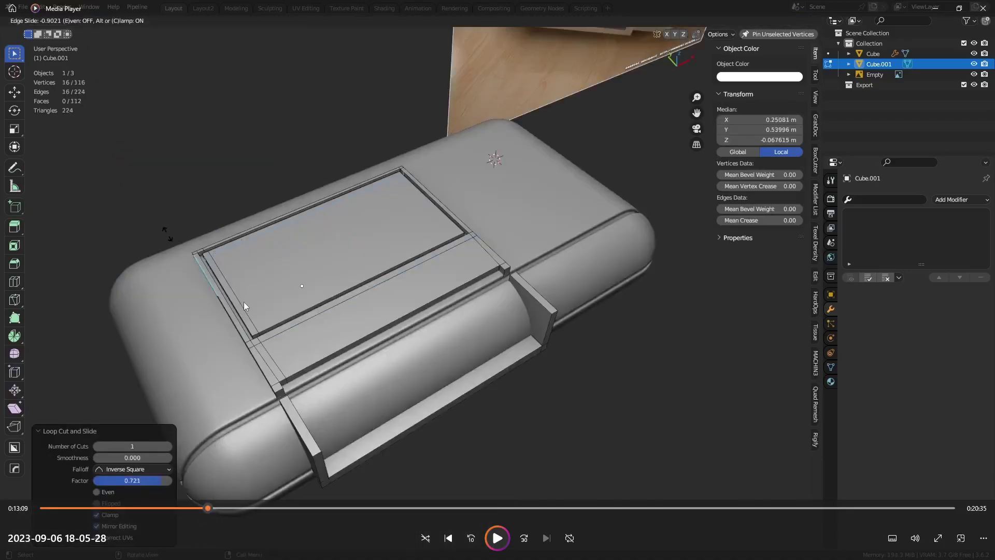
pyautogui.click(214, 508)
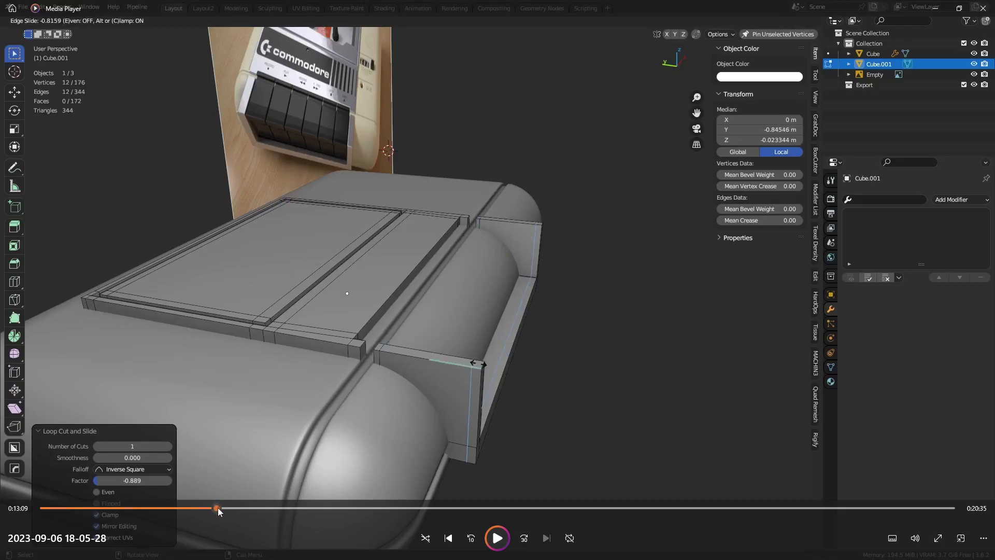
# Continue the recording through the shaping of the lid window, its separation into an own object and the opening of the window.
pyautogui.click(222, 507)
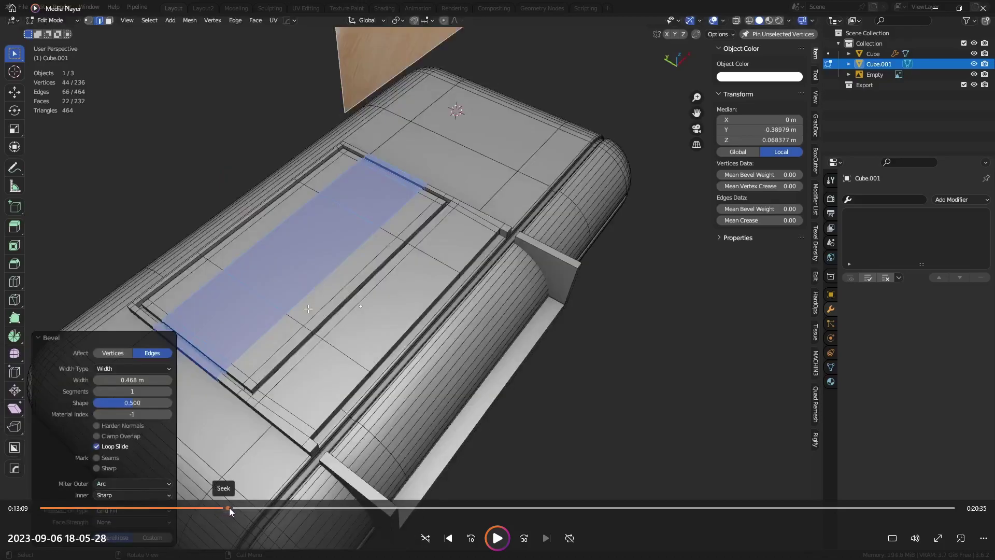
pyautogui.click(232, 508)
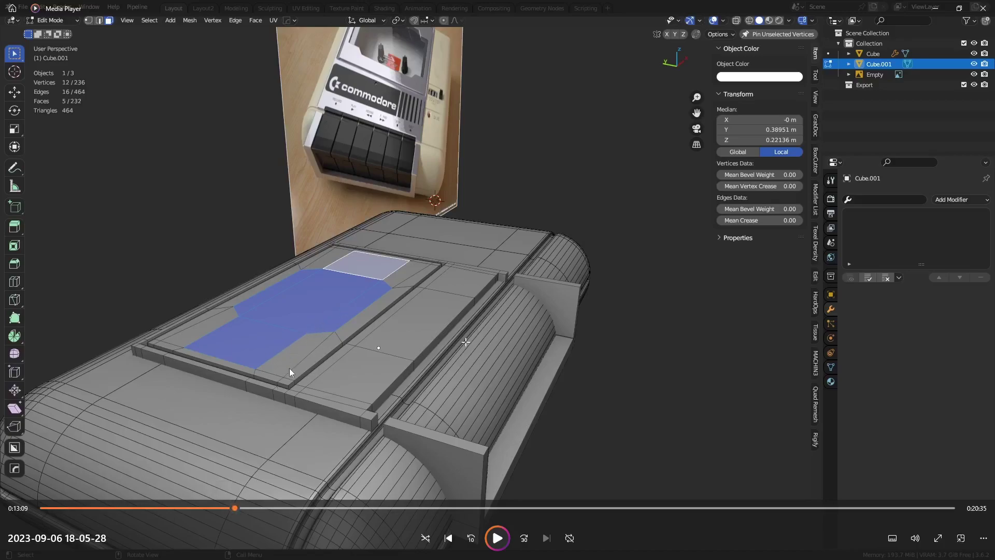
pyautogui.click(243, 507)
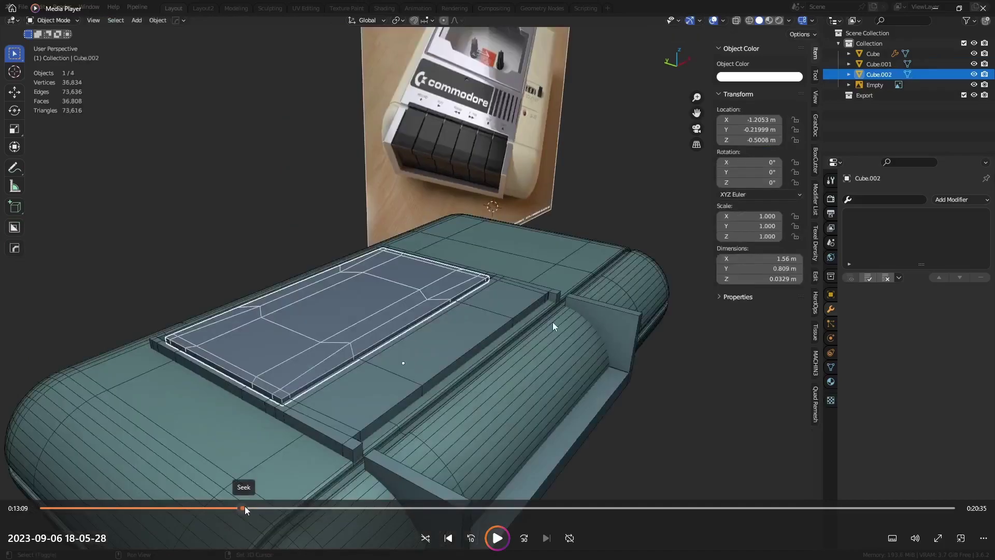
pyautogui.click(252, 507)
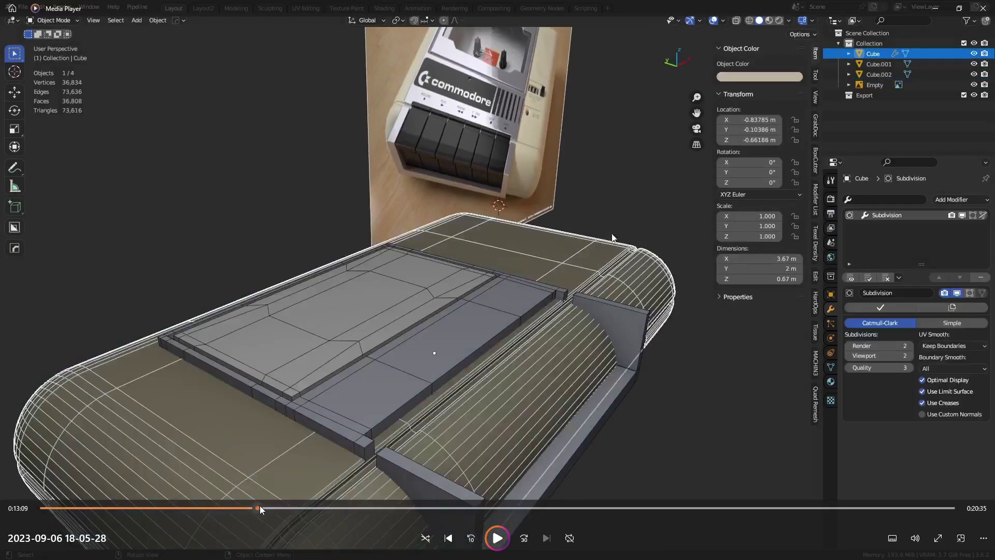
pyautogui.click(261, 506)
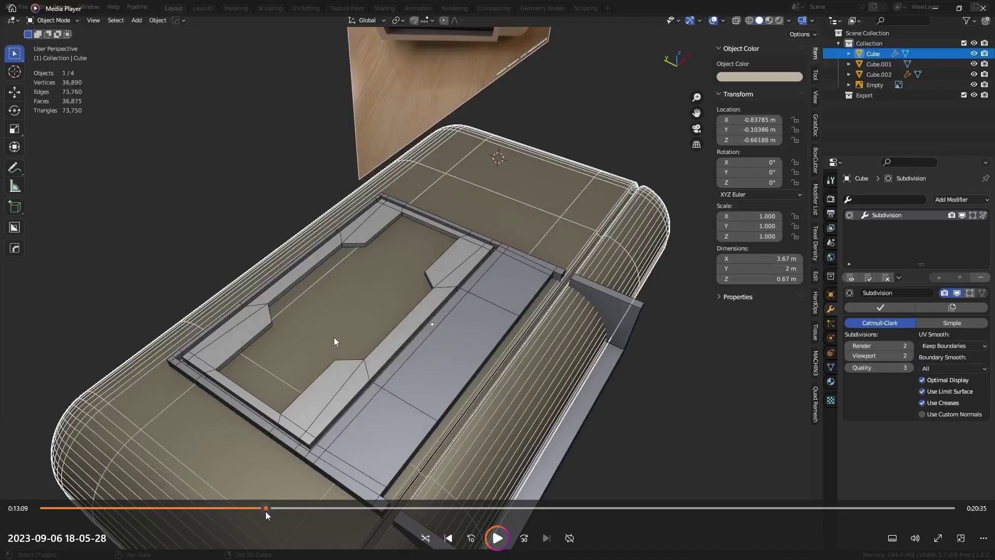
# Review how the box cutter for the cassette cavity is created, scaled and positioned over the body.
pyautogui.click(268, 509)
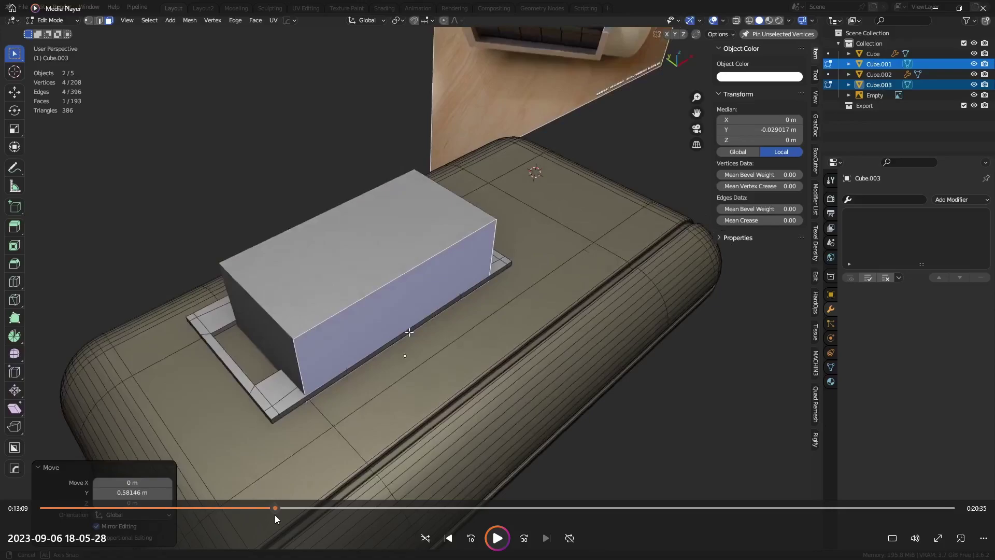
pyautogui.click(276, 514)
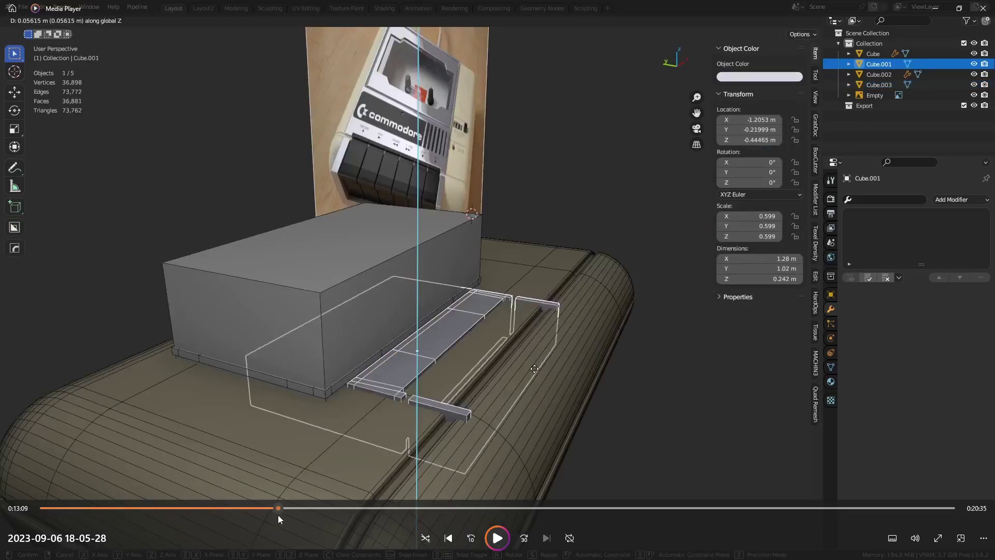
pyautogui.click(286, 514)
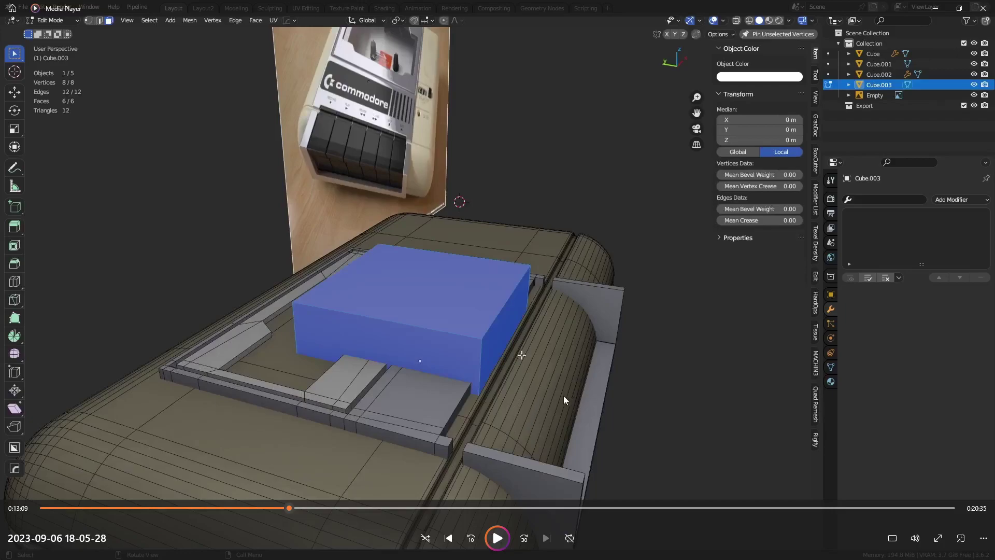
pyautogui.click(294, 509)
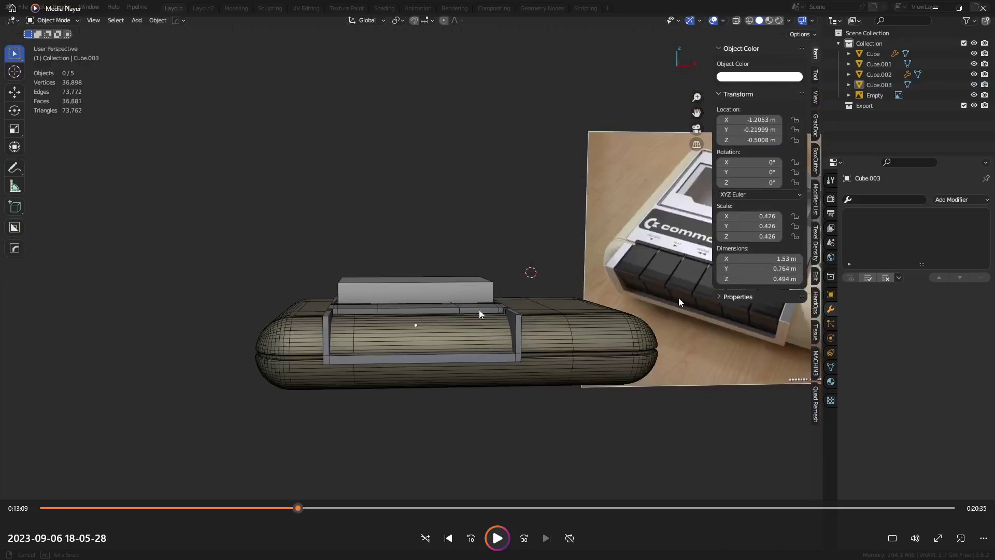
pyautogui.click(298, 509)
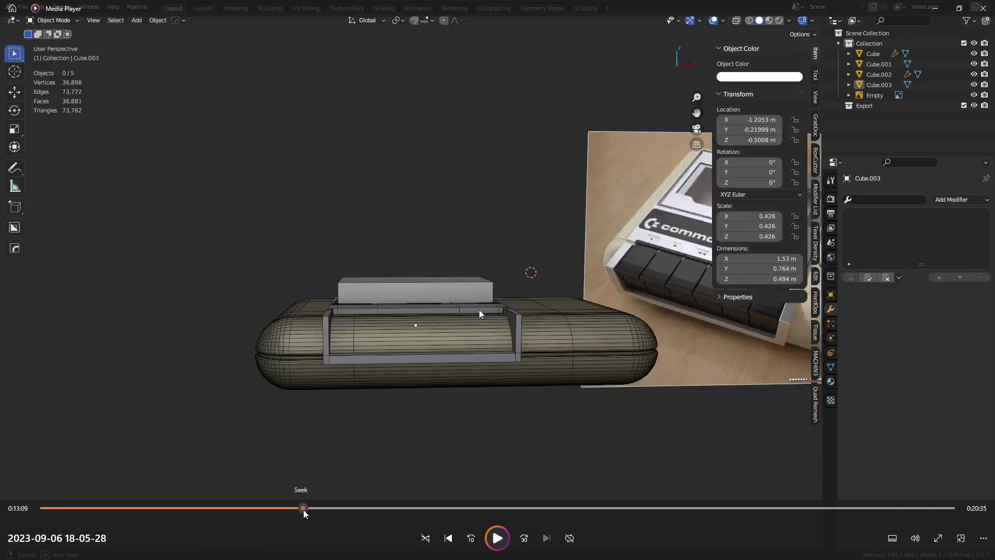
# Scrub through the making of the front buttons, from a small cube to the full row of dark keys.
pyautogui.click(303, 511)
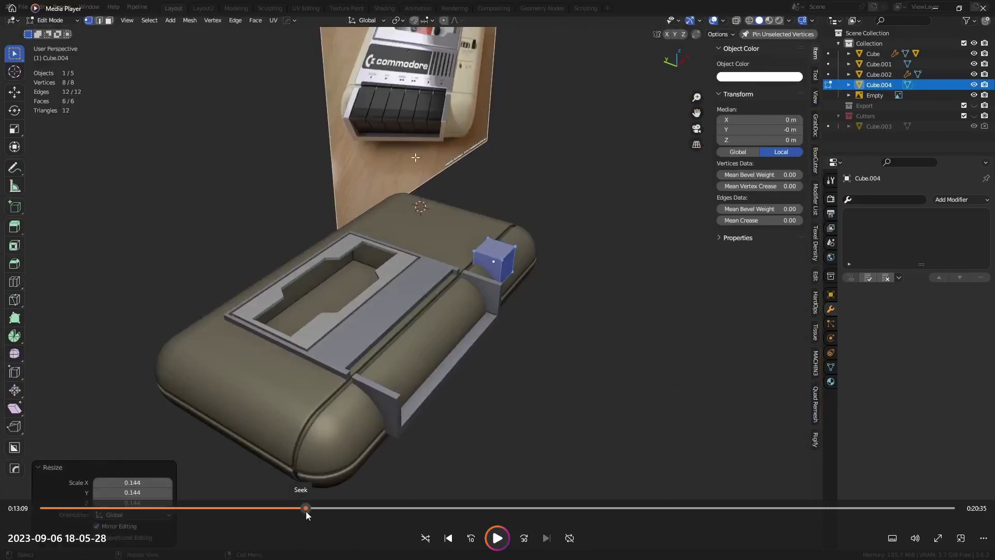
pyautogui.click(316, 511)
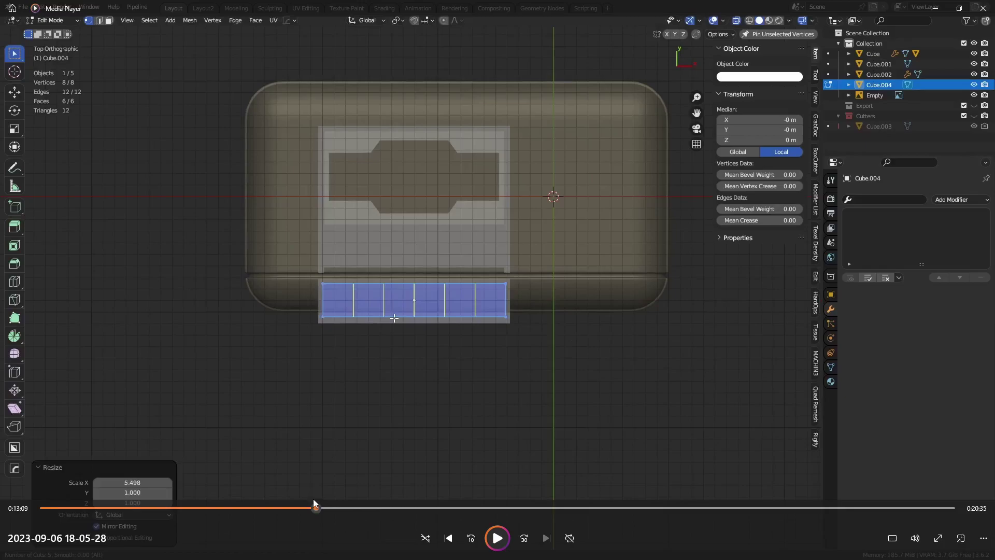
pyautogui.click(322, 510)
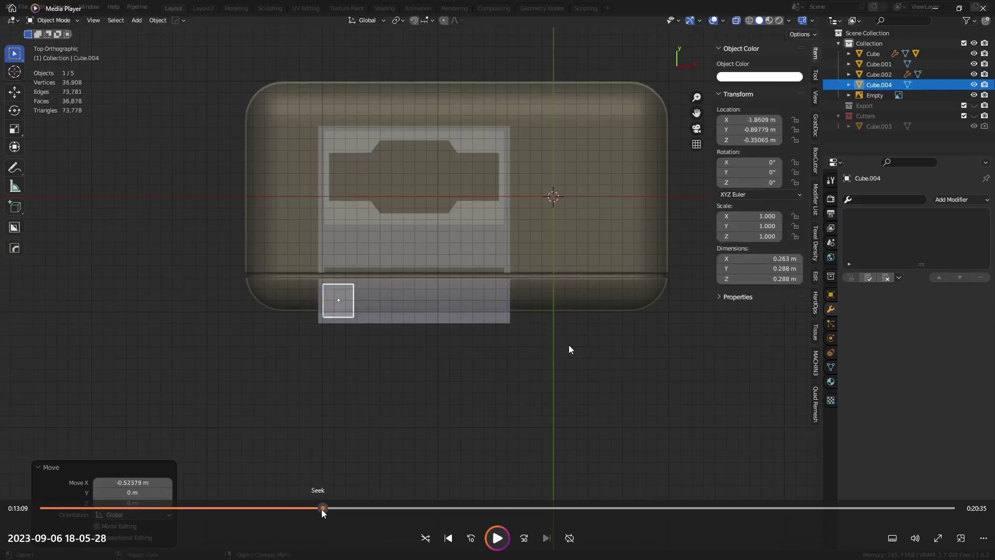
pyautogui.moveTo(322, 511); pyautogui.dragTo(393, 508)
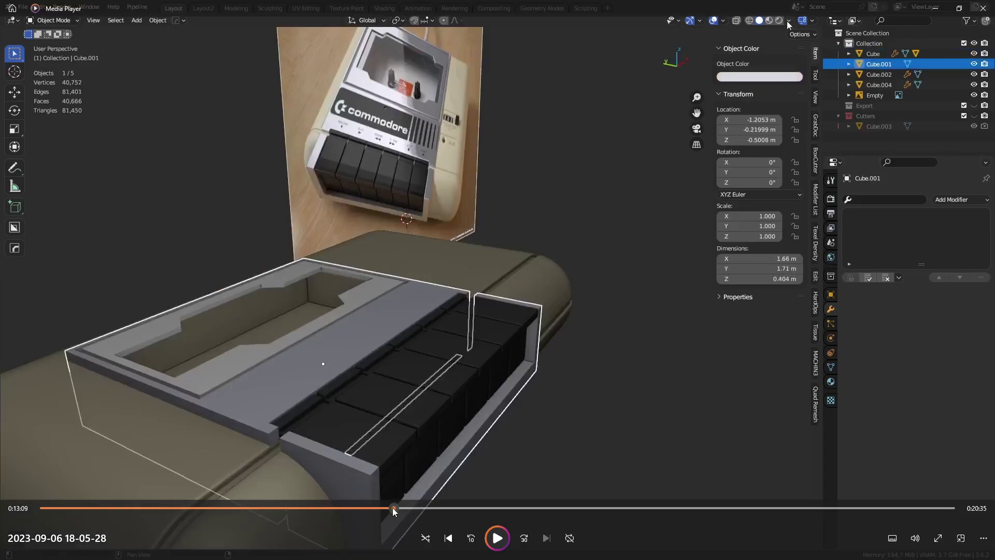
# Skim the recording's detail work on the counter slot and switch, cutter corner, lid frame edges and small indicator sphere.
pyautogui.moveTo(394, 508); pyautogui.dragTo(463, 509)
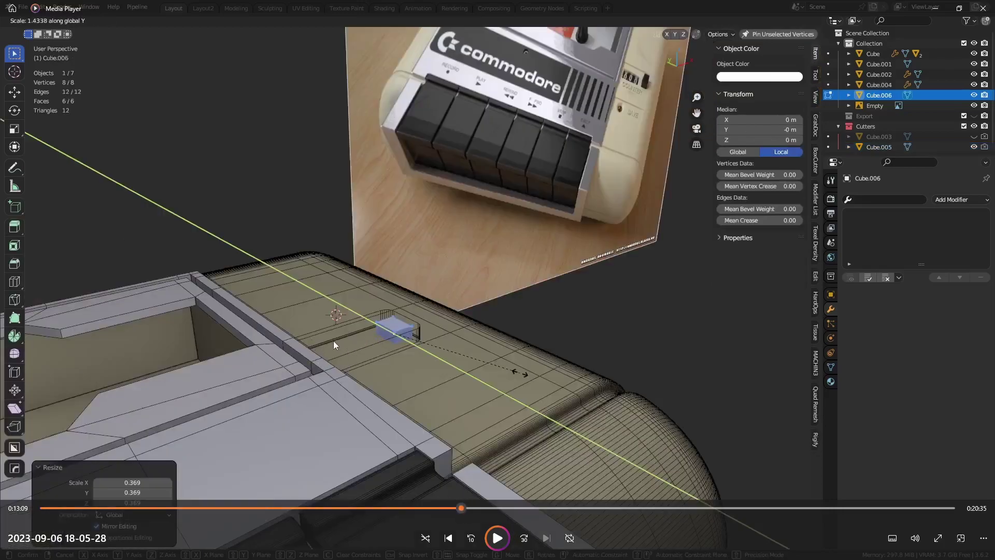
pyautogui.moveTo(466, 508); pyautogui.dragTo(713, 511)
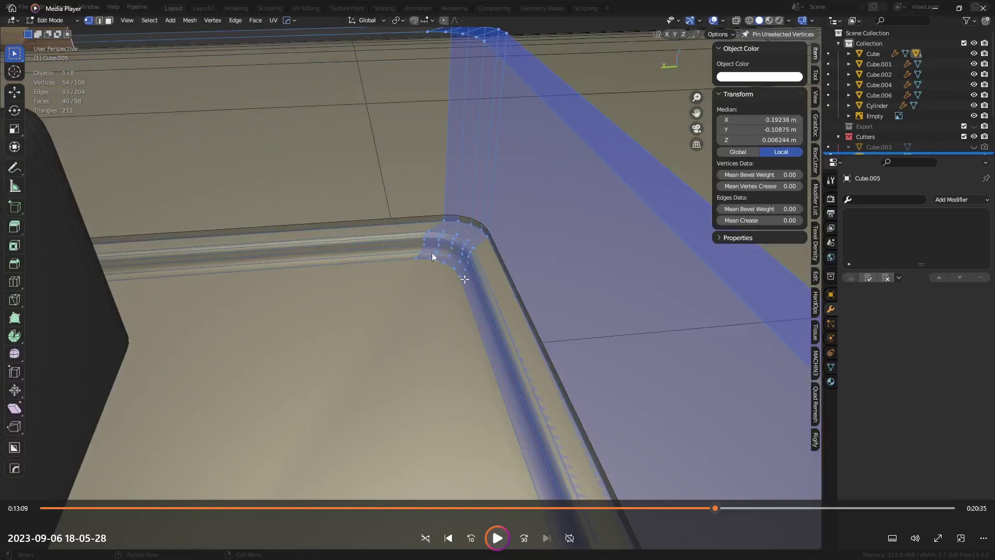
pyautogui.moveTo(715, 510); pyautogui.dragTo(730, 517)
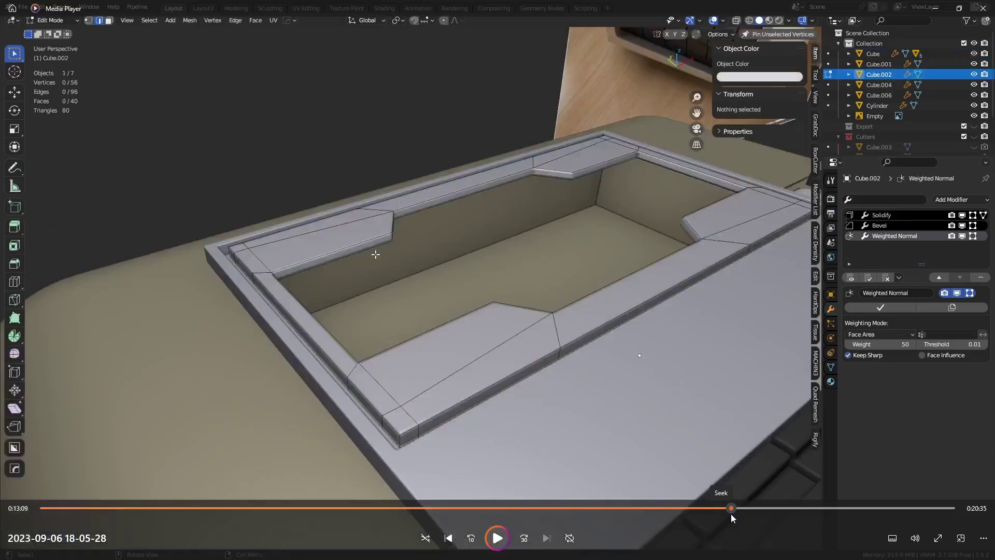
pyautogui.moveTo(737, 513); pyautogui.dragTo(749, 516)
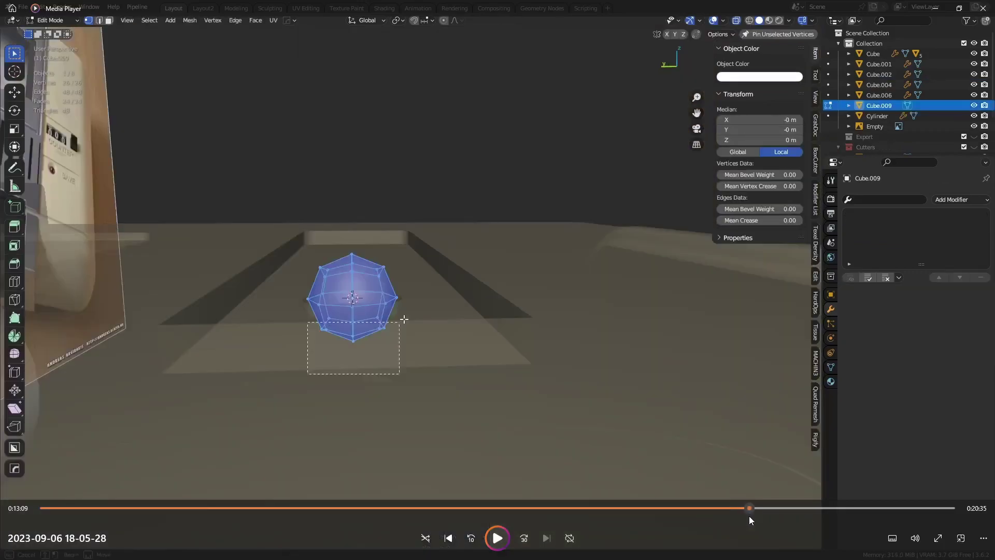
# Scrub through the rest of the recording, covering the screw hole, the added flat Allen screw, the cavity cutter and the comparison with the reference photo.
pyautogui.moveTo(755, 516); pyautogui.dragTo(807, 523)
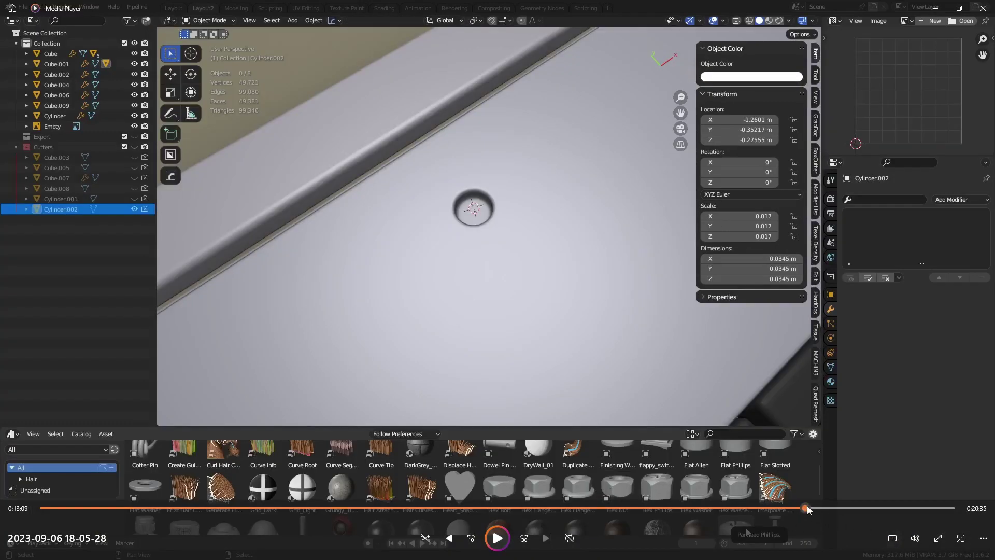
pyautogui.moveTo(809, 509); pyautogui.dragTo(878, 522)
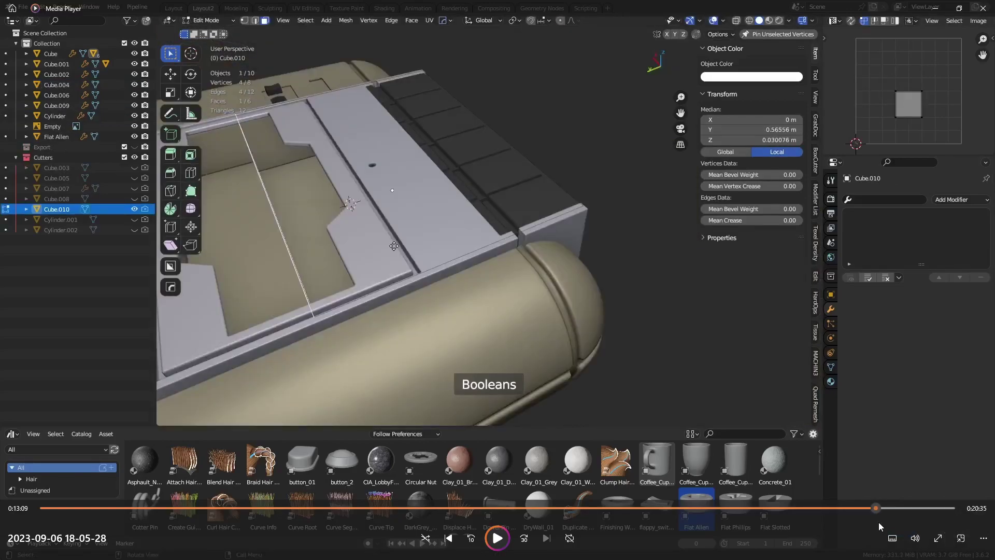
pyautogui.moveTo(882, 521); pyautogui.dragTo(925, 523)
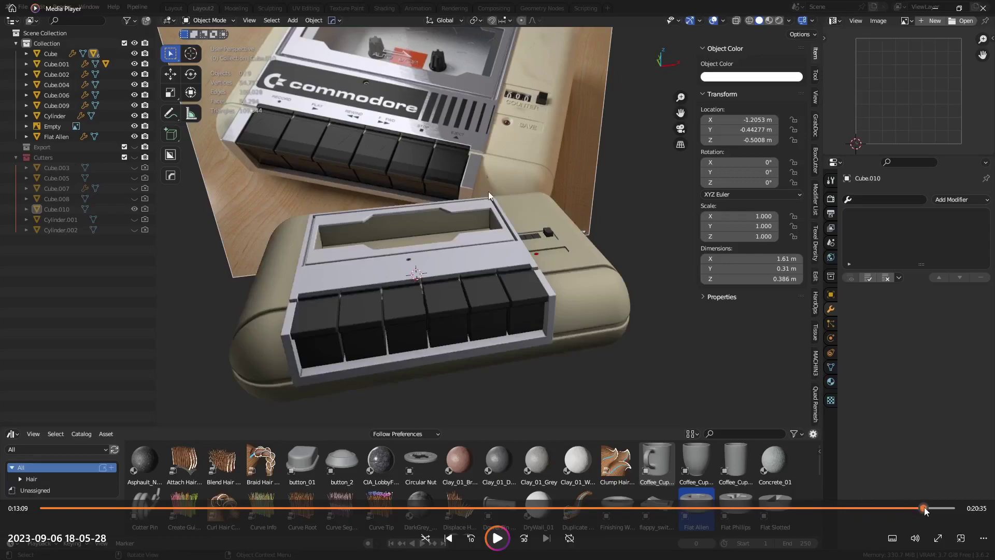
pyautogui.moveTo(925, 510); pyautogui.dragTo(943, 511)
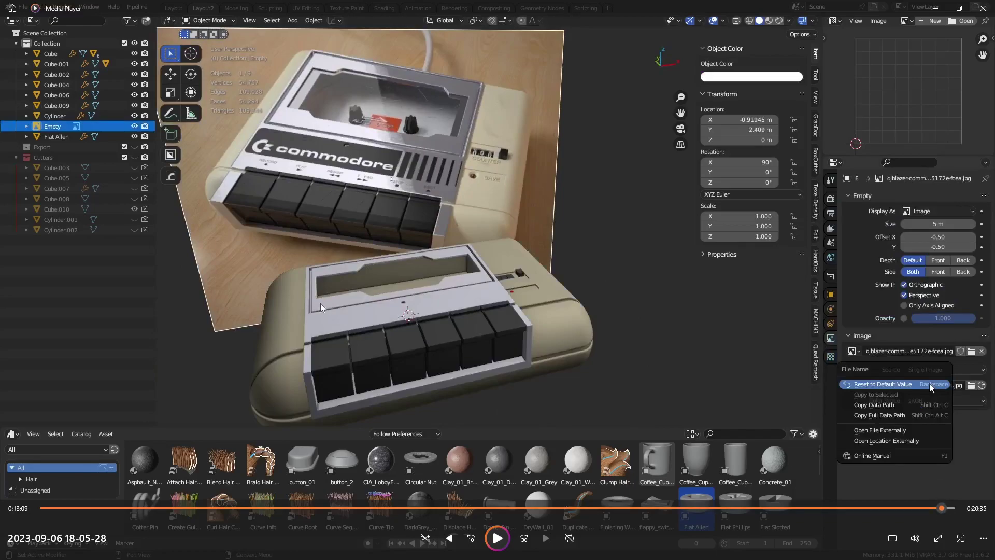
pyautogui.moveTo(943, 508); pyautogui.dragTo(950, 509)
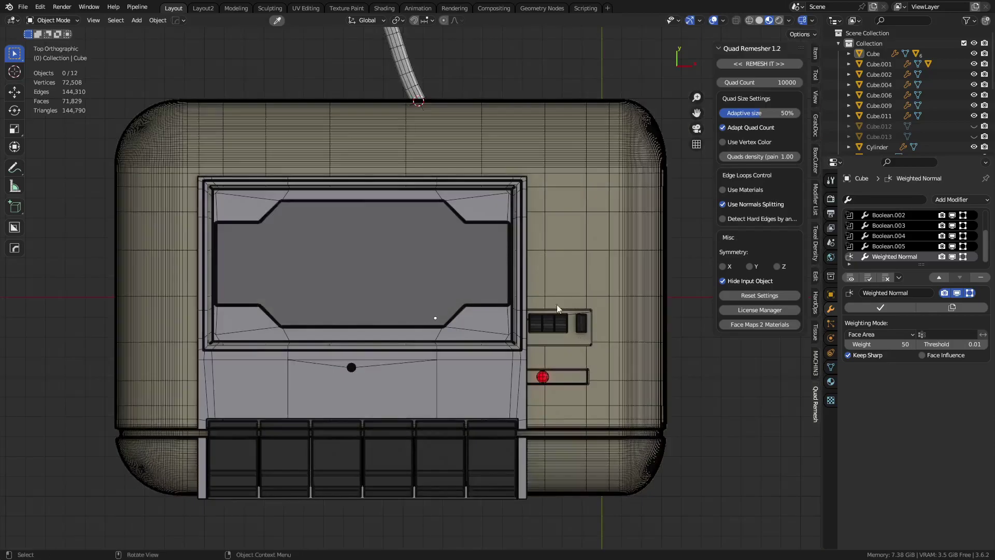
# Switch the viewport to solid shading with the normal-colour MatCap and turn off the wireframe overlay.
pyautogui.click(788, 21)
pyautogui.click(724, 20)
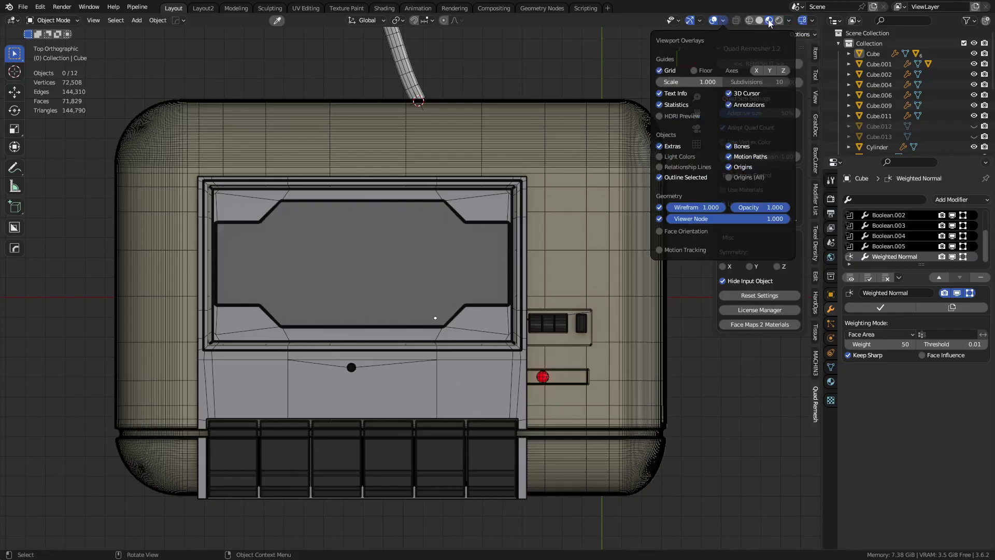
pyautogui.click(789, 21)
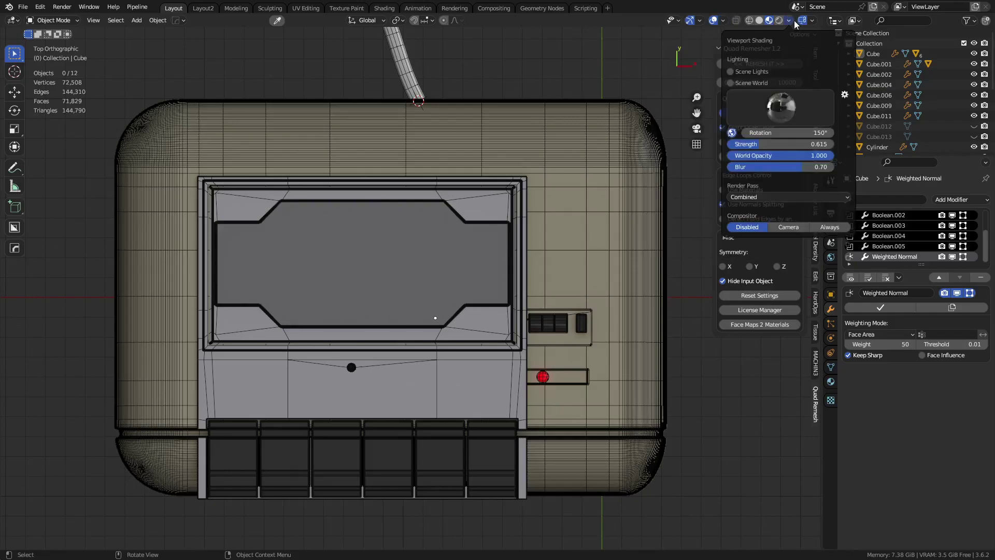
pyautogui.click(759, 21)
pyautogui.click(789, 21)
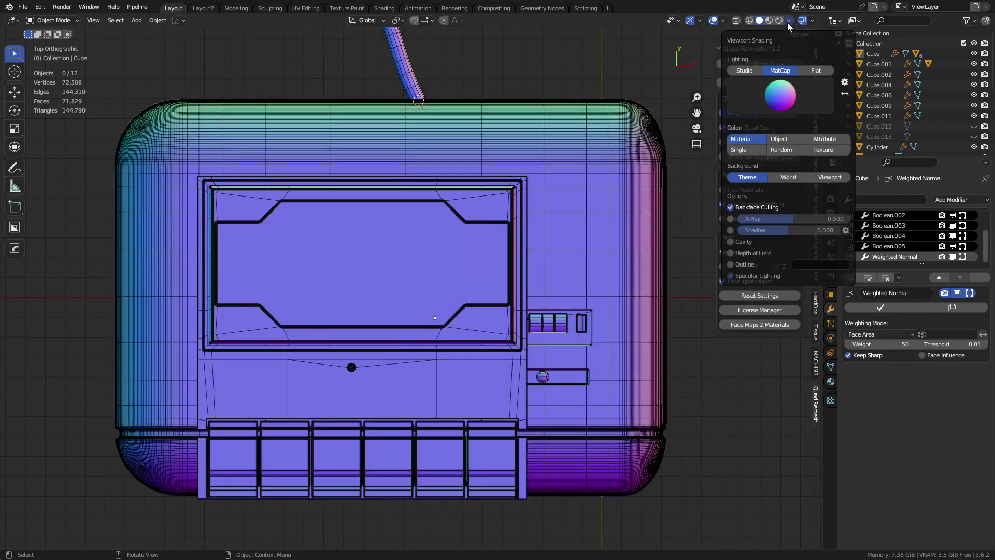
pyautogui.click(781, 95)
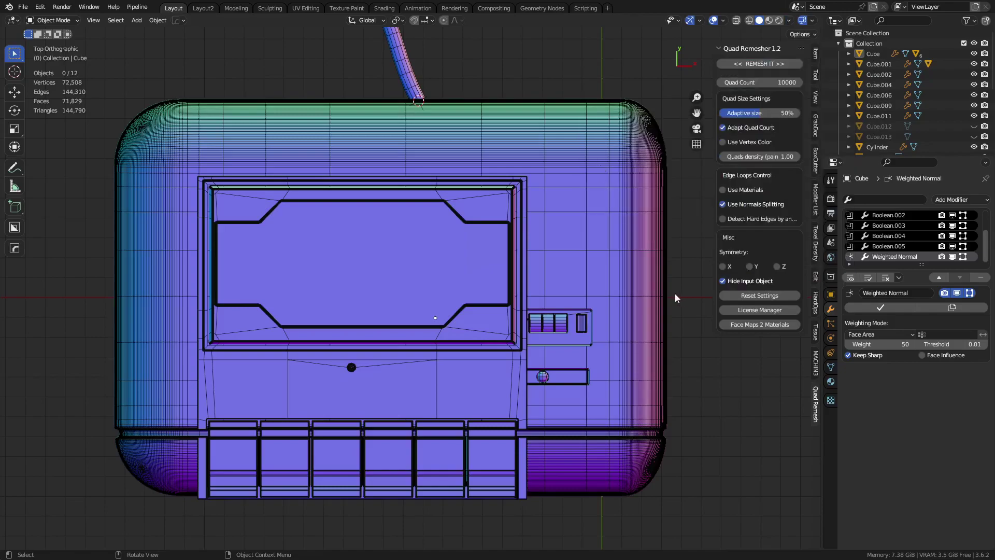
pyautogui.hotkey('shift', 'z')
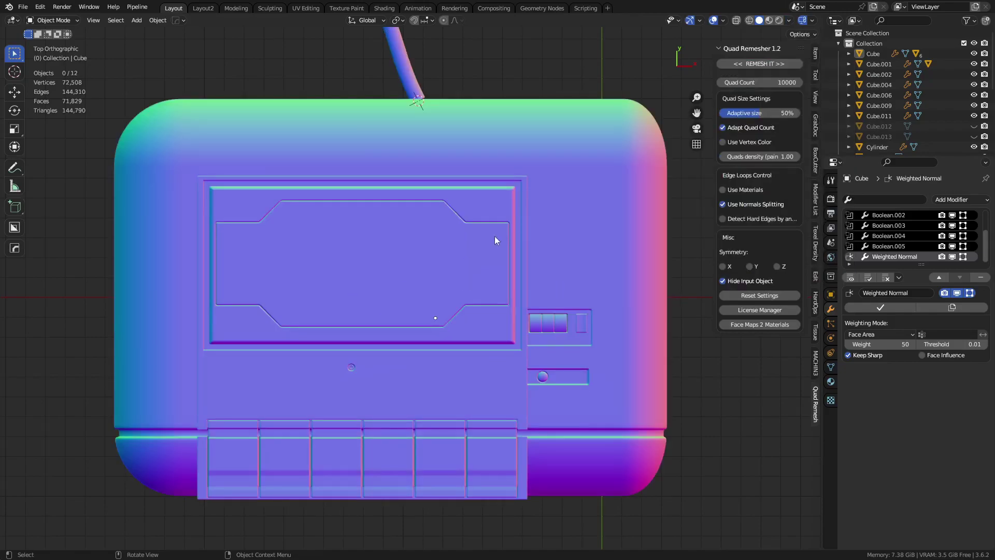
pyautogui.click(726, 22)
# Examine the bevelled corner of the lid frame up close, then the shading of the whole cassette player from above.
pyautogui.scroll(1, 502, 329)
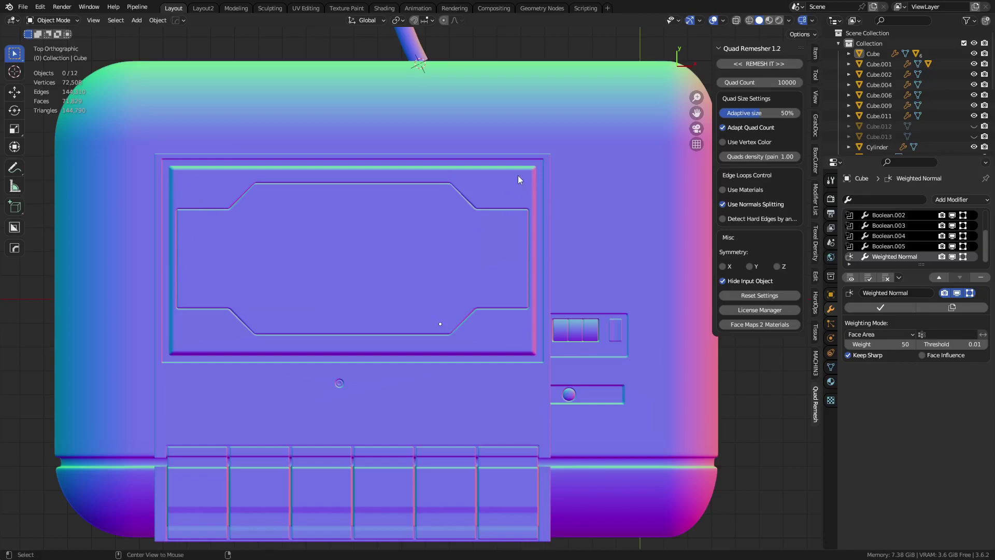
pyautogui.scroll(10, 539, 196)
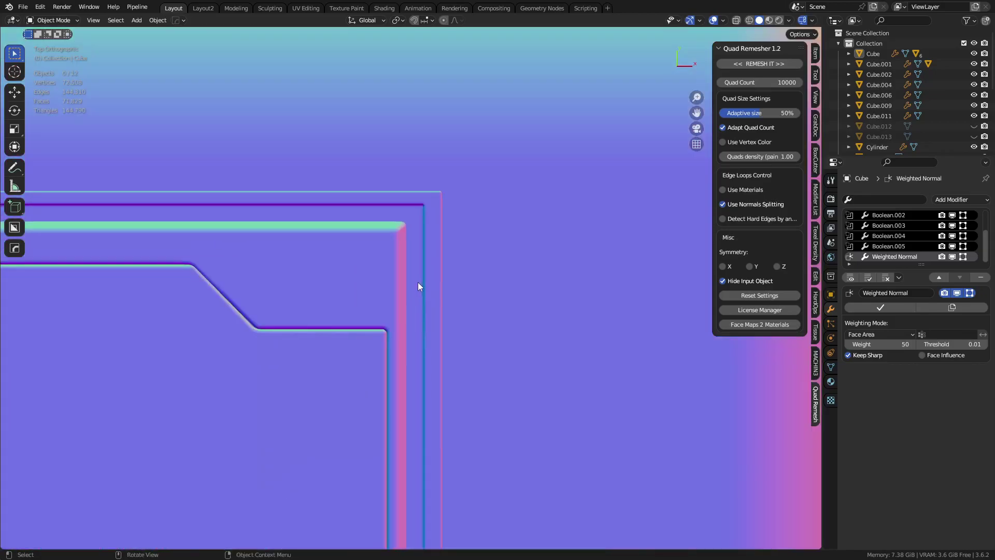
pyautogui.scroll(2, 385, 206)
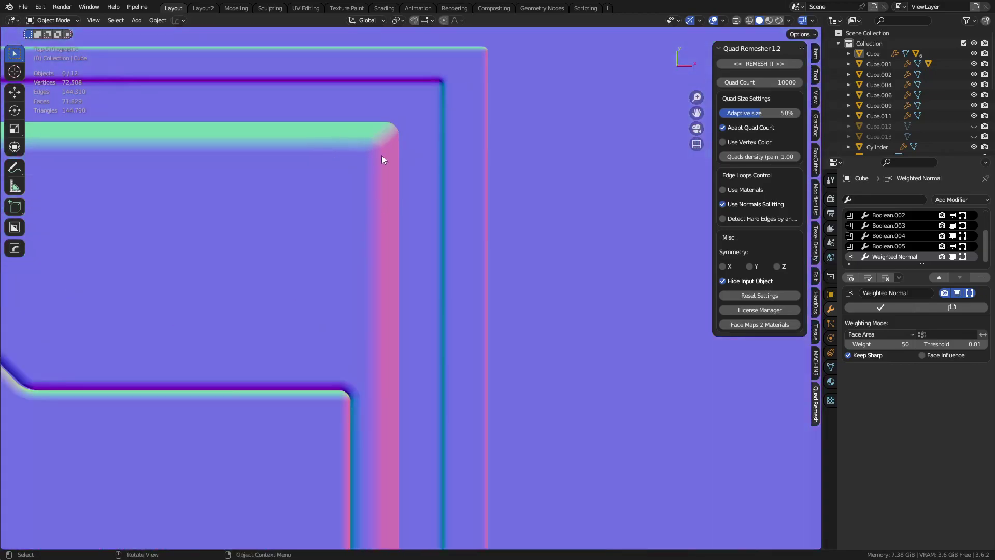
pyautogui.scroll(-12, 378, 366)
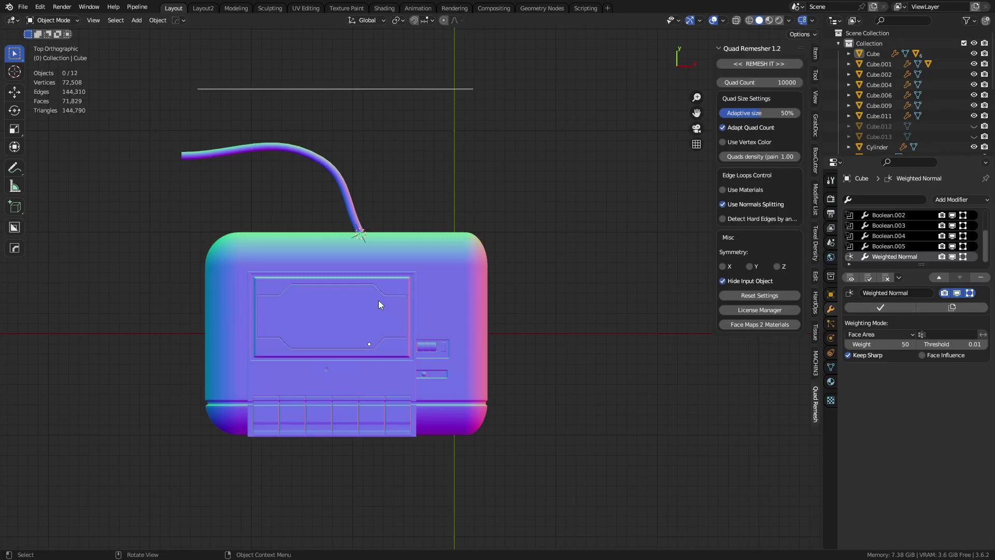
pyautogui.scroll(-2, 443, 310)
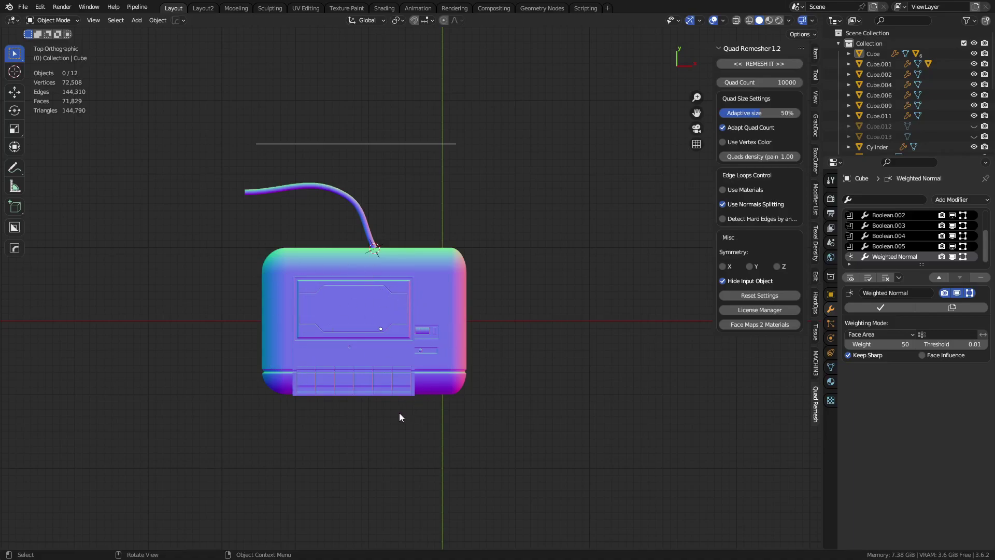
# Inspect the bevels around the counter recess, the switch and the indicator light slot in the top view.
pyautogui.keyDown('ctrl'); pyautogui.moveTo(390, 384); pyautogui.dragTo(458, 329, button='middle'); pyautogui.keyUp('ctrl')
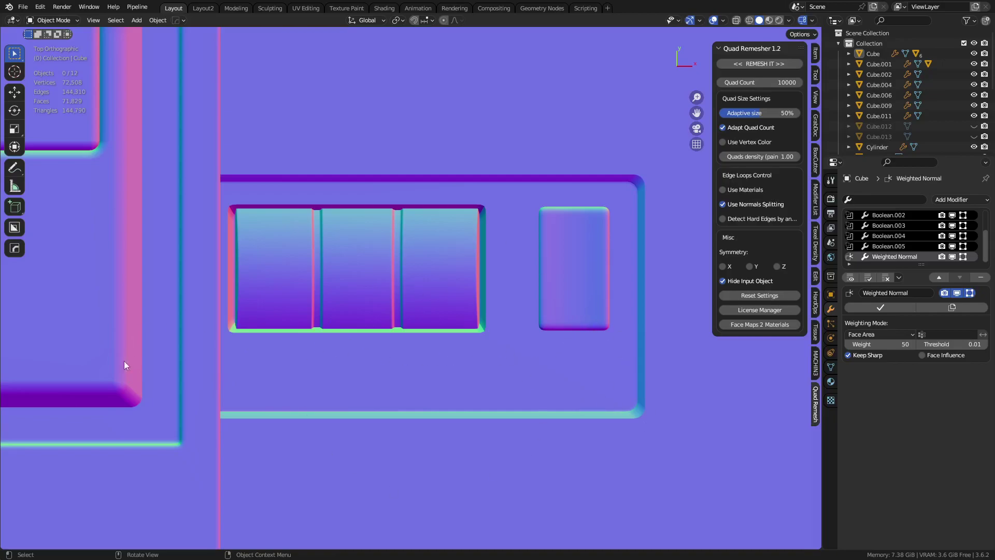
pyautogui.keyDown('shift'); pyautogui.moveTo(225, 359); pyautogui.dragTo(468, 311, button='middle'); pyautogui.keyUp('shift')
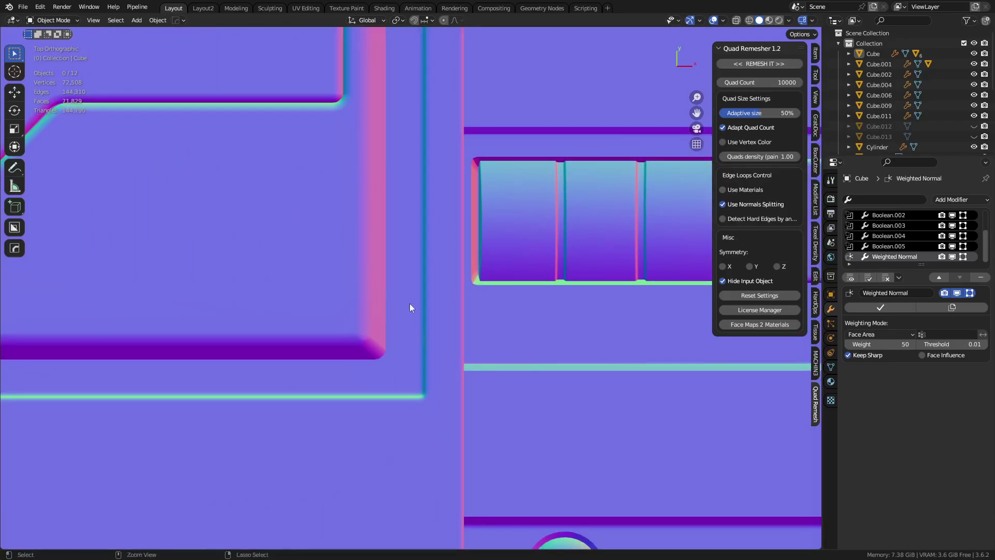
pyautogui.scroll(-3, 409, 303)
pyautogui.keyDown('shift'); pyautogui.moveTo(507, 408); pyautogui.dragTo(304, 303, button='middle'); pyautogui.keyUp('shift')
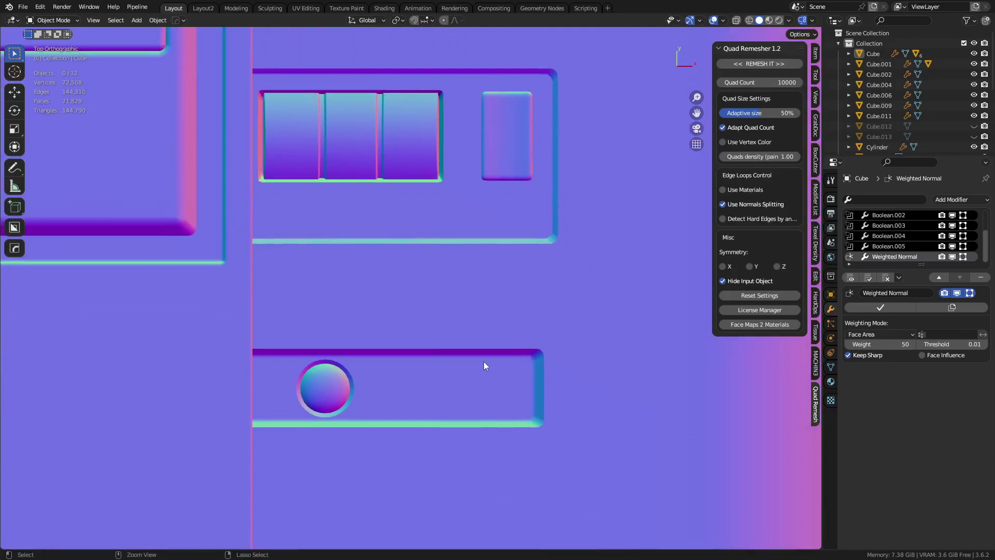
pyautogui.keyDown('ctrl'); pyautogui.moveTo(484, 362); pyautogui.dragTo(474, 329, button='middle'); pyautogui.keyUp('ctrl')
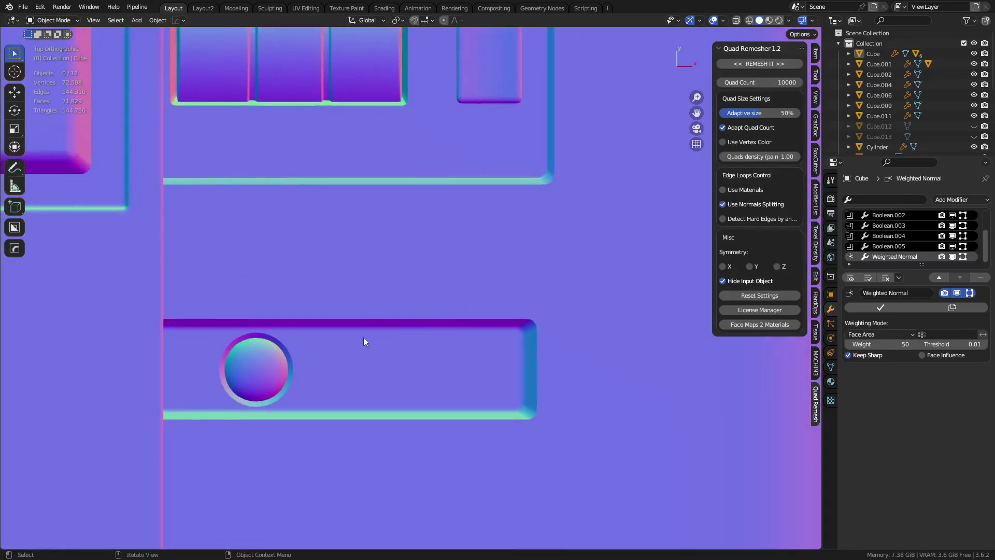
pyautogui.keyDown('shift'); pyautogui.moveTo(518, 202); pyautogui.dragTo(542, 254, button='middle'); pyautogui.keyUp('shift')
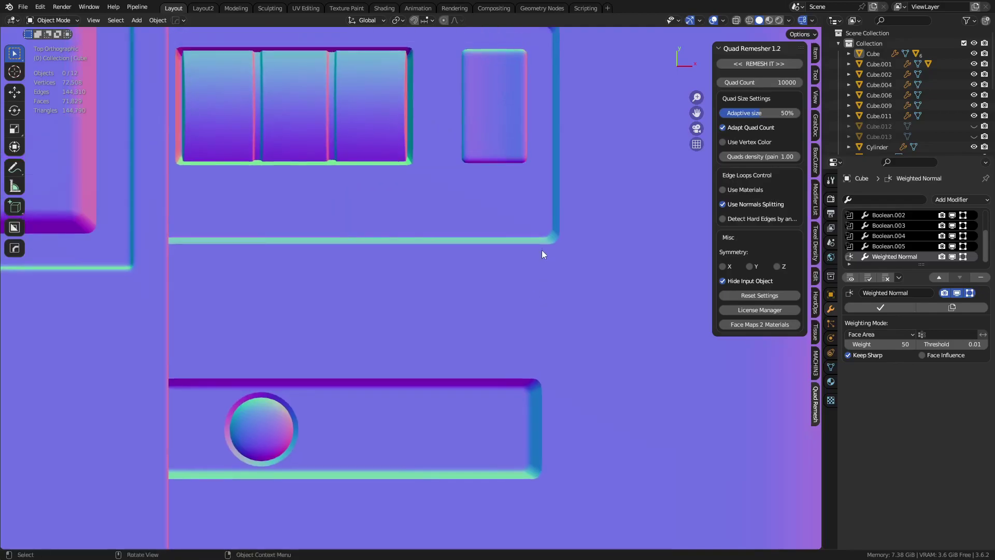
pyautogui.keyDown('shift'); pyautogui.moveTo(329, 406); pyautogui.dragTo(478, 287, button='middle'); pyautogui.keyUp('shift')
pyautogui.keyDown('ctrl'); pyautogui.moveTo(478, 287); pyautogui.dragTo(569, 220, button='middle'); pyautogui.keyUp('ctrl')
pyautogui.keyDown('ctrl'); pyautogui.moveTo(472, 332); pyautogui.dragTo(418, 343, button='middle'); pyautogui.keyUp('ctrl')
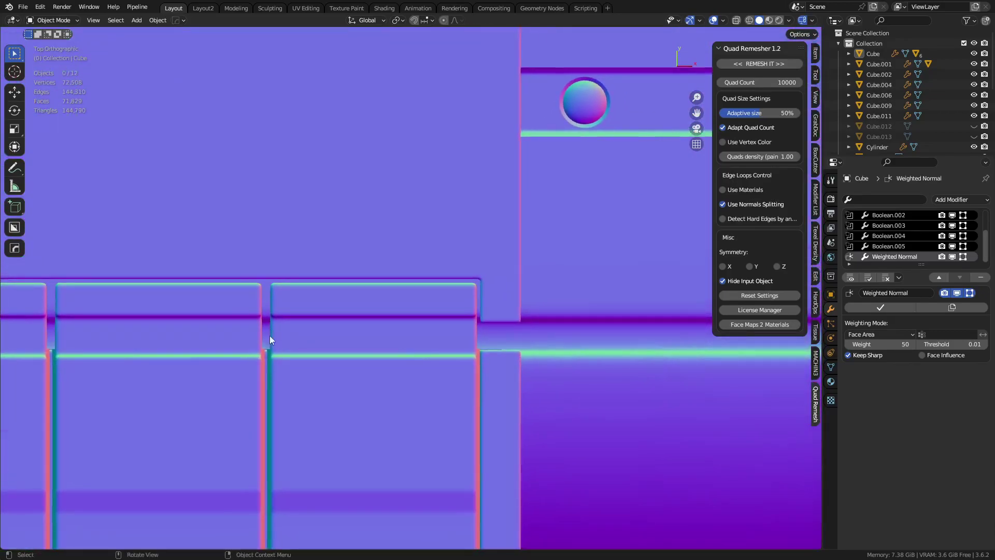
# Select the row of front keys and examine its tapered gaps and edges from above and at an angle.
pyautogui.click(402, 409)
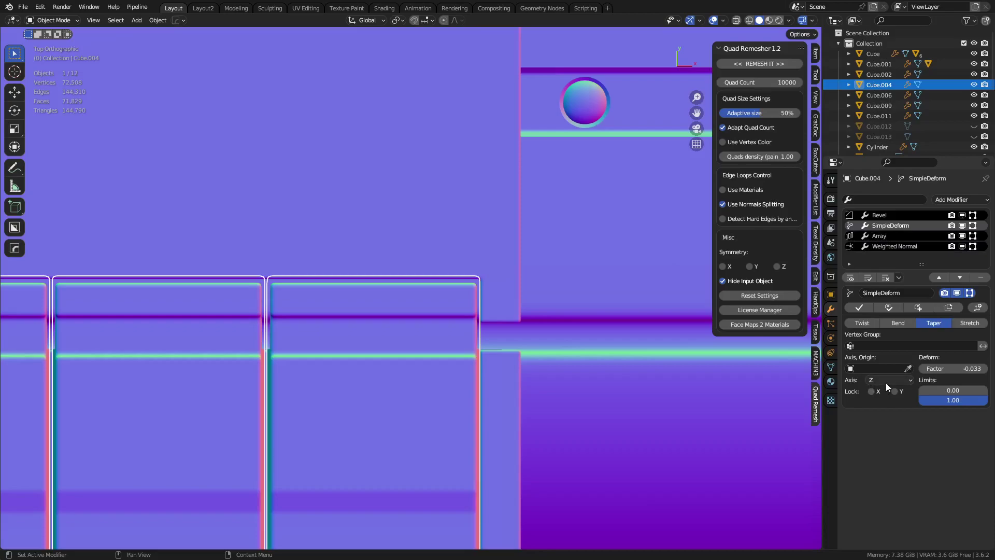
pyautogui.keyDown('shift'); pyautogui.moveTo(495, 305); pyautogui.dragTo(464, 325, button='middle'); pyautogui.keyUp('shift')
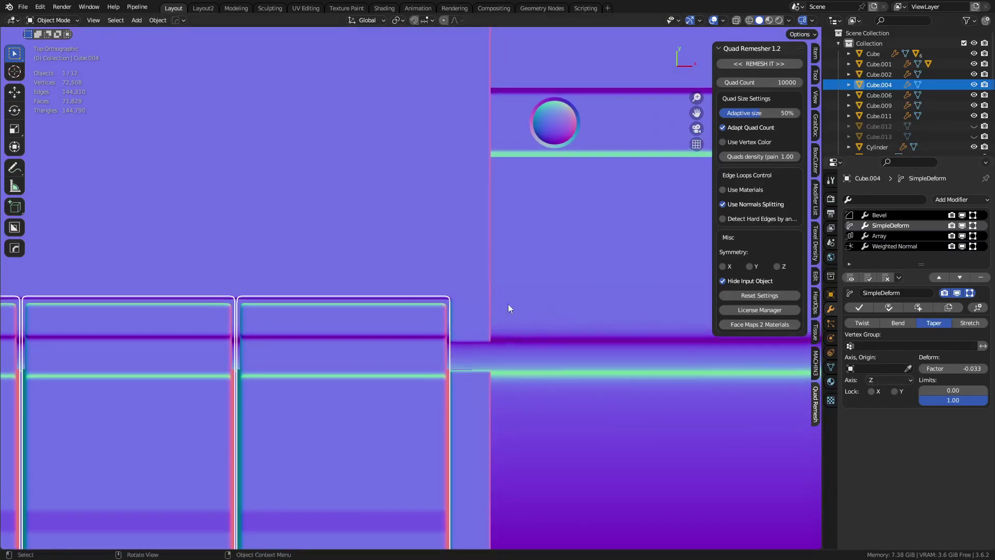
pyautogui.press('a')
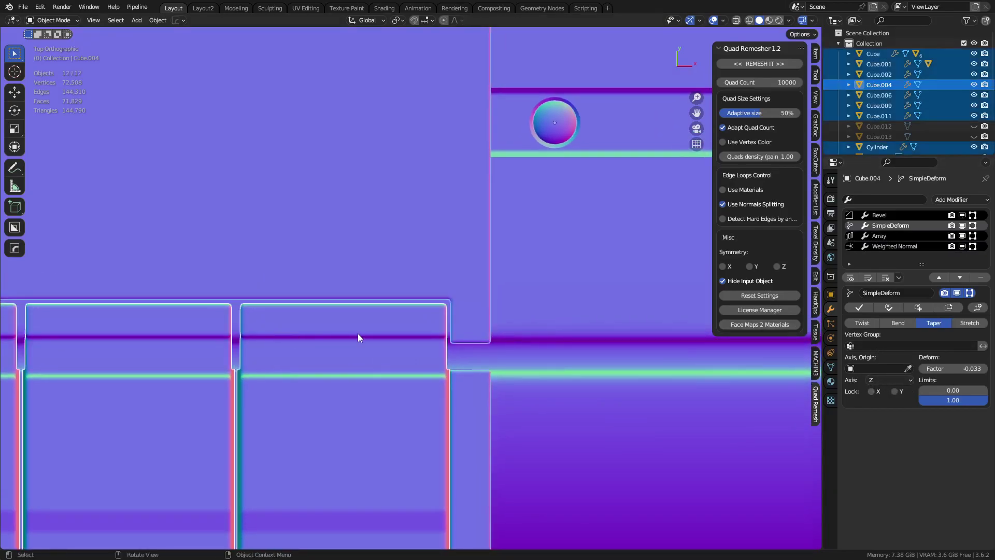
pyautogui.hotkey('alt', 'a')
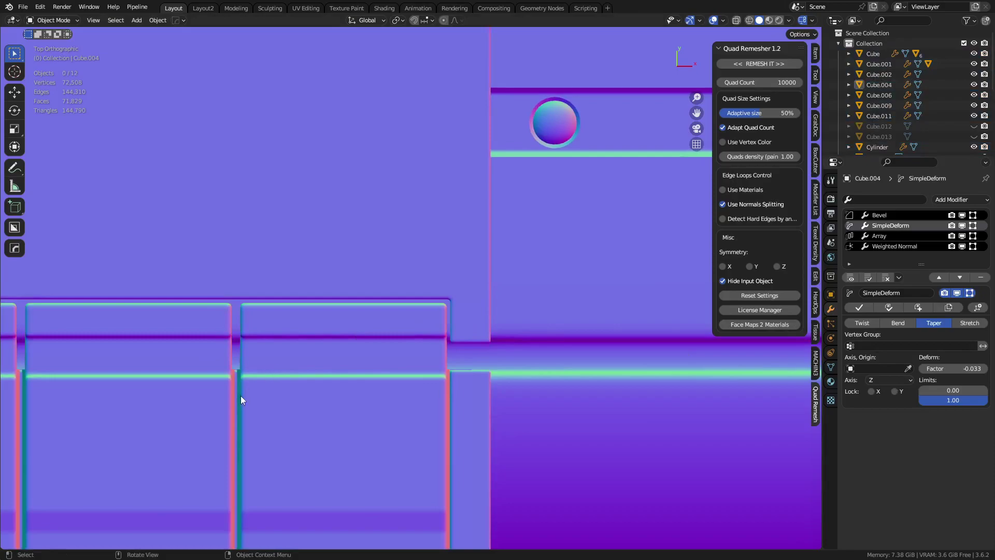
pyautogui.scroll(-4, 274, 389)
pyautogui.moveTo(348, 384); pyautogui.dragTo(346, 314, button='middle')
pyautogui.click(275, 384)
pyautogui.keyDown('shift'); pyautogui.moveTo(485, 349); pyautogui.dragTo(362, 338, button='middle'); pyautogui.keyUp('shift')
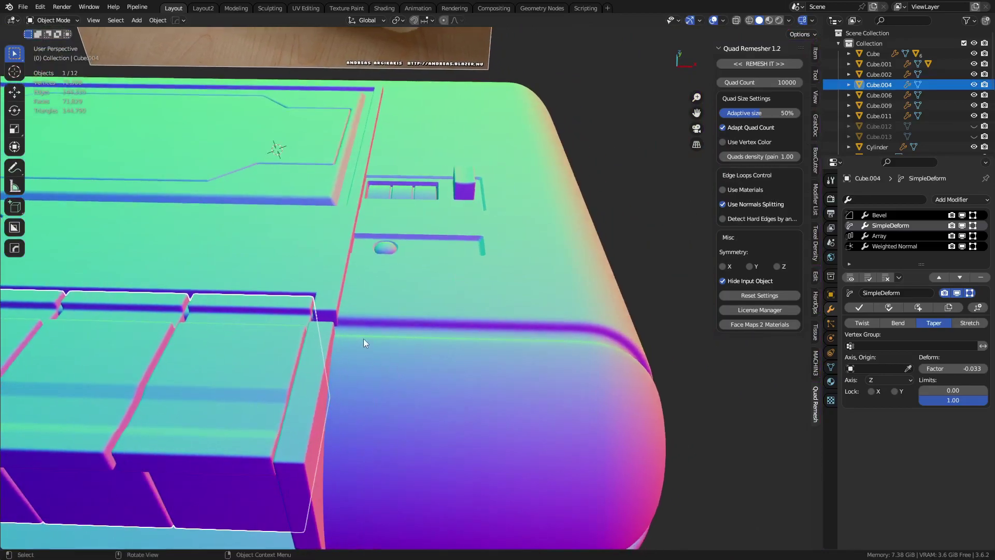
# Examine the rounded corners and soft edges of the indicator light slot from several close angles.
pyautogui.moveTo(393, 278); pyautogui.dragTo(406, 306, button='middle')
pyautogui.scroll(2, 407, 306)
pyautogui.keyDown('shift'); pyautogui.moveTo(560, 217); pyautogui.dragTo(501, 265, button='middle'); pyautogui.keyUp('shift')
pyautogui.scroll(2, 502, 269)
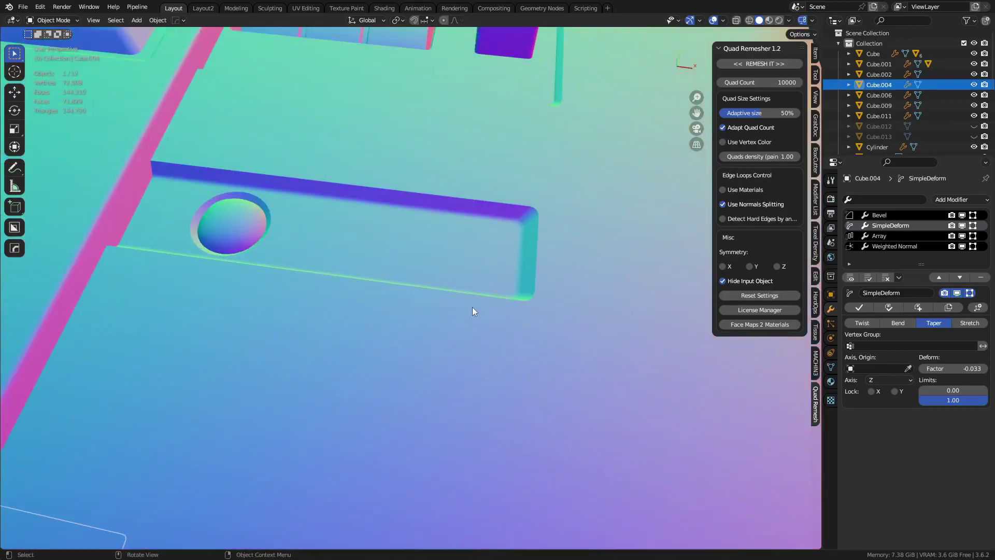
pyautogui.moveTo(471, 309); pyautogui.dragTo(314, 253, button='middle')
pyautogui.moveTo(478, 301); pyautogui.dragTo(456, 302, button='middle')
pyautogui.scroll(6, 455, 297)
pyautogui.moveTo(436, 334); pyautogui.dragTo(425, 310, button='middle')
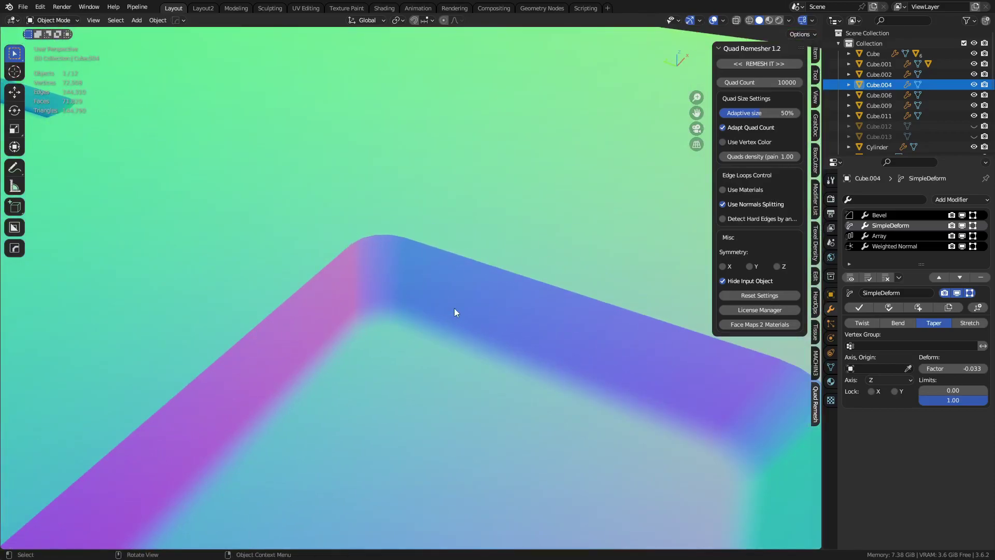
pyautogui.moveTo(383, 267); pyautogui.dragTo(357, 271, button='middle')
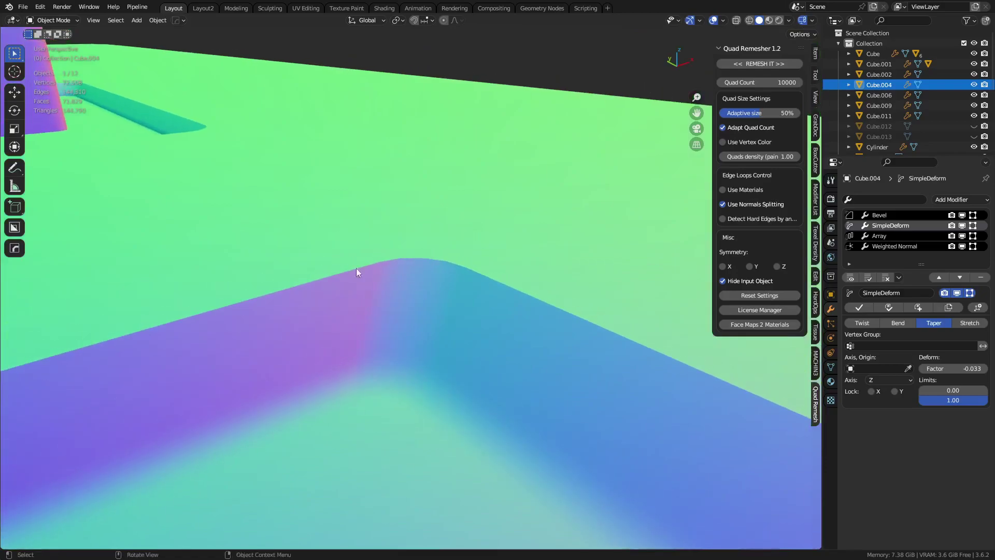
pyautogui.moveTo(440, 273)
pyautogui.mouseDown(button='middle')
pyautogui.moveTo(444, 265)
pyautogui.moveTo(386, 266)
pyautogui.moveTo(447, 266)
pyautogui.moveTo(421, 281)
pyautogui.moveTo(448, 282)
pyautogui.mouseUp(button='middle')
# Select the body and scroll through its Boolean modifiers to reveal and select the counter recess cutter, Cube.005.
pyautogui.click(443, 260)
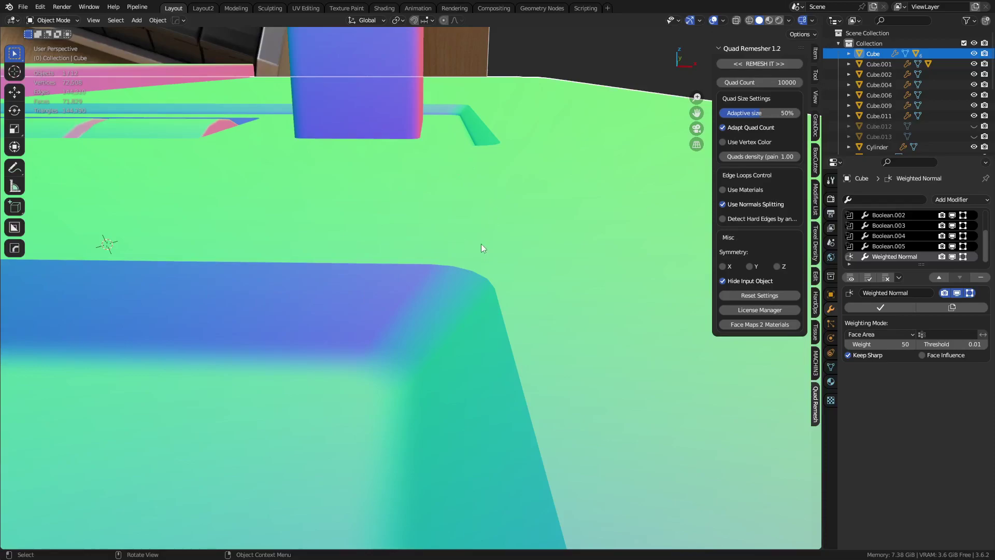
pyautogui.moveTo(473, 229); pyautogui.dragTo(441, 333, button='middle')
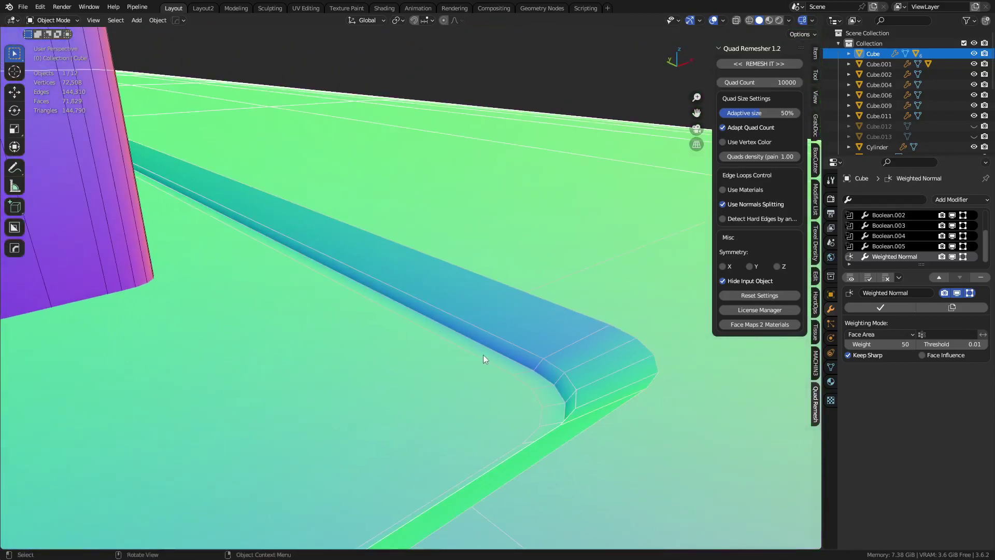
pyautogui.press('q')
pyautogui.click(561, 322)
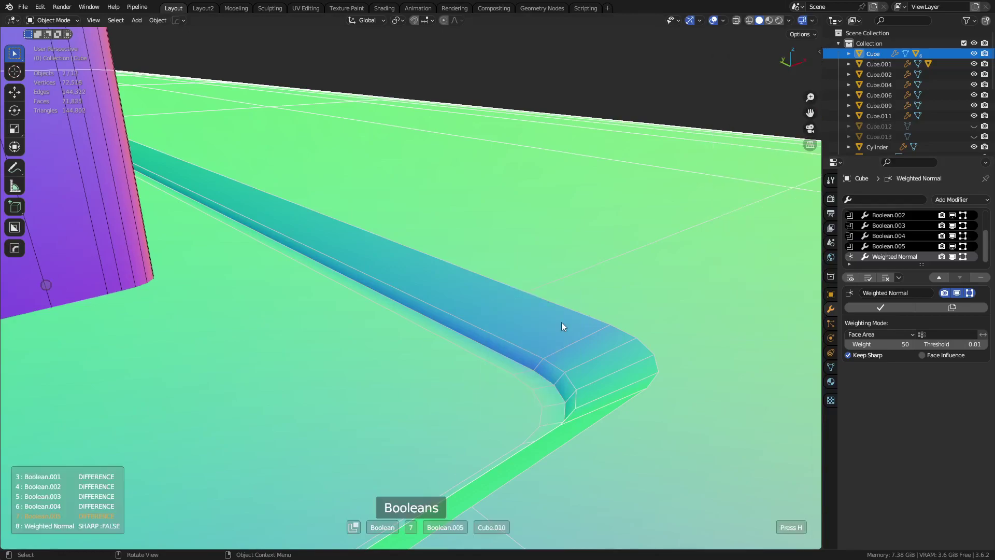
pyautogui.scroll(-1, 561, 322)
pyautogui.click(561, 322)
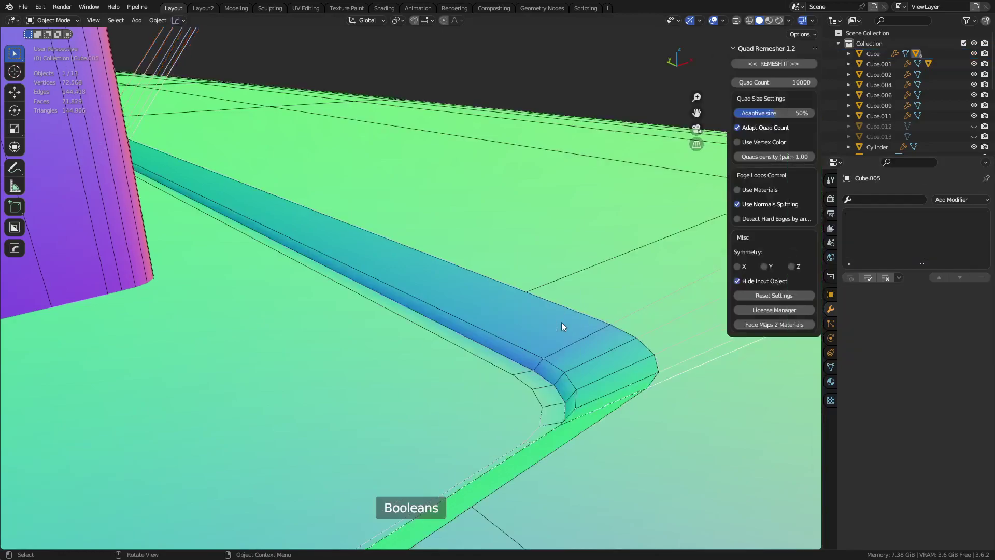
# Change the viewport's MatCap to a plain light grey metallic one.
pyautogui.click(794, 20)
pyautogui.click(780, 94)
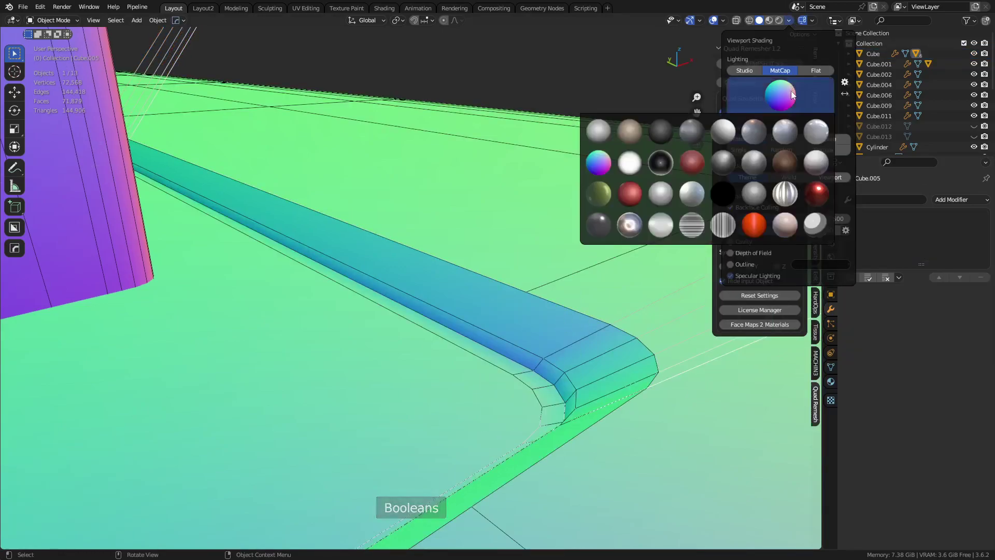
pyautogui.click(668, 195)
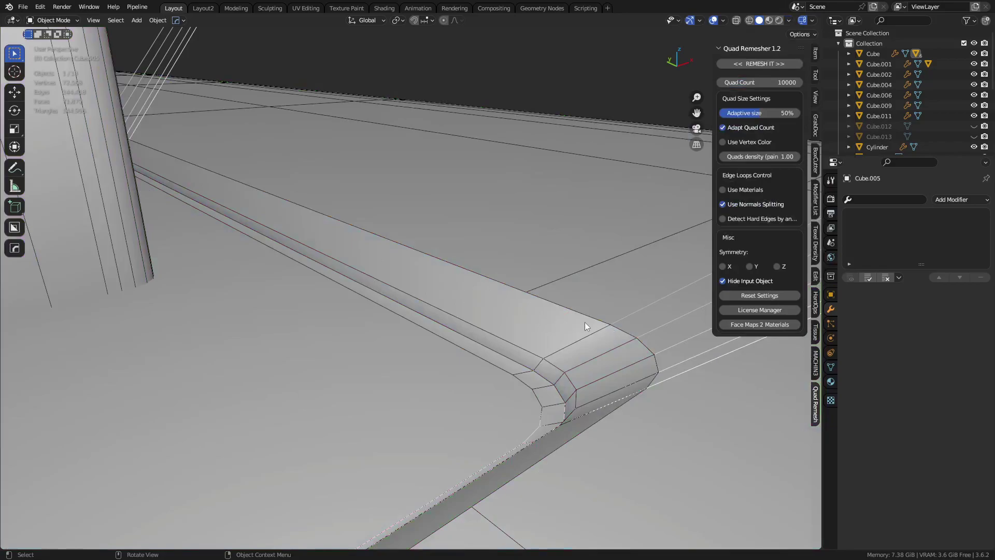
# Select the lower perimeter edge loops of the counter recess cutter in Edit Mode.
pyautogui.click(666, 302)
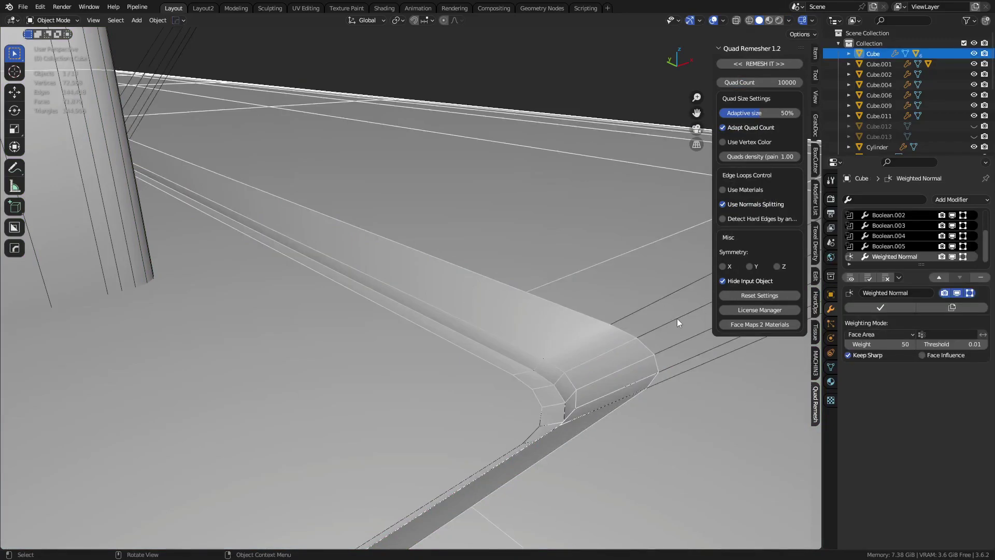
pyautogui.click(677, 319)
pyautogui.press('g')
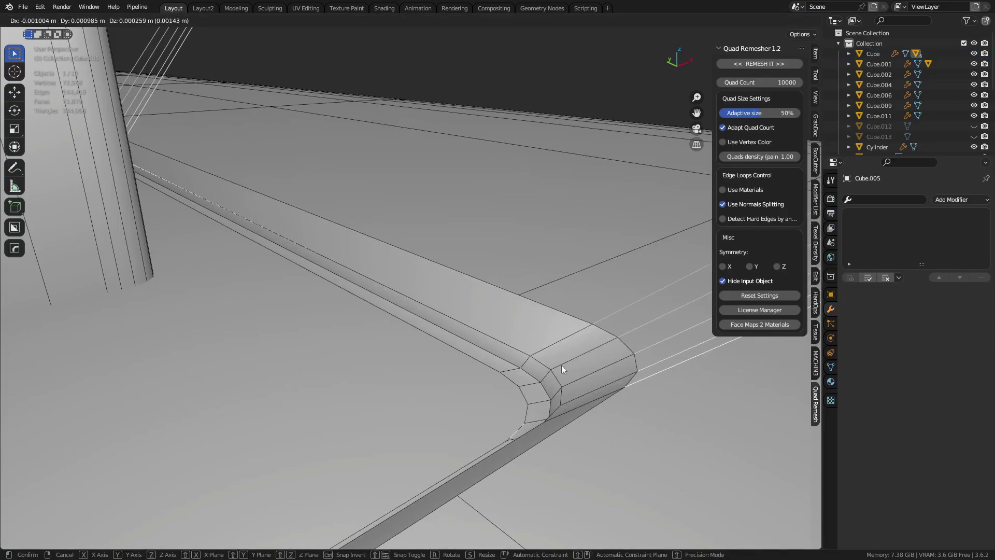
pyautogui.rightClick(561, 369)
pyautogui.press('Tab')
pyautogui.click(550, 391)
pyautogui.keyDown('alt'); pyautogui.click(513, 364); pyautogui.keyUp('alt')
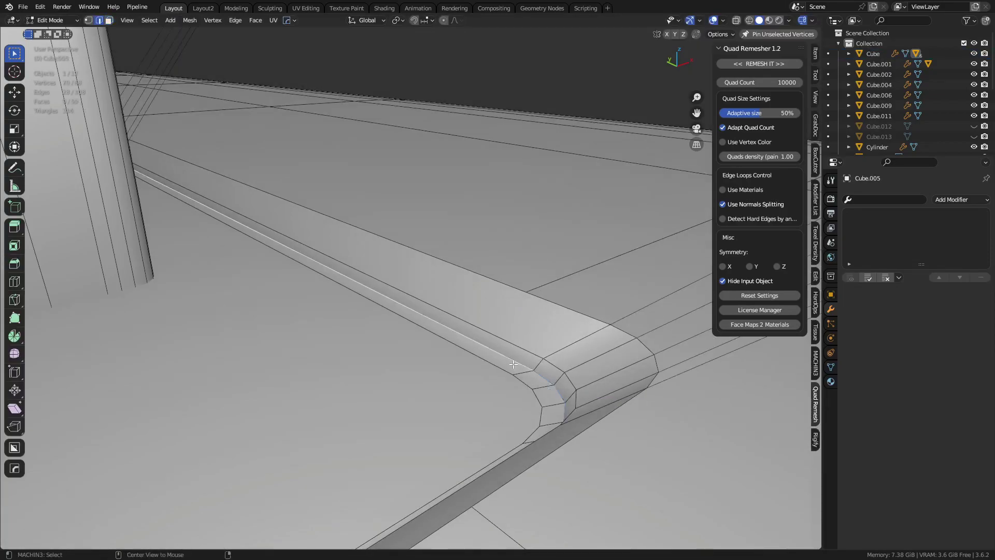
pyautogui.moveTo(513, 364); pyautogui.dragTo(580, 380, button='middle')
pyautogui.scroll(2, 580, 379)
# Bevel the cutter's selected edge loops with 4 segments and a width of 0.00265 m, then return to Object Mode.
pyautogui.hotkey('ctrl', 'b')
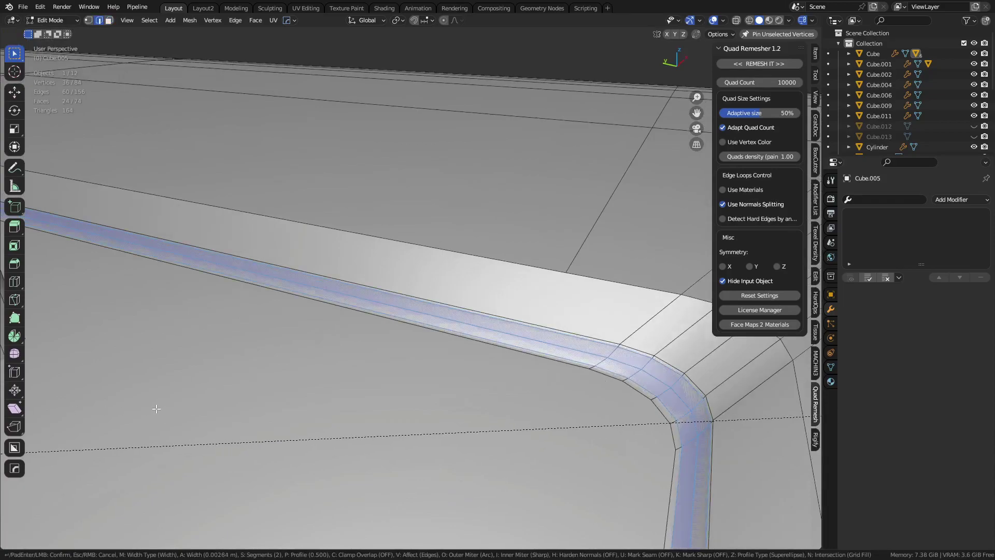
pyautogui.scroll(1, 155, 409)
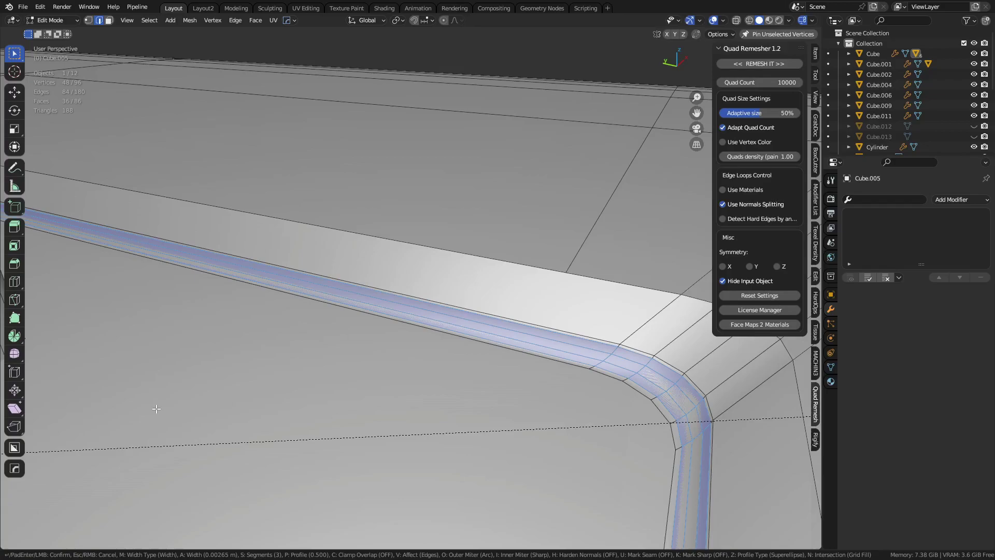
pyautogui.scroll(1, 156, 409)
pyautogui.click(156, 408)
pyautogui.hotkey('ctrl', 'Tab')
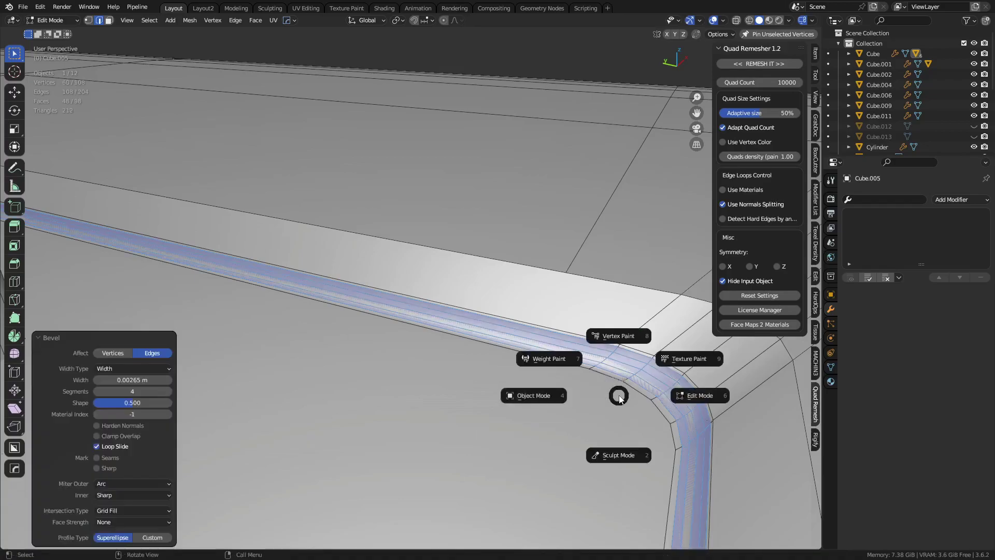
pyautogui.click(583, 407)
# Examine the bevelled inner corner of the counter recess up close and from above, comparing it with the cutter's mesh.
pyautogui.moveTo(594, 397)
pyautogui.mouseDown(button='middle')
pyautogui.moveTo(644, 436)
pyautogui.moveTo(653, 399)
pyautogui.moveTo(504, 280)
pyautogui.moveTo(535, 296)
pyautogui.mouseUp(button='middle')
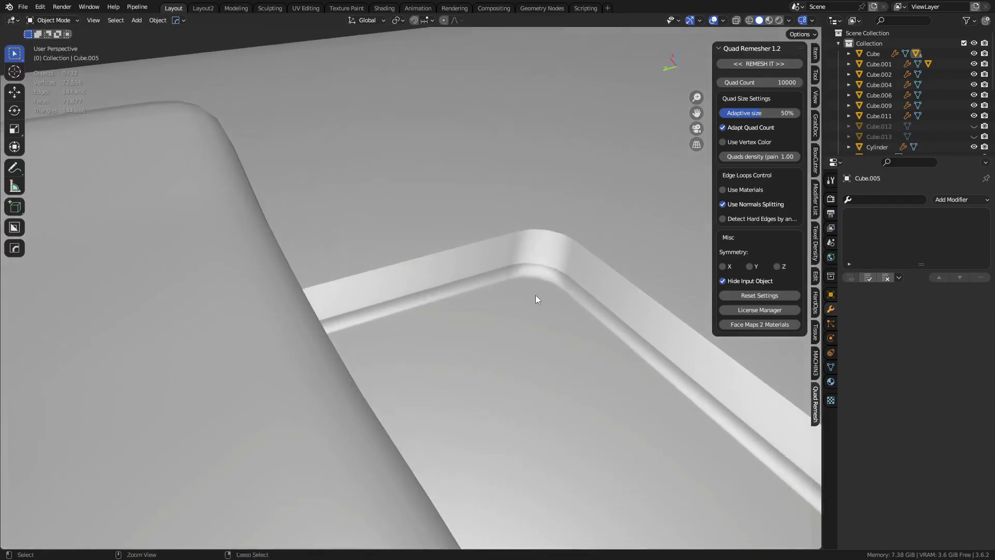
pyautogui.press('Tab')
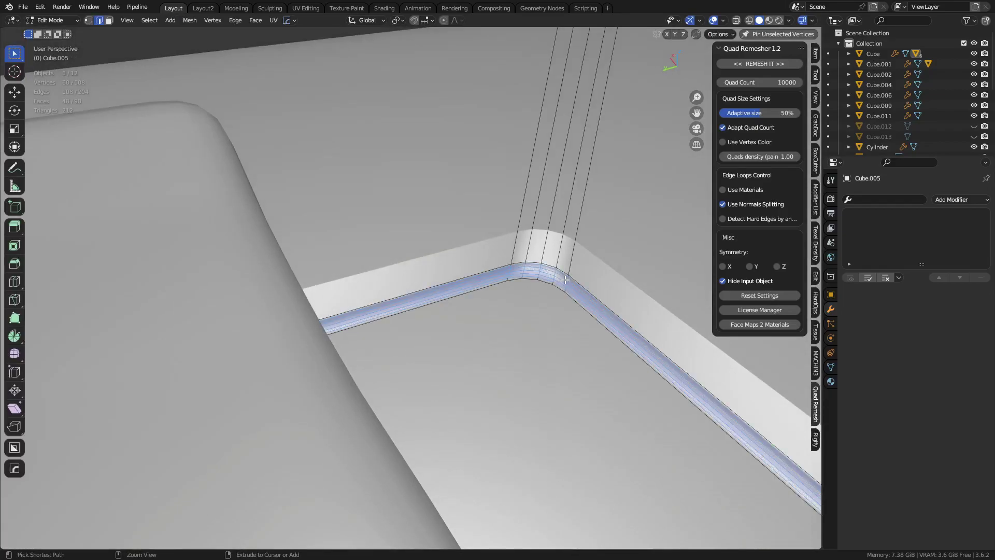
pyautogui.hotkey('ctrl', 'Tab')
pyautogui.click(554, 302)
pyautogui.moveTo(562, 306); pyautogui.dragTo(466, 297, button='middle')
pyautogui.keyDown('ctrl'); pyautogui.moveTo(503, 349); pyautogui.dragTo(441, 373, button='middle'); pyautogui.keyUp('ctrl')
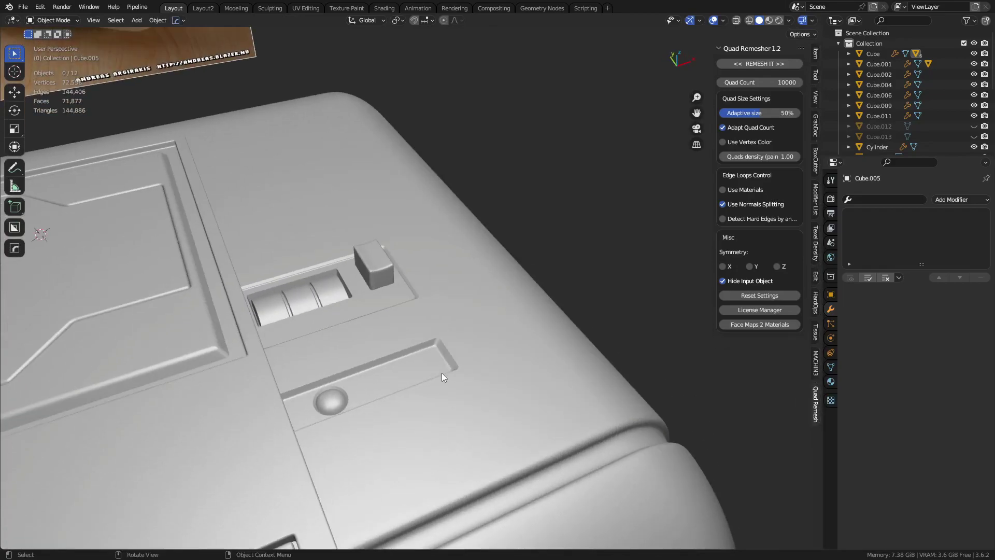
pyautogui.keyDown('ctrl'); pyautogui.moveTo(465, 332); pyautogui.dragTo(474, 392, button='middle'); pyautogui.keyUp('ctrl')
pyautogui.keyDown('shift'); pyautogui.moveTo(473, 392); pyautogui.dragTo(553, 308, button='middle'); pyautogui.keyUp('shift')
# Undo the extra bevel on the counter recess cutter and return to Object Mode.
pyautogui.hotkey('ctrl', 'z')
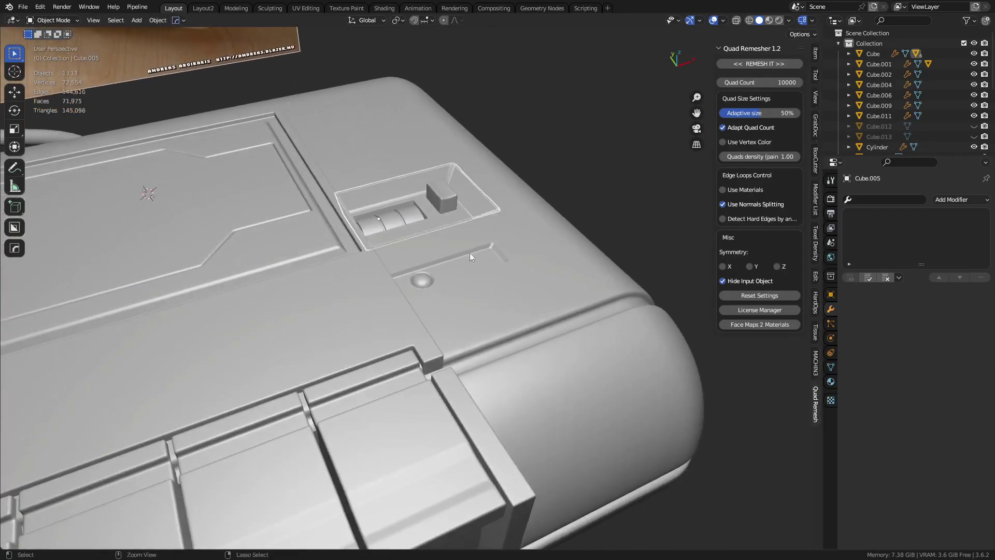
pyautogui.keyDown('ctrl'); pyautogui.moveTo(469, 253); pyautogui.dragTo(503, 366, button='middle'); pyautogui.keyUp('ctrl')
pyautogui.press('Tab')
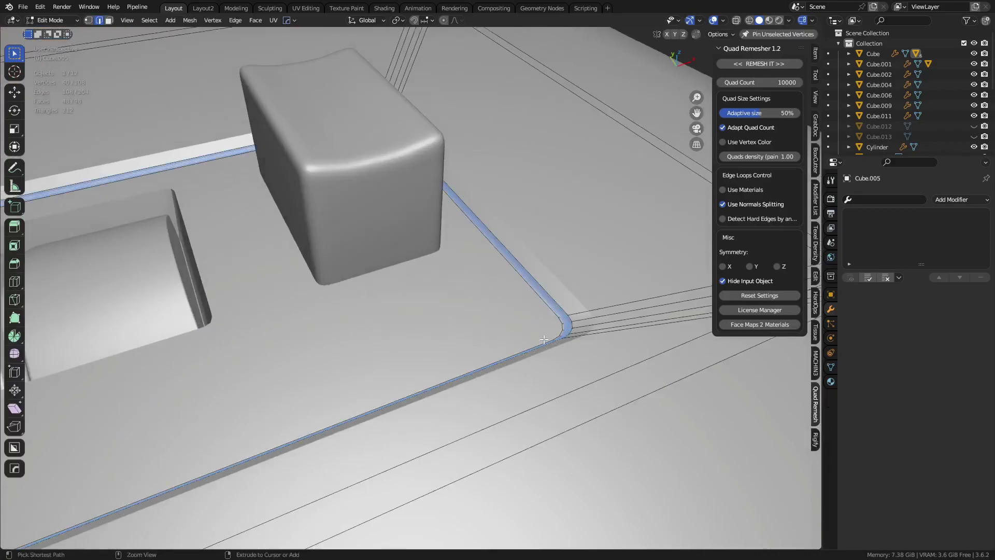
pyautogui.hotkey('ctrl', 'z')
pyautogui.hotkey('ctrl', 'z')
pyautogui.hotkey('ctrl', 'Tab')
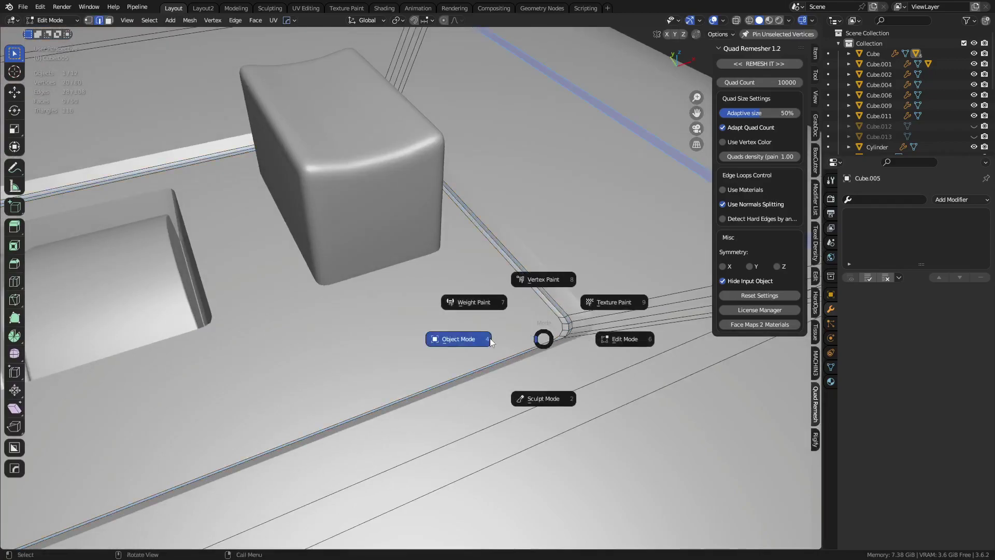
pyautogui.click(489, 338)
# Inspect the counter area and front edge, selecting the cassette panel and the body in turn to distinguish the parts.
pyautogui.scroll(-9, 490, 339)
pyautogui.click(577, 234)
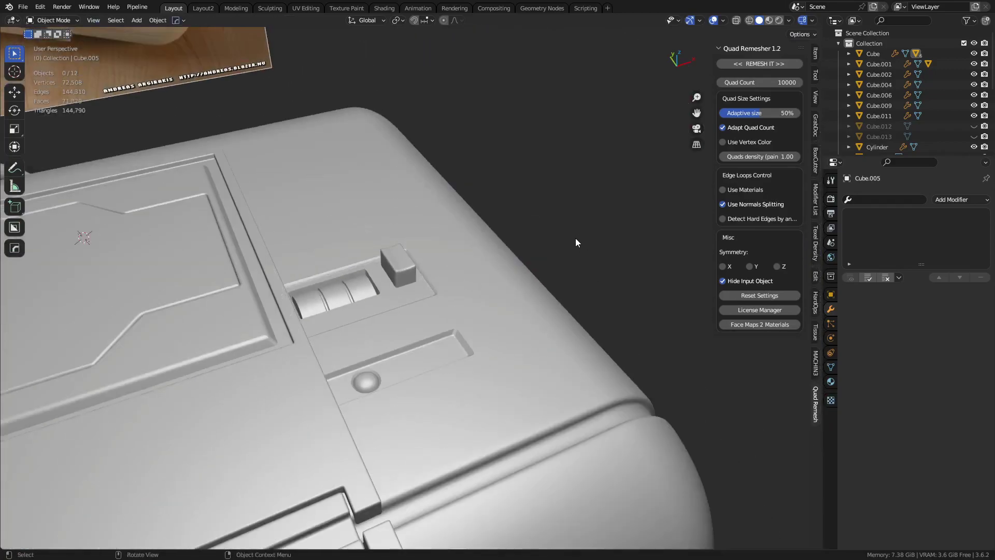
pyautogui.moveTo(575, 237); pyautogui.dragTo(586, 279, button='middle')
pyautogui.moveTo(555, 415); pyautogui.dragTo(323, 322, button='middle')
pyautogui.moveTo(422, 334); pyautogui.dragTo(417, 281, button='middle')
pyautogui.click(415, 284)
pyautogui.press('g')
pyautogui.rightClick(411, 270)
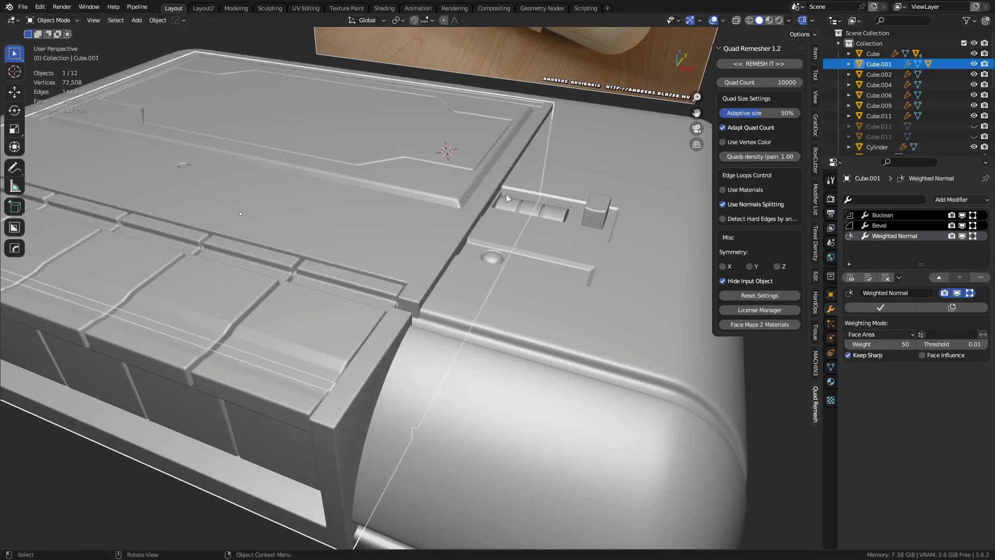
pyautogui.click(483, 397)
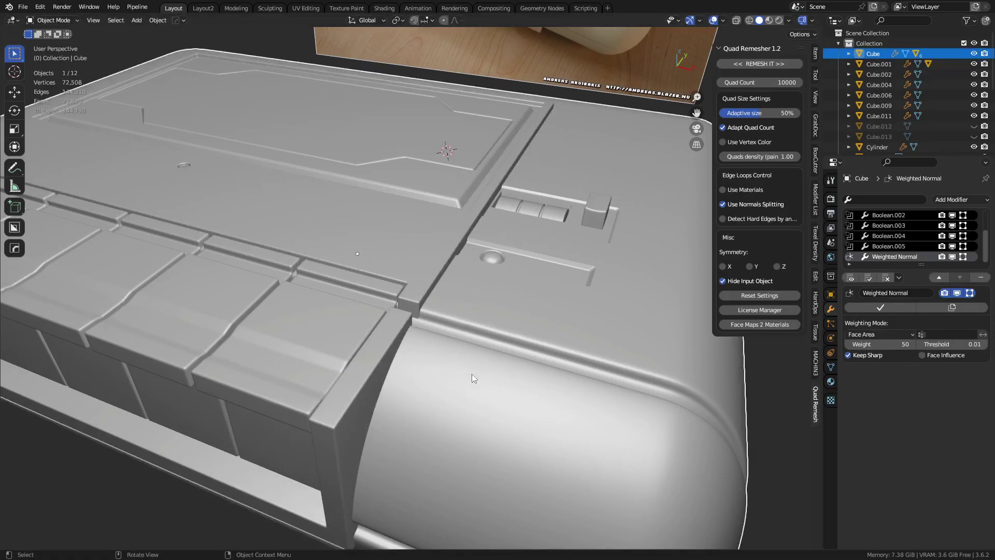
pyautogui.press('g')
pyautogui.rightClick(470, 259)
# Examine the whole player from the front and at an angle, highlighting the cassette panel and the rounded body separately.
pyautogui.keyDown('ctrl'); pyautogui.moveTo(377, 217); pyautogui.dragTo(241, 248, button='middle'); pyautogui.keyUp('ctrl')
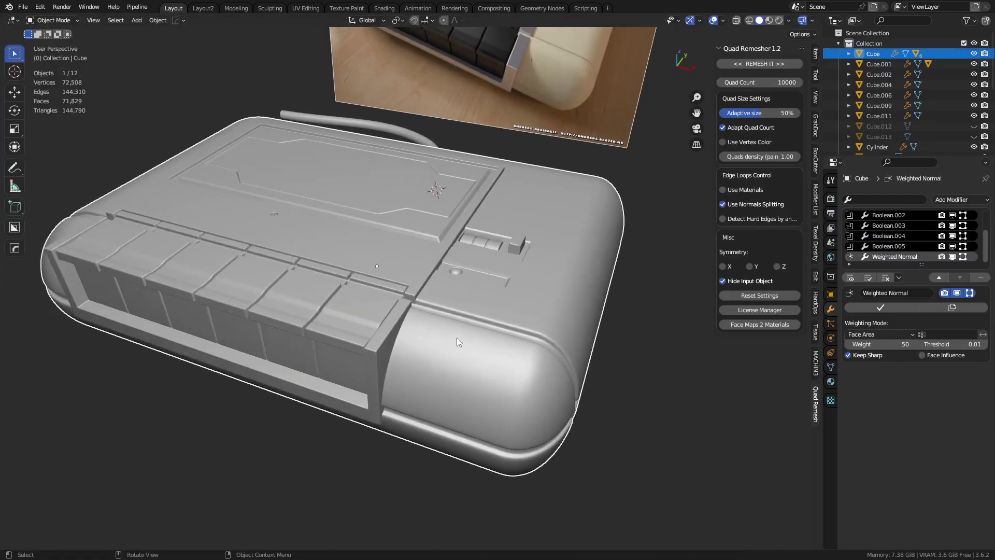
pyautogui.moveTo(394, 338); pyautogui.dragTo(418, 338, button='middle')
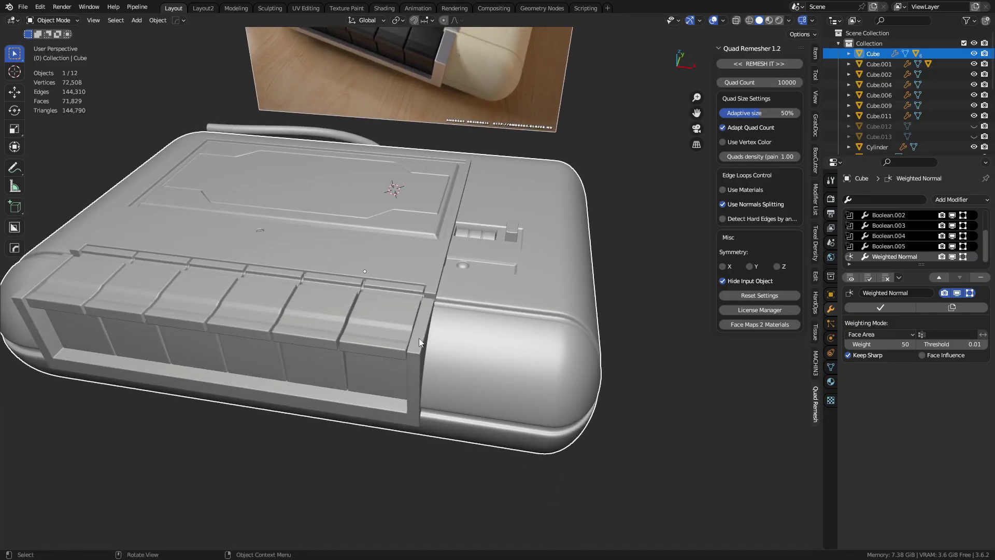
pyautogui.moveTo(418, 338); pyautogui.dragTo(440, 313, button='middle')
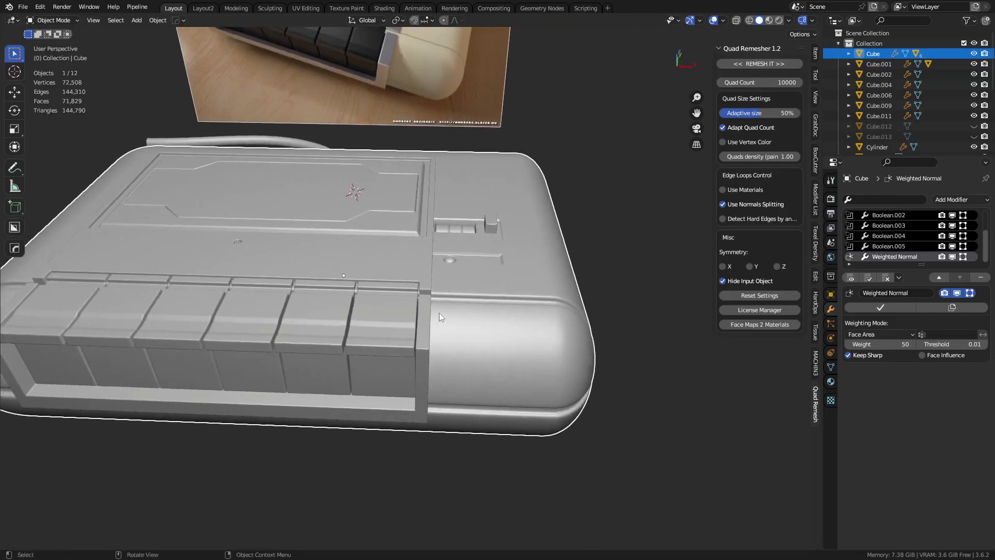
pyautogui.press('a')
pyautogui.hotkey('alt', 'a')
pyautogui.moveTo(508, 356); pyautogui.dragTo(474, 343, button='middle')
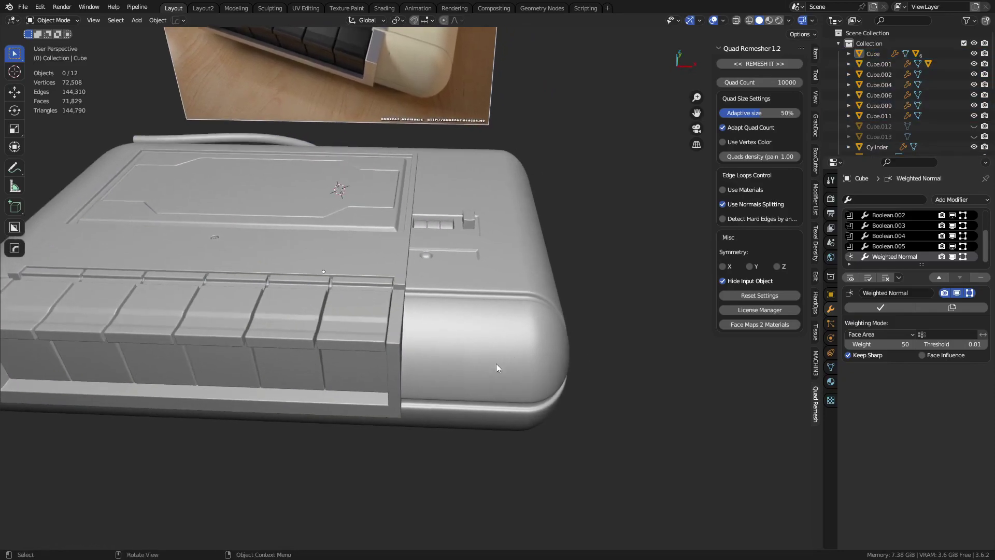
pyautogui.click(419, 309)
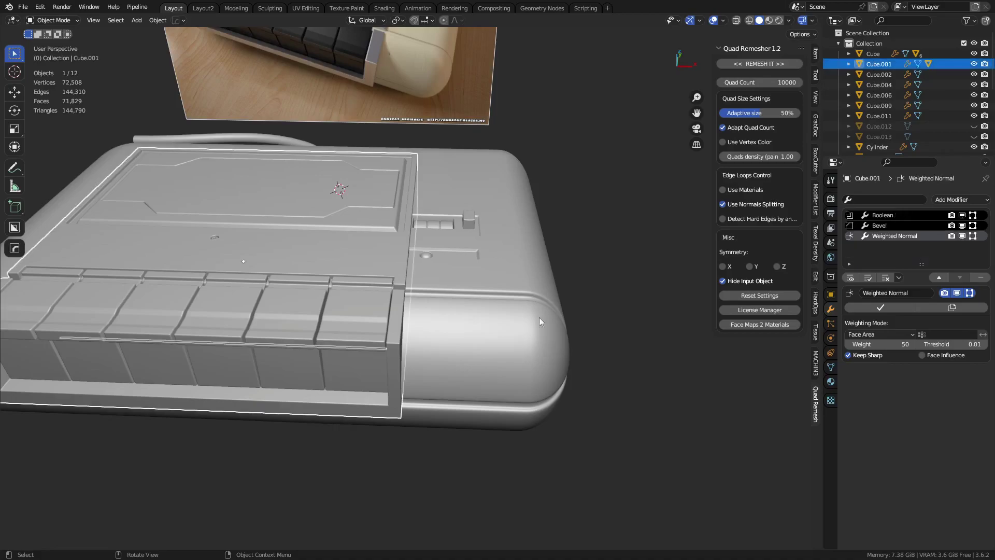
pyautogui.moveTo(539, 317); pyautogui.dragTo(431, 315, button='middle')
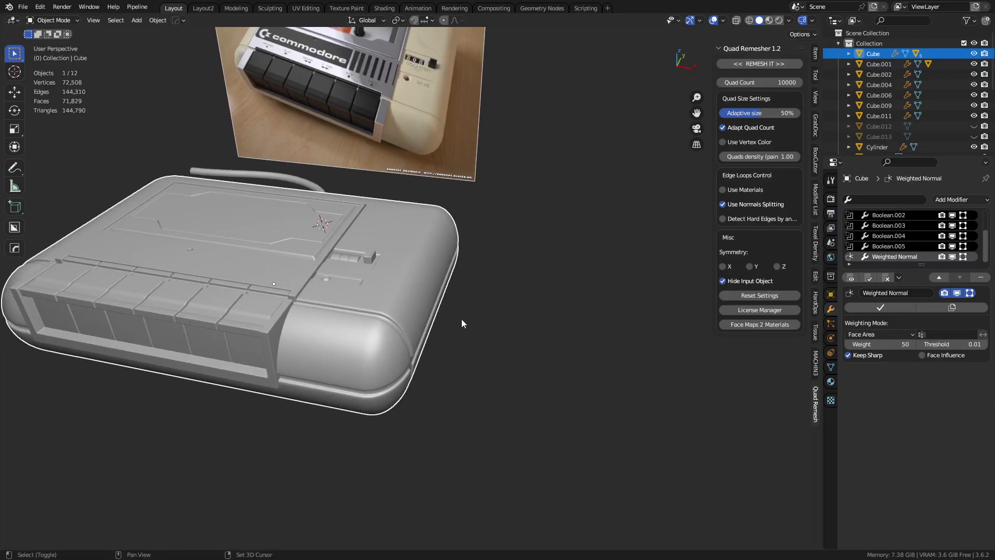
pyautogui.keyDown('shift'); pyautogui.moveTo(461, 318); pyautogui.dragTo(454, 314, button='middle'); pyautogui.keyUp('shift')
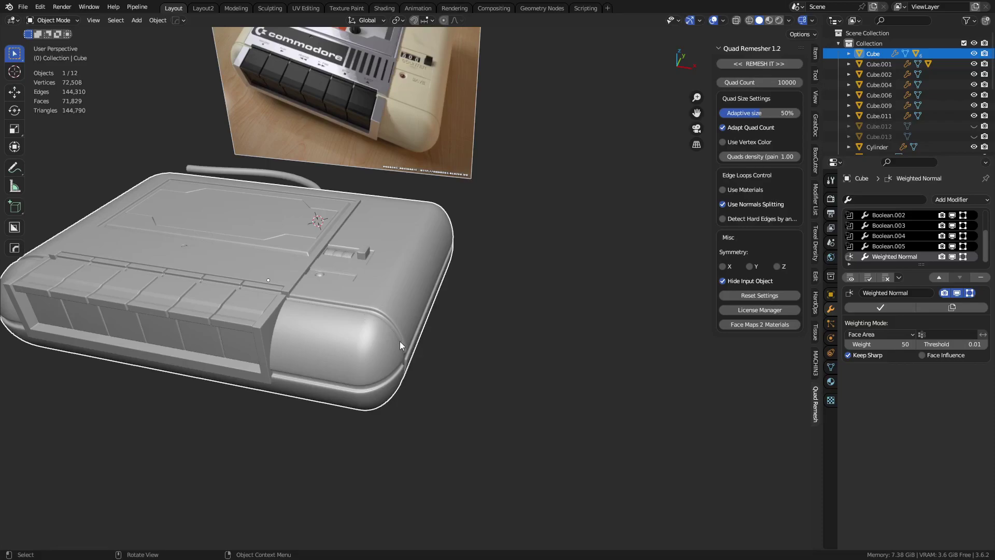
# Duplicate the body in place and convert the duplicate to a mesh.
pyautogui.hotkey('shift', 'd')
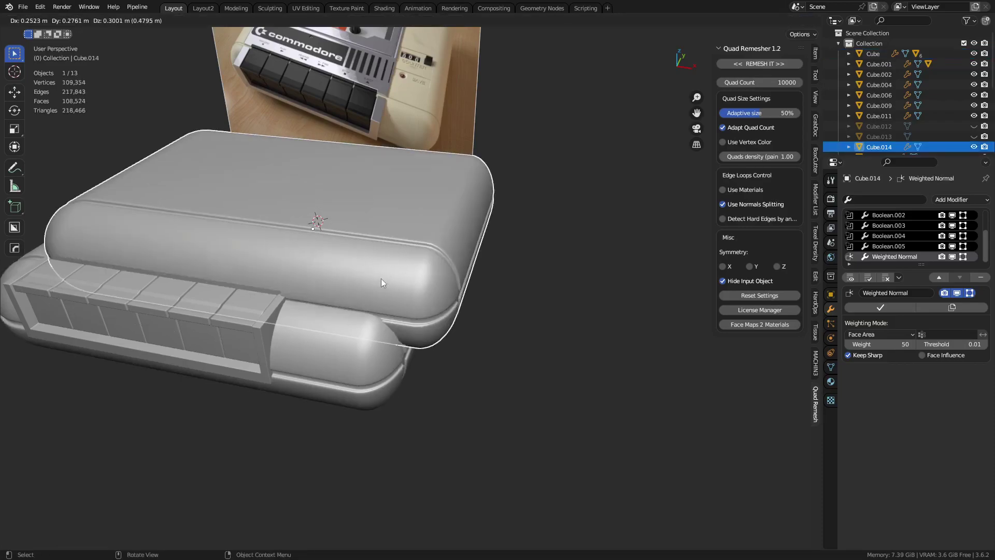
pyautogui.rightClick(385, 275)
pyautogui.rightClick(385, 275)
pyautogui.moveTo(383, 307)
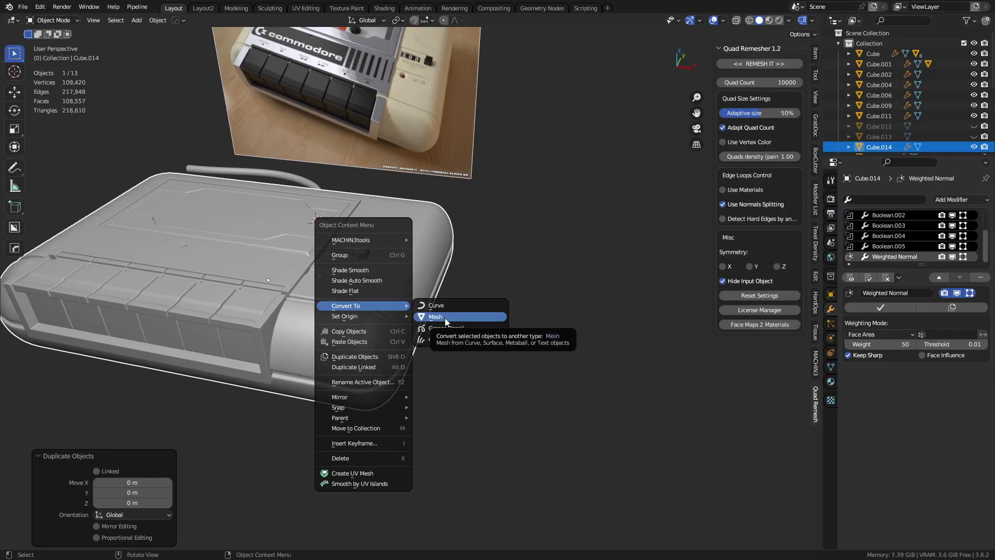
pyautogui.click(444, 317)
# Move the duplicated body about 3.84 m along the X axis, beside the original.
pyautogui.press('g')
pyautogui.press('y')
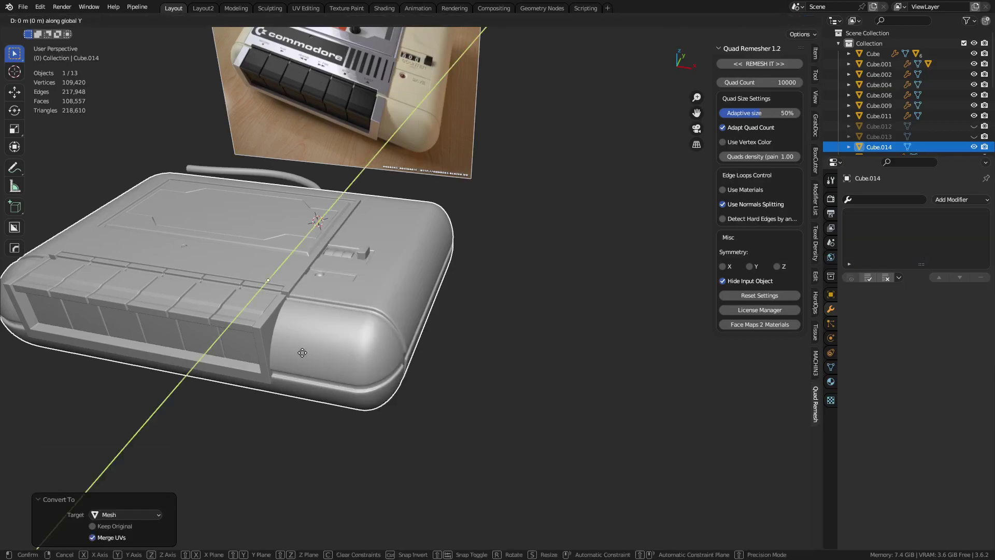
pyautogui.press('x')
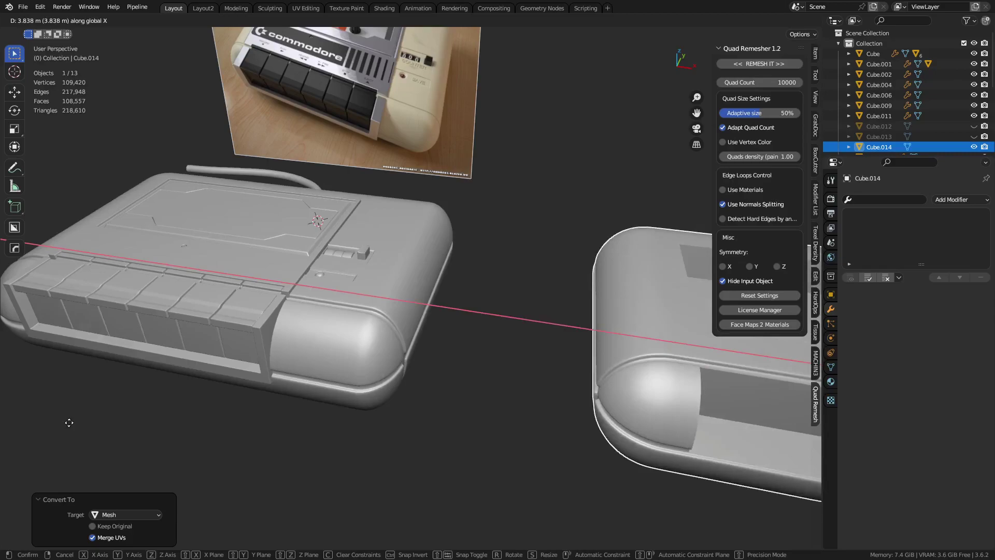
pyautogui.click(69, 422)
pyautogui.scroll(-2, 509, 354)
# Display the duplicated body's wireframe over its surface and apply auto smooth shading at 30°.
pyautogui.keyDown('shift'); pyautogui.moveTo(509, 353); pyautogui.dragTo(498, 296, button='middle'); pyautogui.keyUp('shift')
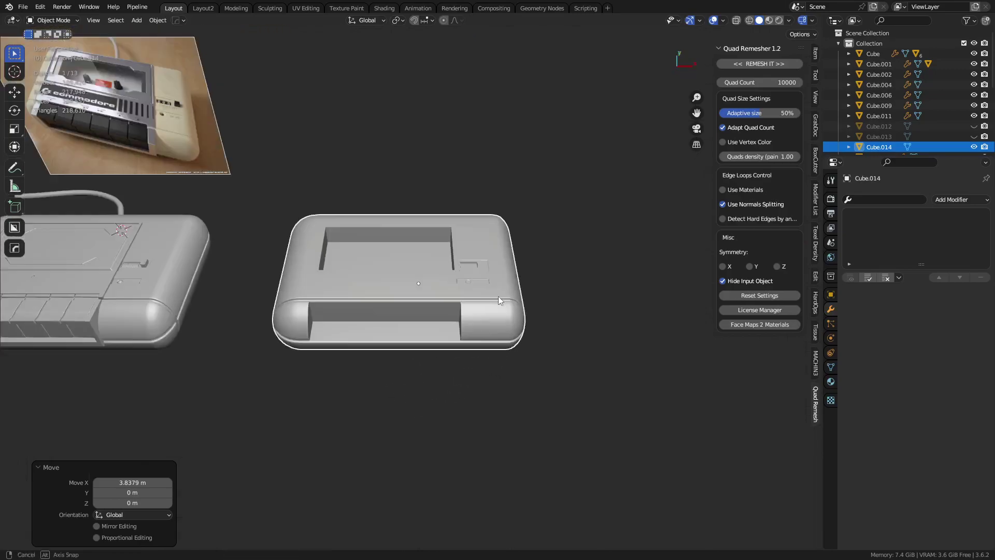
pyautogui.scroll(4, 419, 282)
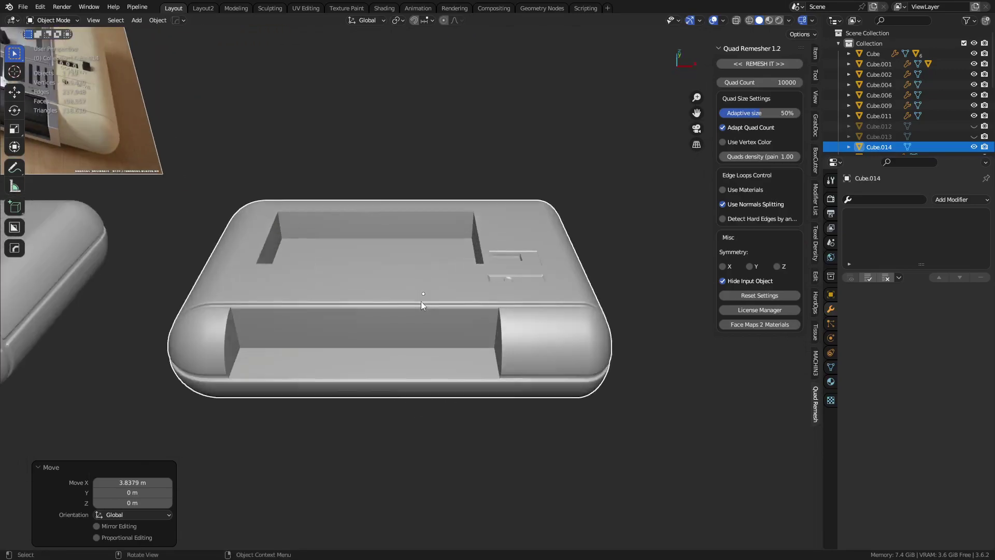
pyautogui.scroll(2, 421, 302)
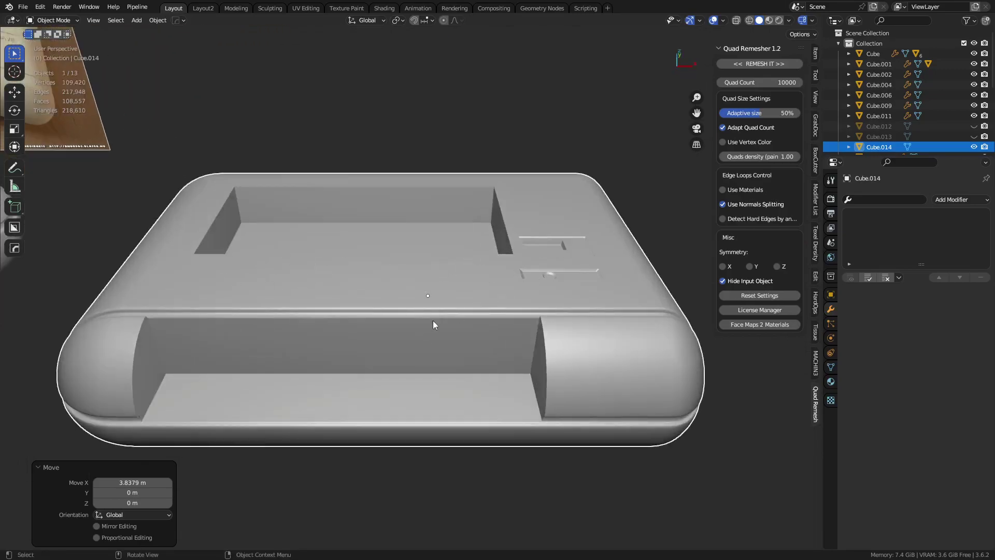
pyautogui.moveTo(465, 283); pyautogui.dragTo(542, 272, button='middle')
pyautogui.moveTo(479, 286); pyautogui.dragTo(480, 265, button='middle')
pyautogui.hotkey('shift', 'z')
pyautogui.rightClick(479, 265)
pyautogui.click(465, 243)
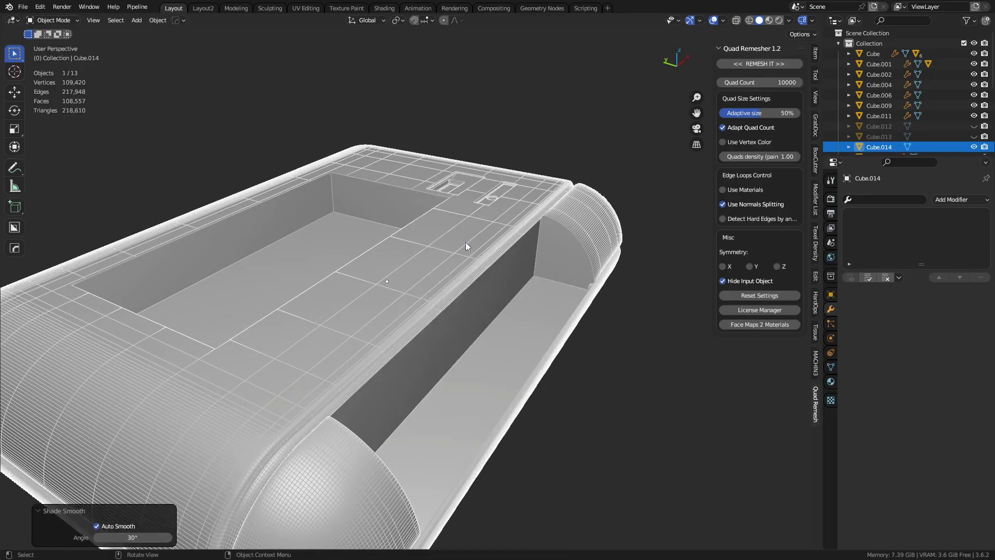
# Hide the wireframe and remesh the duplicated body with Quad Remesher at a quad count of 9999.
pyautogui.click(747, 219)
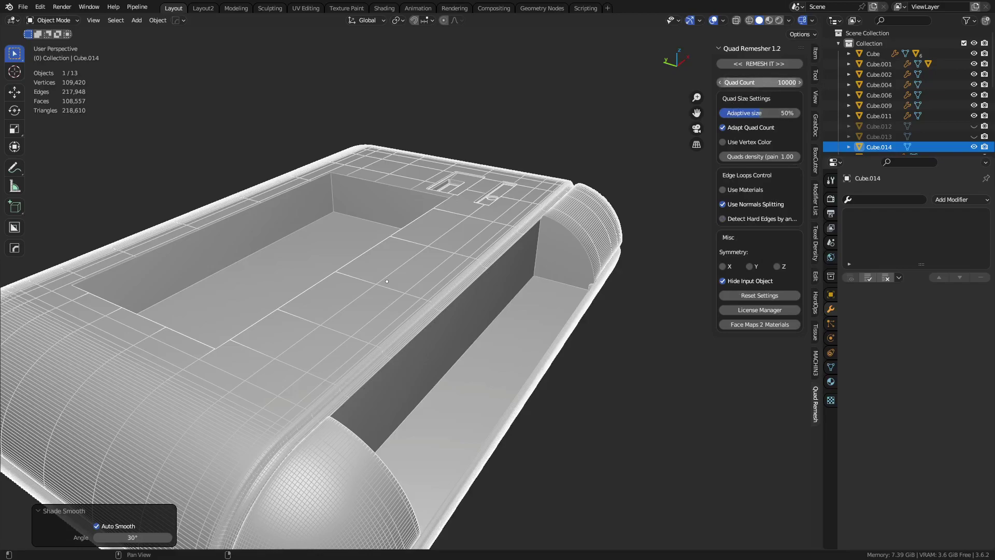
pyautogui.moveTo(751, 82); pyautogui.dragTo(746, 83)
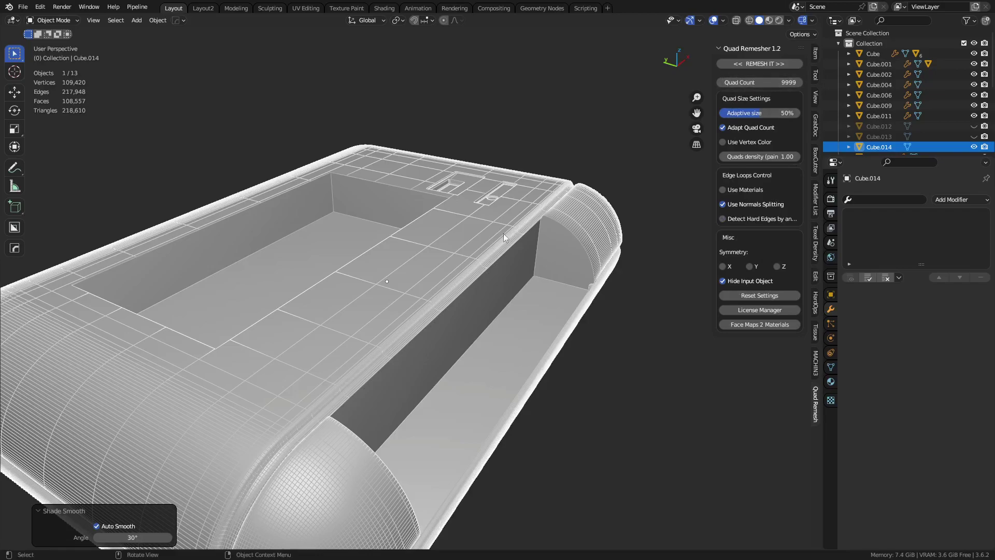
pyautogui.hotkey('shift', 'w')
pyautogui.click(778, 64)
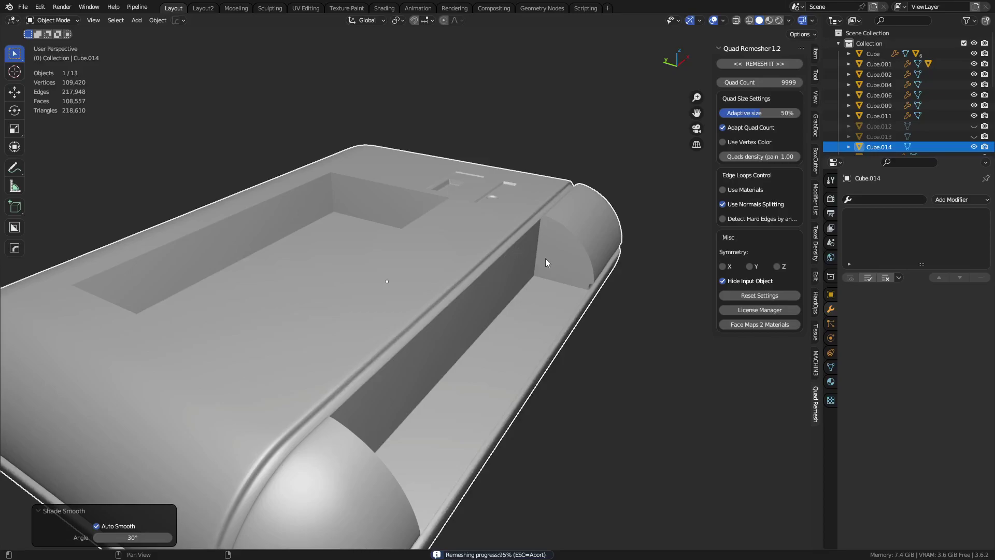
# Apply Shade Smooth to the remeshed body and inspect its counter and indicator light recesses up close.
pyautogui.rightClick(520, 226)
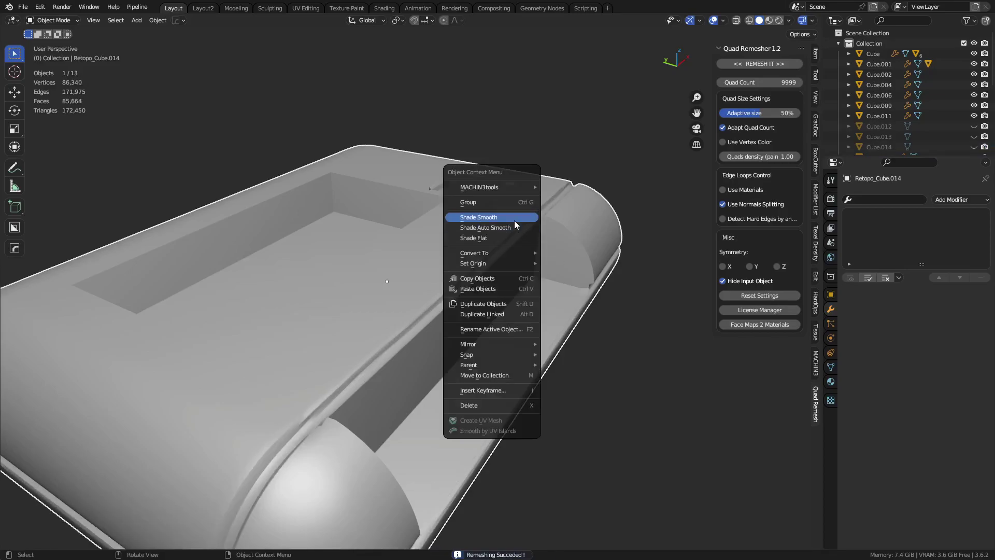
pyautogui.click(513, 218)
pyautogui.scroll(6, 489, 192)
pyautogui.scroll(1, 475, 284)
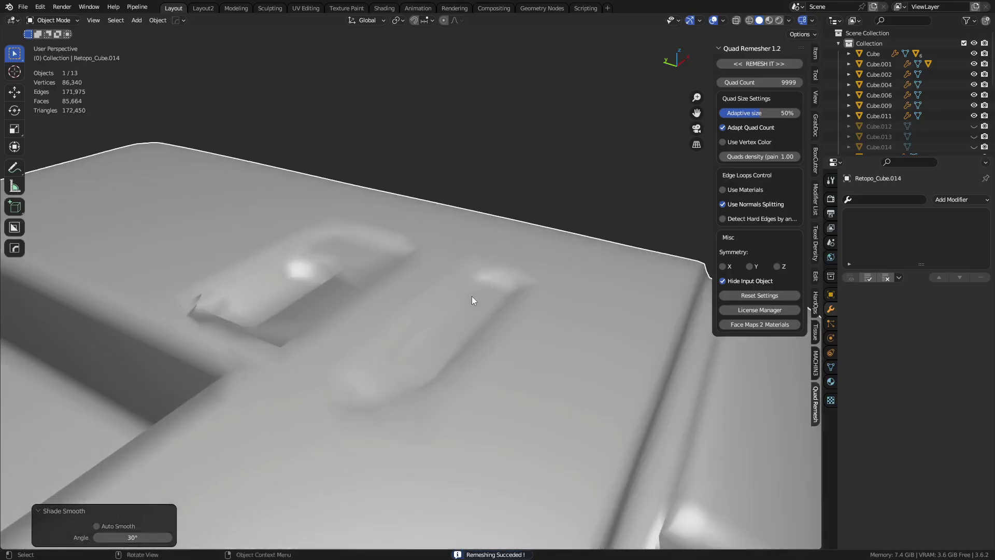
# Display the remeshed body's wireframe and enter face editing above the slim indicator light recess.
pyautogui.hotkey('shift', 'z')
pyautogui.scroll(-2, 390, 348)
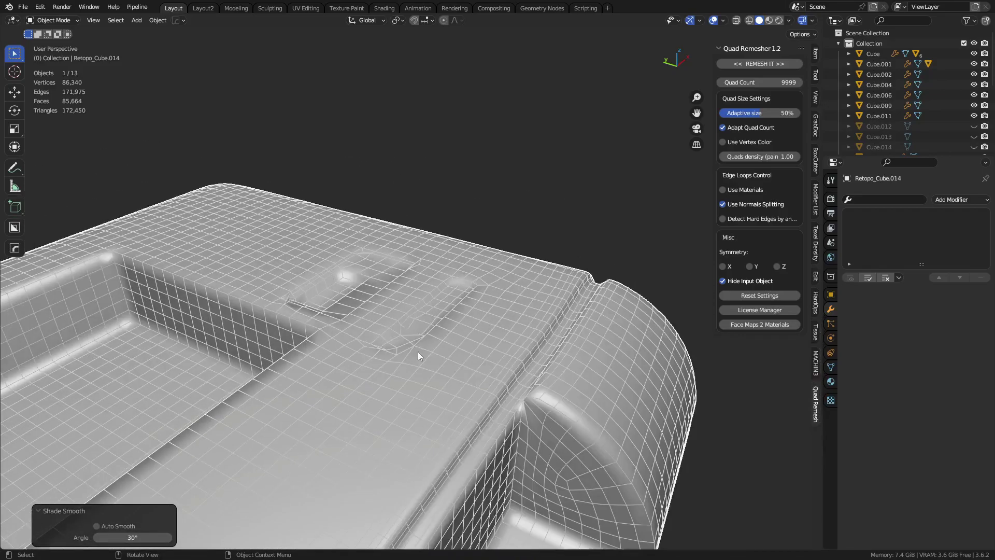
pyautogui.moveTo(418, 352); pyautogui.dragTo(470, 382, button='middle')
pyautogui.hotkey('ctrl', 'Tab')
pyautogui.click(504, 394)
pyautogui.press('3')
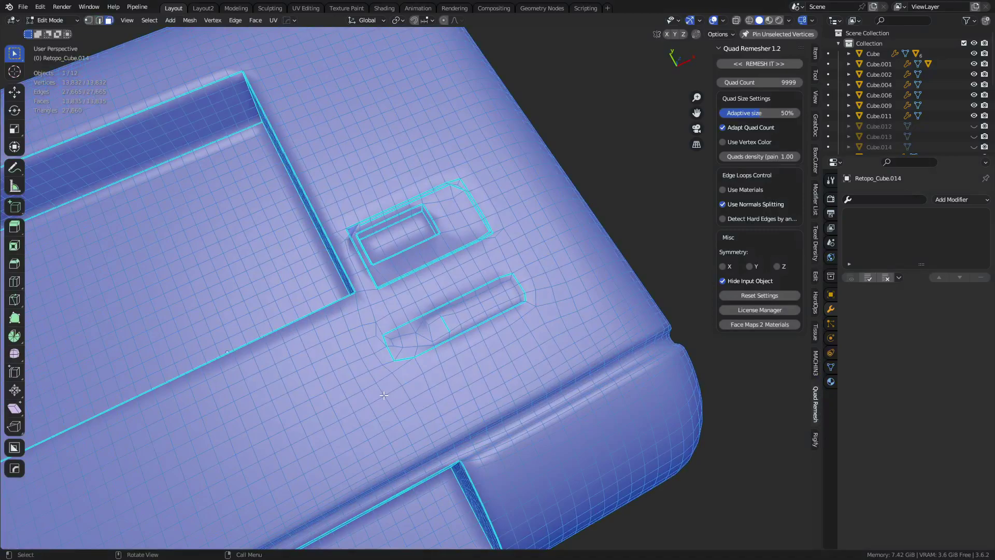
# Select the whole patch of faces in and around the slim indicator light recess and delete it.
pyautogui.click(386, 395)
pyautogui.keyDown('ctrl'); pyautogui.keyDown('shift'); pyautogui.click(527, 299); pyautogui.keyUp('shift'); pyautogui.keyUp('ctrl')
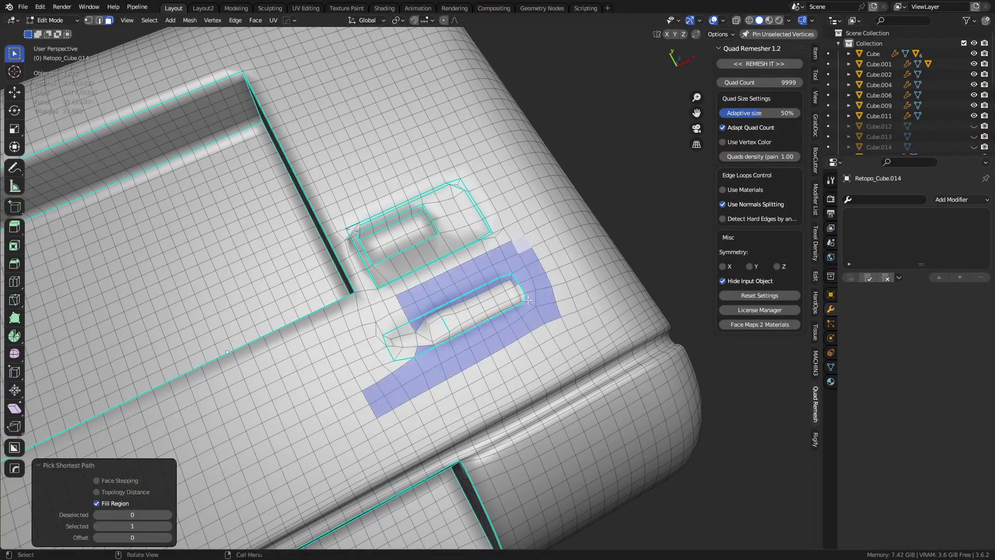
pyautogui.press('c')
pyautogui.moveTo(413, 351)
pyautogui.mouseDown()
pyautogui.moveTo(369, 359)
pyautogui.moveTo(358, 332)
pyautogui.moveTo(424, 342)
pyautogui.moveTo(503, 288)
pyautogui.mouseUp()
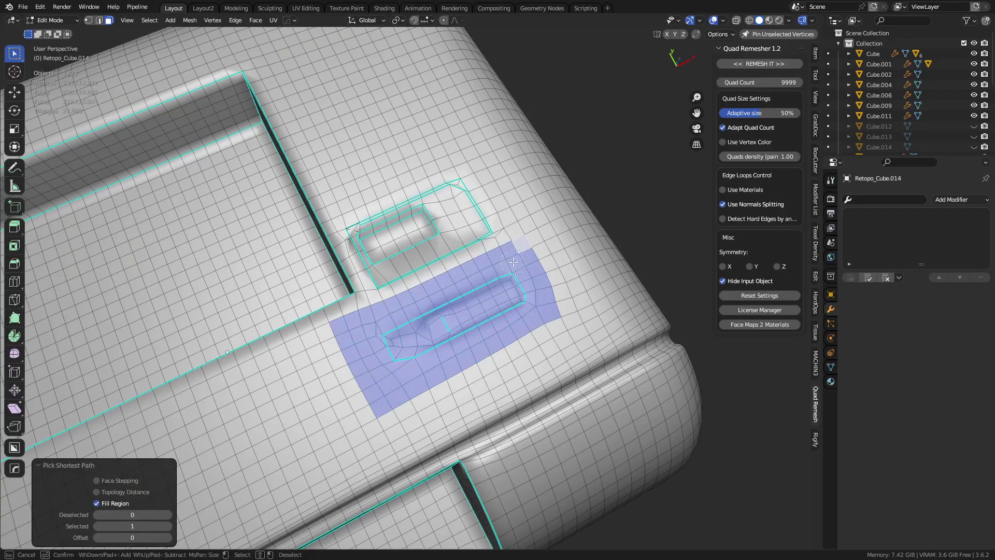
pyautogui.press('Escape')
pyautogui.moveTo(513, 262); pyautogui.dragTo(589, 316, button='middle')
pyautogui.press('x')
pyautogui.click(589, 316)
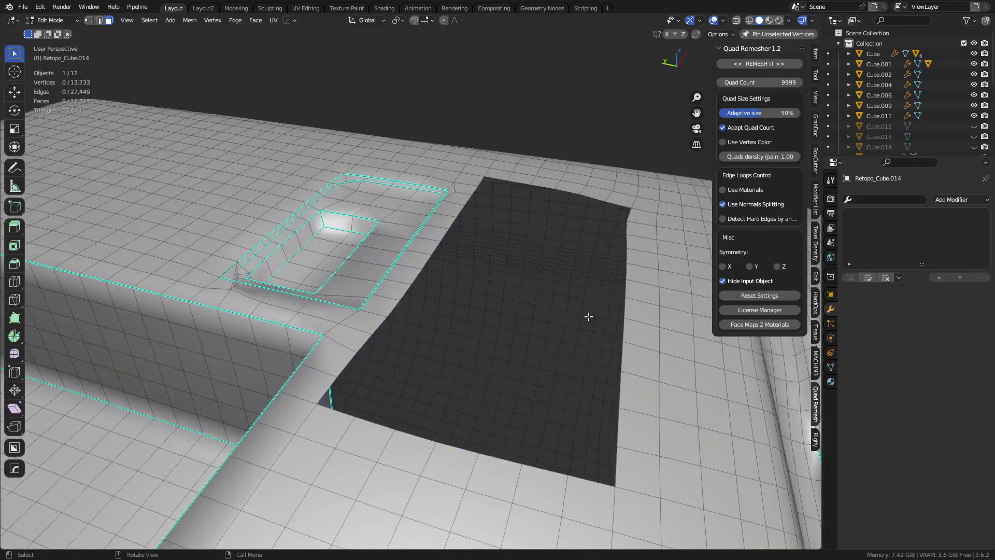
# Select the border edges of the hole left by the deleted faces and close it with Grid Fill at span 15.
pyautogui.press('2')
pyautogui.keyDown('alt'); pyautogui.click(621, 334); pyautogui.keyUp('alt')
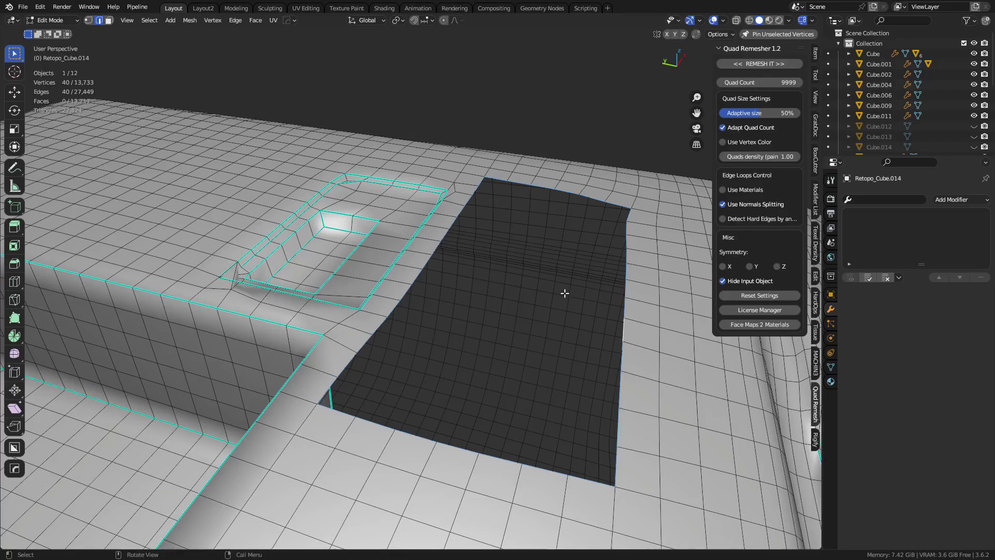
pyautogui.hotkey('ctrl', 'f')
pyautogui.click(564, 294)
pyautogui.moveTo(596, 357); pyautogui.dragTo(533, 278, button='middle')
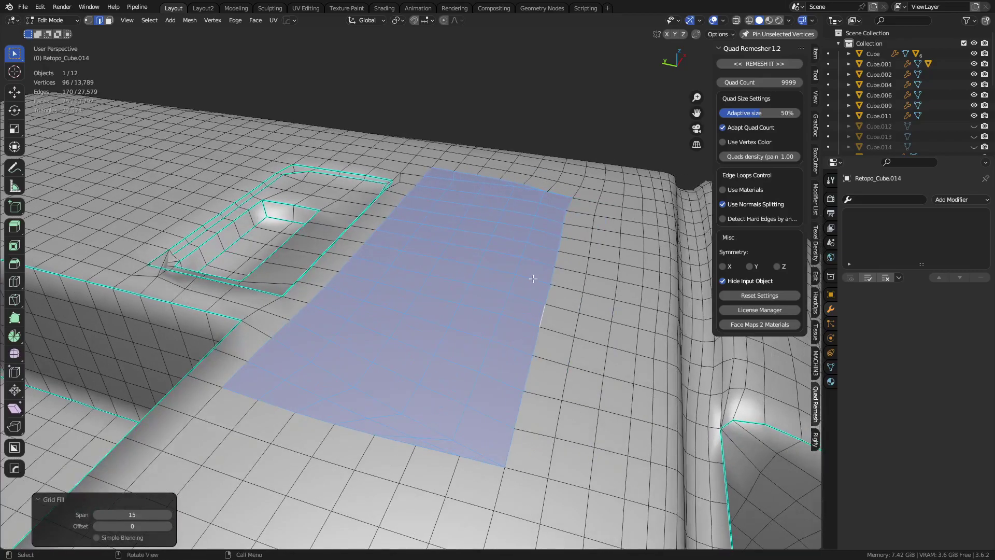
pyautogui.moveTo(475, 350); pyautogui.dragTo(425, 267, button='middle')
# Select the lengthwise edge row of the filled patch nearest the counter recess and straighten it with MACHIN3 Align Left.
pyautogui.hotkey('alt', 'a')
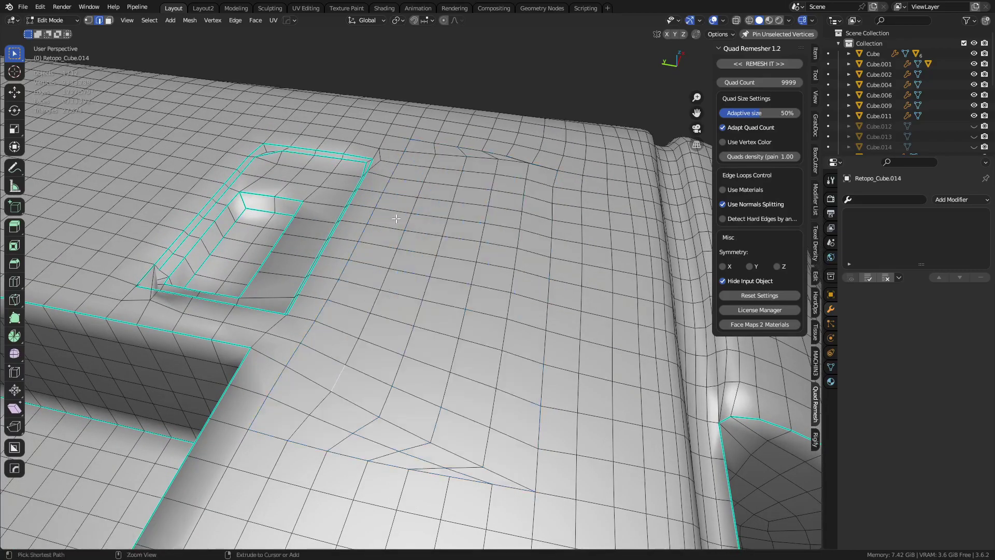
pyautogui.keyDown('ctrl'); pyautogui.click(430, 171); pyautogui.keyUp('ctrl')
pyautogui.moveTo(430, 171); pyautogui.dragTo(507, 245, button='middle')
pyautogui.hotkey('alt', 'a')
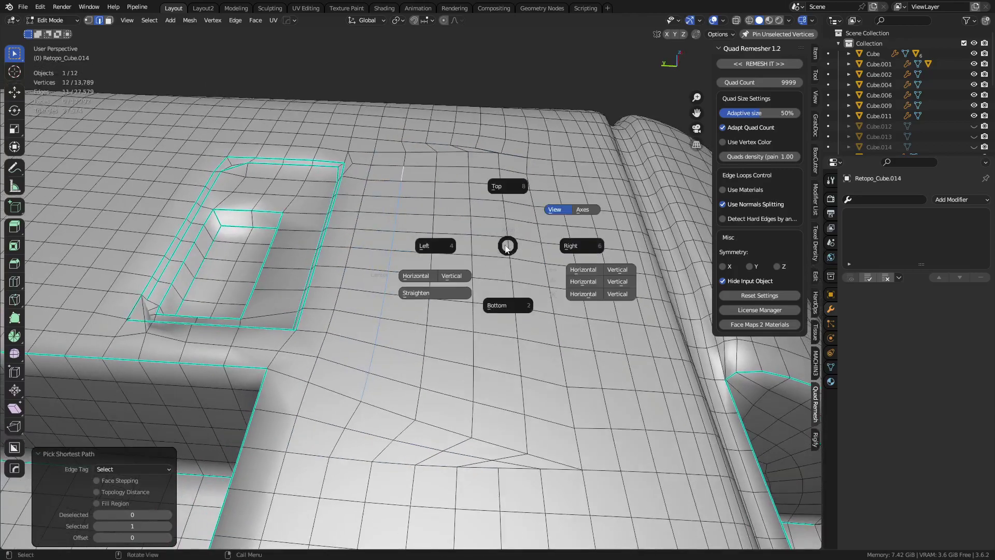
pyautogui.click(454, 242)
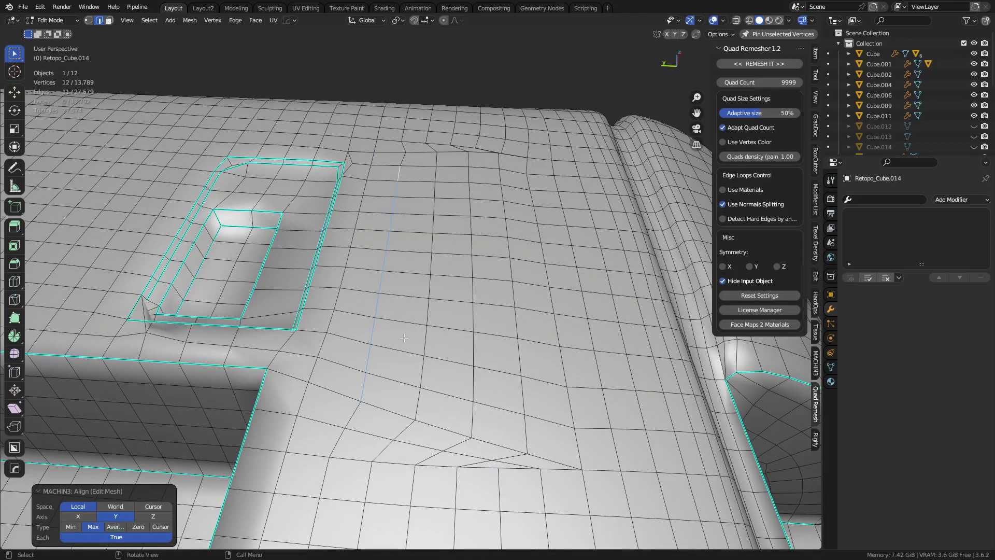
# Look up the Surface Slide tool among the HardOps quick favorites.
pyautogui.click(422, 409)
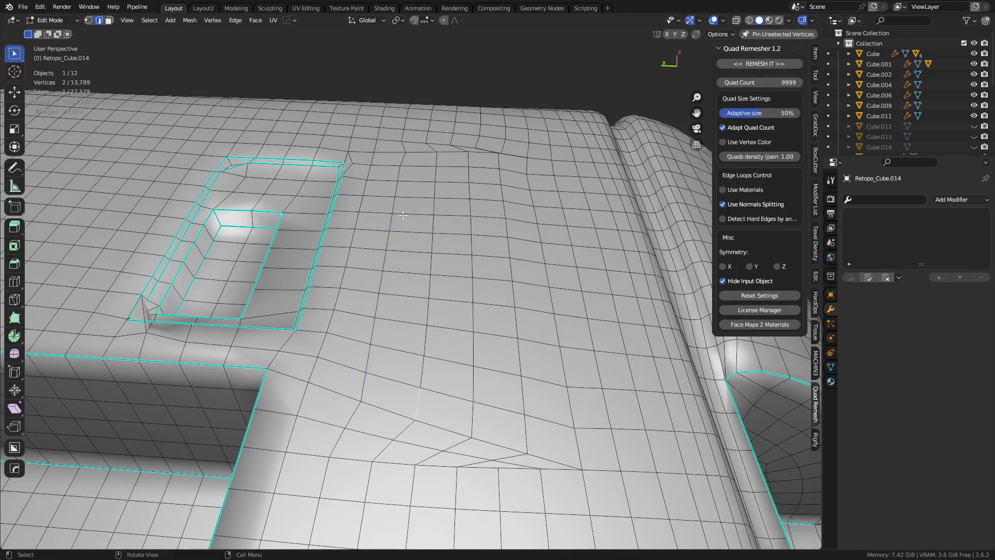
pyautogui.moveTo(482, 295); pyautogui.dragTo(454, 274, button='middle')
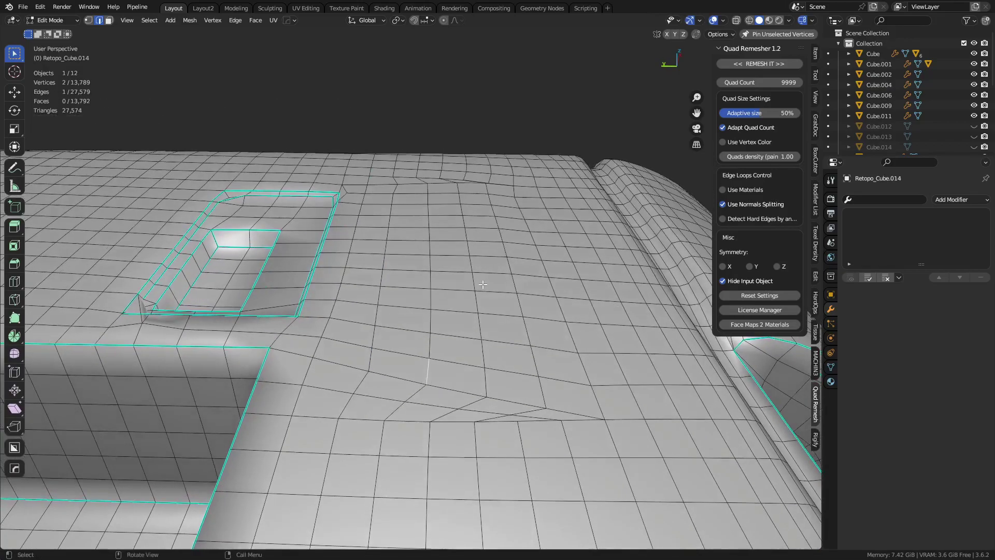
pyautogui.press('q')
pyautogui.moveTo(463, 485)
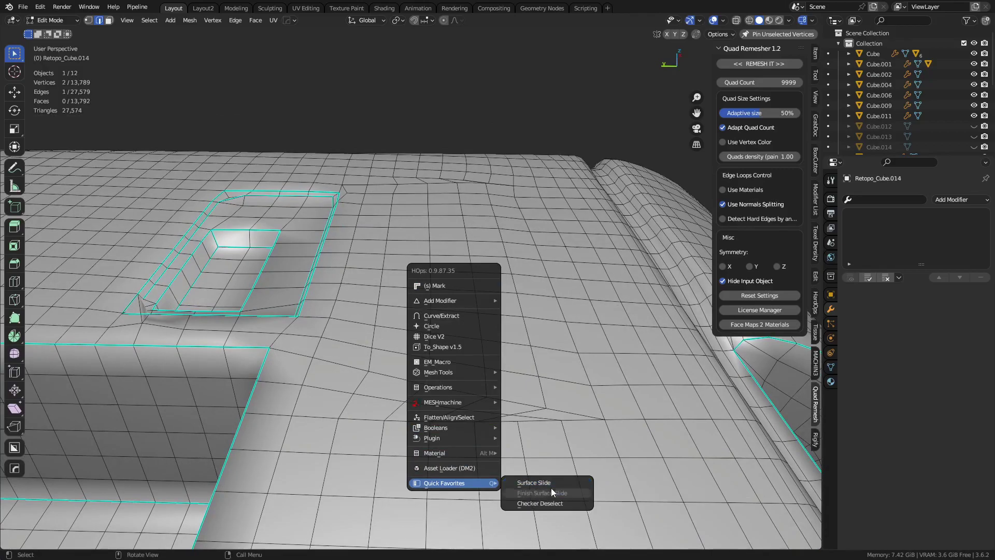
pyautogui.click(546, 483)
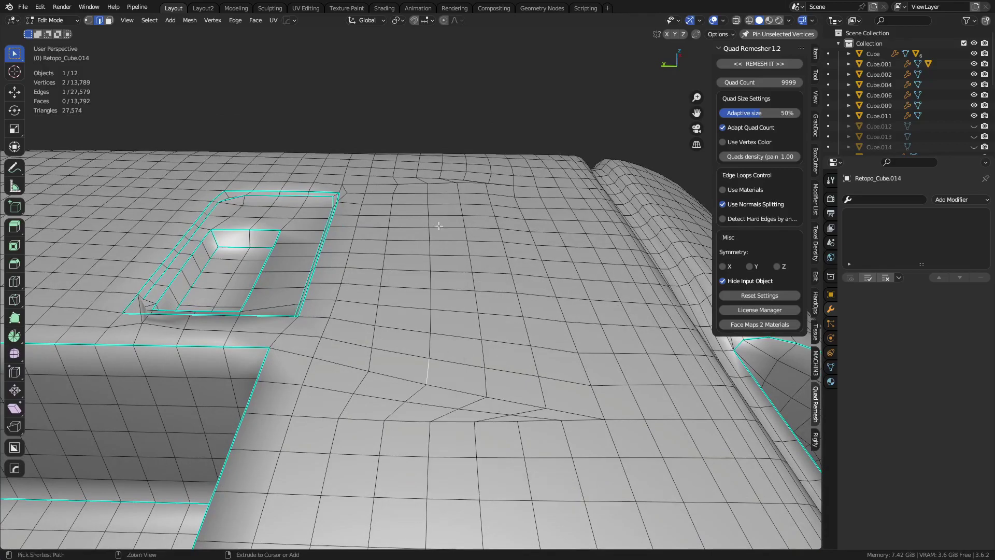
# Select four lengthwise edge rows across the filled patch and straighten each one along local Y with MACHIN3 Align Left.
pyautogui.keyDown('ctrl'); pyautogui.click(428, 190); pyautogui.keyUp('ctrl')
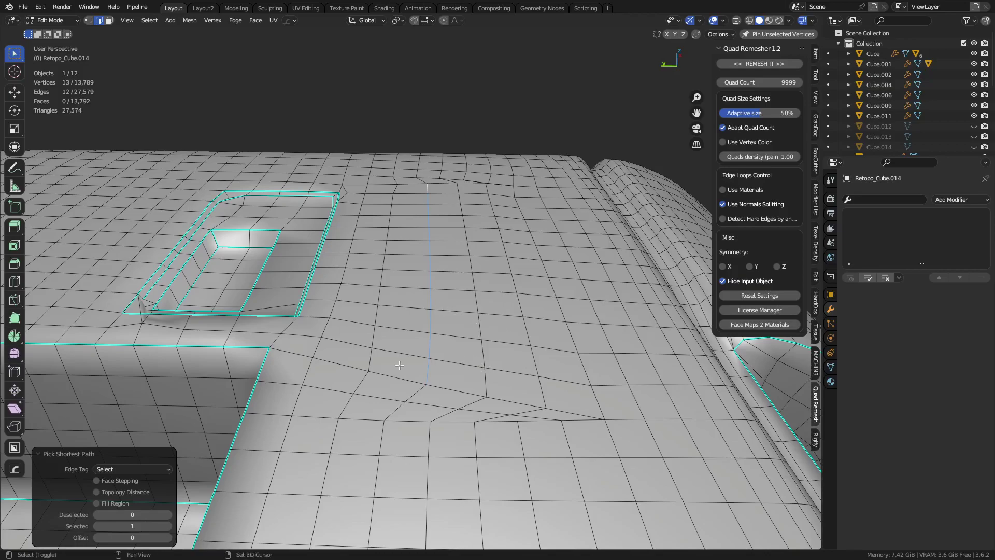
pyautogui.keyDown('shift'); pyautogui.click(373, 368); pyautogui.keyUp('shift')
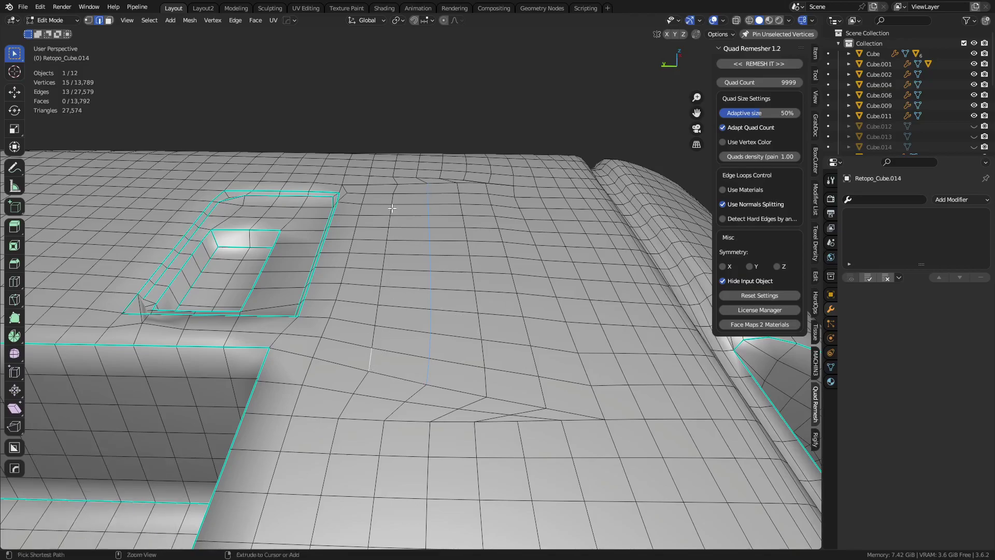
pyautogui.keyDown('ctrl'); pyautogui.click(395, 189); pyautogui.keyUp('ctrl')
pyautogui.keyDown('shift'); pyautogui.click(454, 201); pyautogui.keyUp('shift')
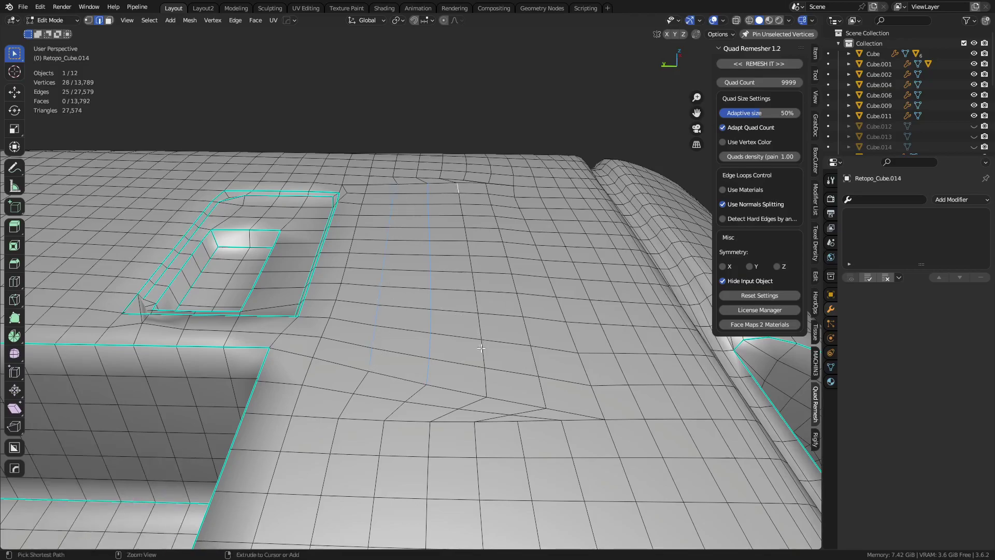
pyautogui.keyDown('ctrl'); pyautogui.click(486, 385); pyautogui.keyUp('ctrl')
pyautogui.keyDown('shift'); pyautogui.click(541, 384); pyautogui.keyUp('shift')
pyautogui.keyDown('ctrl'); pyautogui.click(489, 190); pyautogui.keyUp('ctrl')
pyautogui.hotkey('alt', 'a')
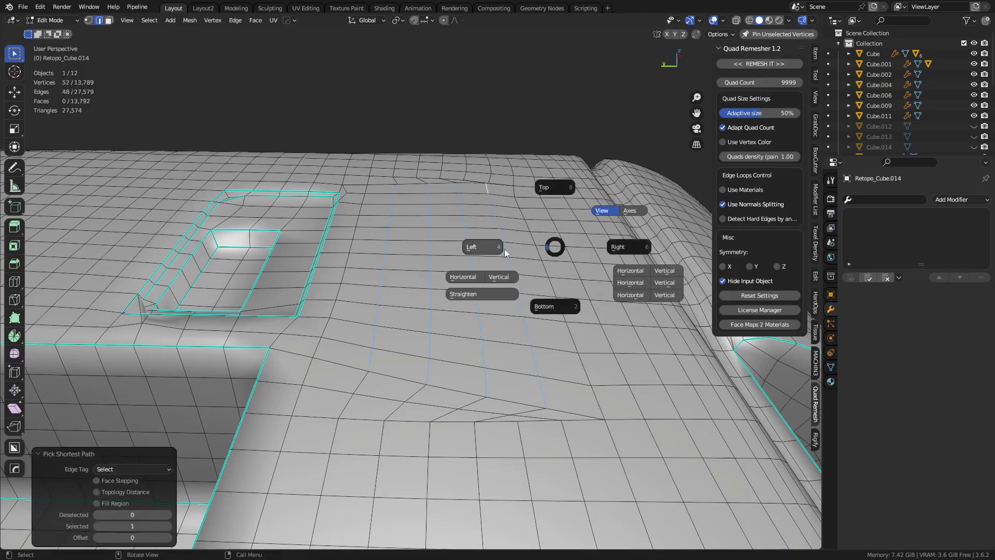
pyautogui.click(495, 248)
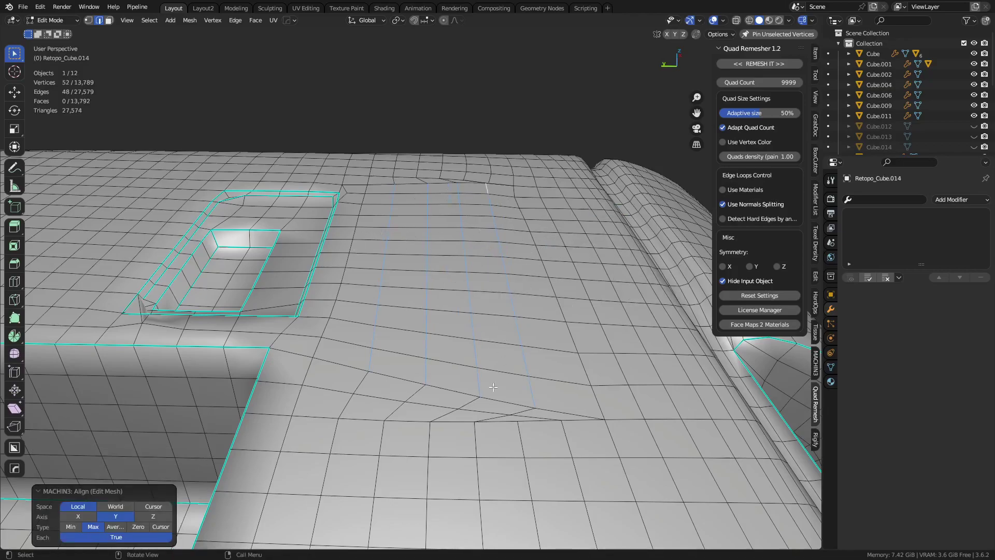
# Select the eleven crosswise edge rows of the filled patch and straighten each one along local X (Max) with MACHIN3 Align.
pyautogui.click(346, 342)
pyautogui.keyDown('ctrl'); pyautogui.click(557, 380); pyautogui.keyUp('ctrl')
pyautogui.keyDown('shift'); pyautogui.click(548, 349); pyautogui.keyUp('shift')
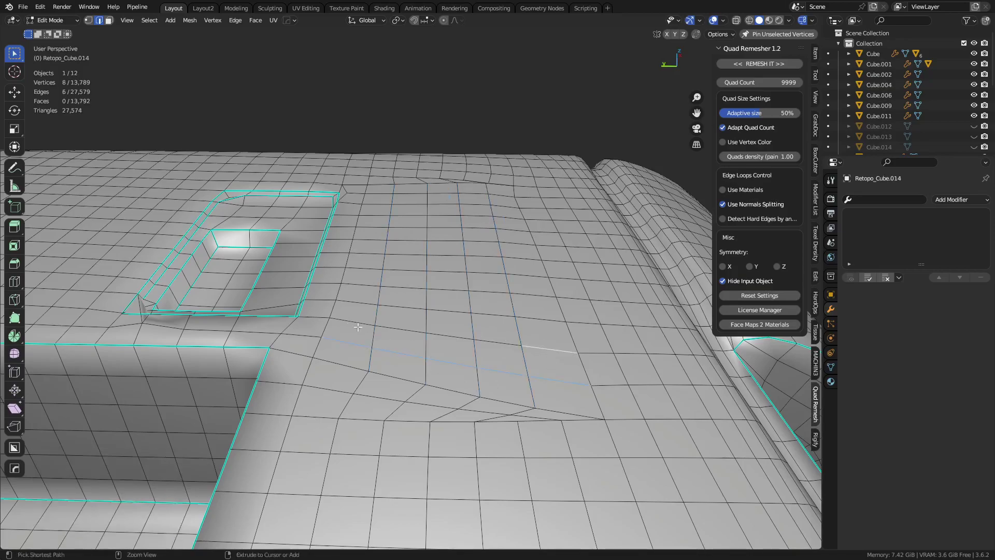
pyautogui.keyDown('ctrl'); pyautogui.click(352, 323); pyautogui.keyUp('ctrl')
pyautogui.keyDown('shift'); pyautogui.click(358, 302); pyautogui.keyUp('shift')
pyautogui.keyDown('ctrl'); pyautogui.click(539, 319); pyautogui.keyUp('ctrl')
pyautogui.keyDown('shift'); pyautogui.click(533, 294); pyautogui.keyUp('shift')
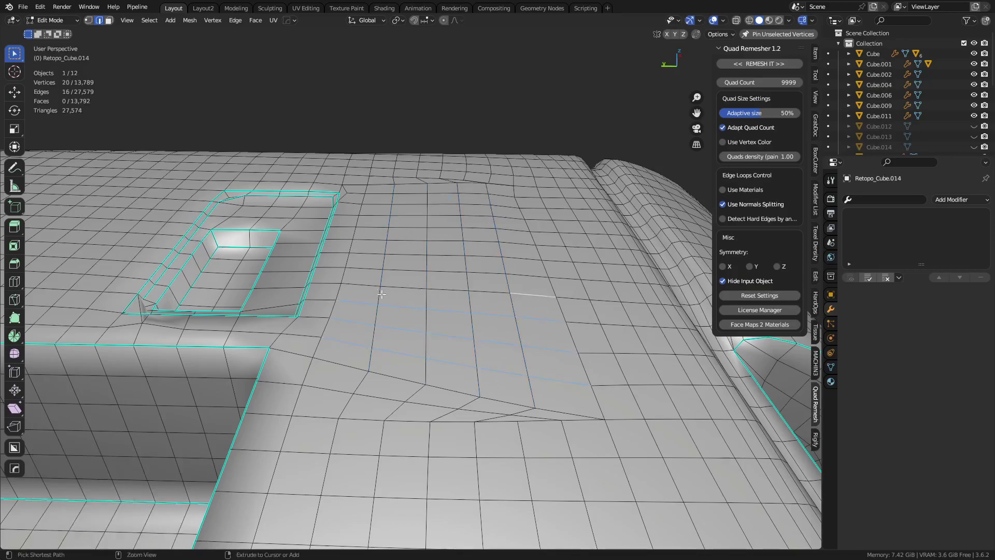
pyautogui.keyDown('ctrl'); pyautogui.click(366, 285); pyautogui.keyUp('ctrl')
pyautogui.keyDown('shift'); pyautogui.click(363, 269); pyautogui.keyUp('shift')
pyautogui.keyDown('ctrl'); pyautogui.keyDown('shift'); pyautogui.click(539, 279); pyautogui.keyUp('shift'); pyautogui.keyUp('ctrl')
pyautogui.keyDown('shift'); pyautogui.click(519, 261); pyautogui.keyUp('shift')
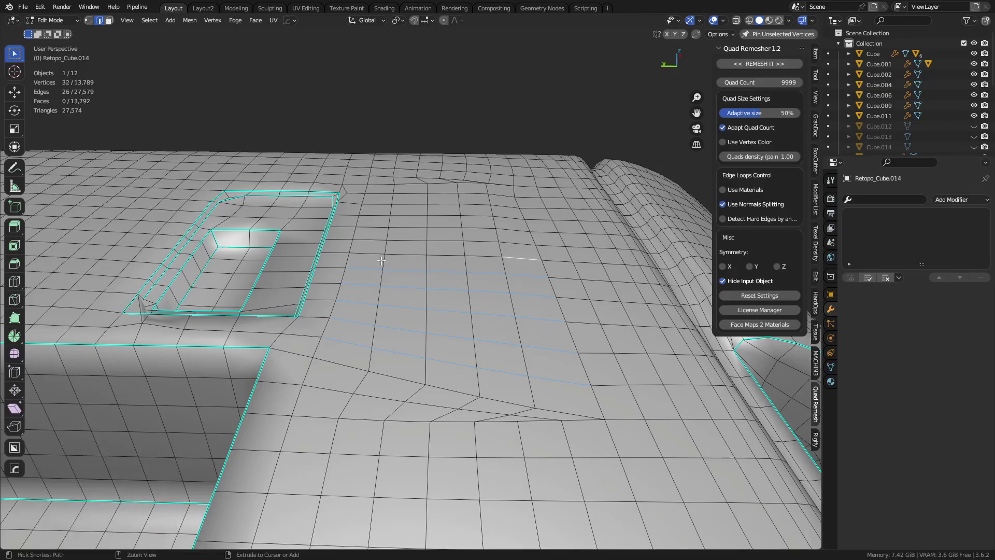
pyautogui.keyDown('ctrl'); pyautogui.keyDown('shift'); pyautogui.click(367, 253); pyautogui.keyUp('shift'); pyautogui.keyUp('ctrl')
pyautogui.keyDown('shift'); pyautogui.click(370, 239); pyautogui.keyUp('shift')
pyautogui.keyDown('ctrl'); pyautogui.keyDown('shift'); pyautogui.click(518, 242); pyautogui.keyUp('shift'); pyautogui.keyUp('ctrl')
pyautogui.keyDown('shift'); pyautogui.click(513, 227); pyautogui.keyUp('shift')
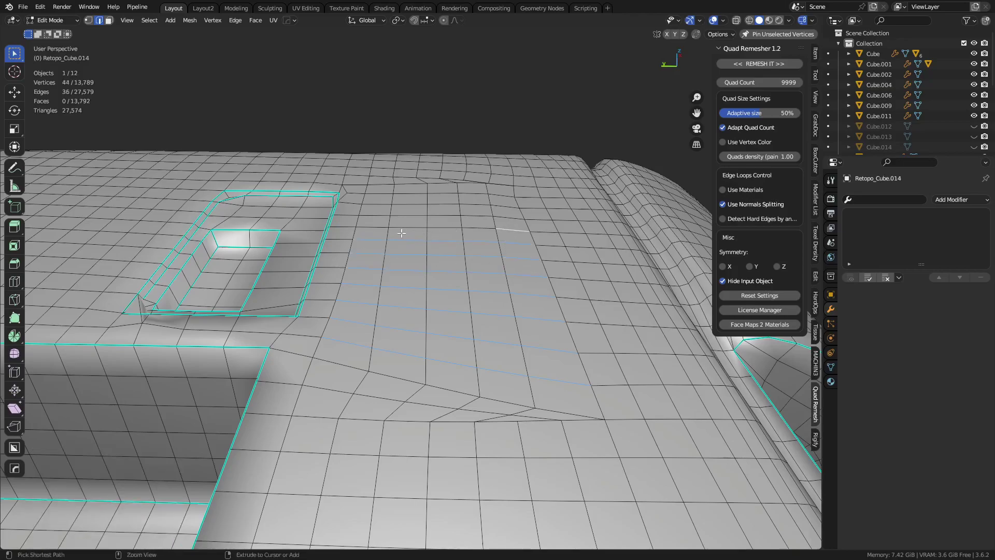
pyautogui.keyDown('ctrl'); pyautogui.keyDown('shift'); pyautogui.click(383, 226); pyautogui.keyUp('shift'); pyautogui.keyUp('ctrl')
pyautogui.keyDown('shift'); pyautogui.click(383, 218); pyautogui.keyUp('shift')
pyautogui.keyDown('ctrl'); pyautogui.keyDown('shift'); pyautogui.click(502, 218); pyautogui.keyUp('shift'); pyautogui.keyUp('ctrl')
pyautogui.keyDown('shift'); pyautogui.click(501, 207); pyautogui.keyUp('shift')
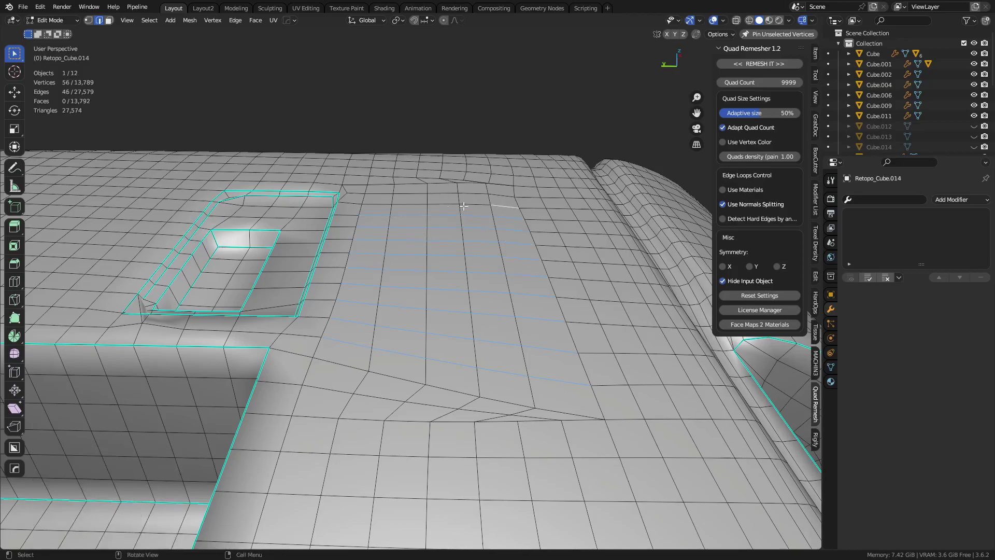
pyautogui.keyDown('ctrl'); pyautogui.keyDown('shift'); pyautogui.click(385, 204); pyautogui.keyUp('shift'); pyautogui.keyUp('ctrl')
pyautogui.keyDown('shift'); pyautogui.click(381, 196); pyautogui.keyUp('shift')
pyautogui.keyDown('ctrl'); pyautogui.keyDown('shift'); pyautogui.click(500, 196); pyautogui.keyUp('shift'); pyautogui.keyUp('ctrl')
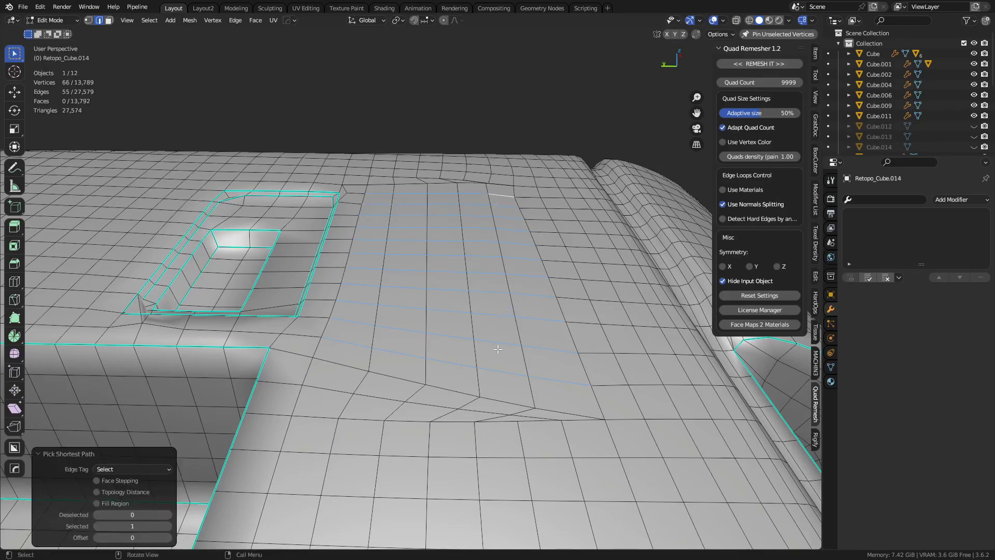
pyautogui.moveTo(497, 350); pyautogui.dragTo(502, 409, button='middle')
pyautogui.hotkey('alt', 'a')
pyautogui.click(499, 365)
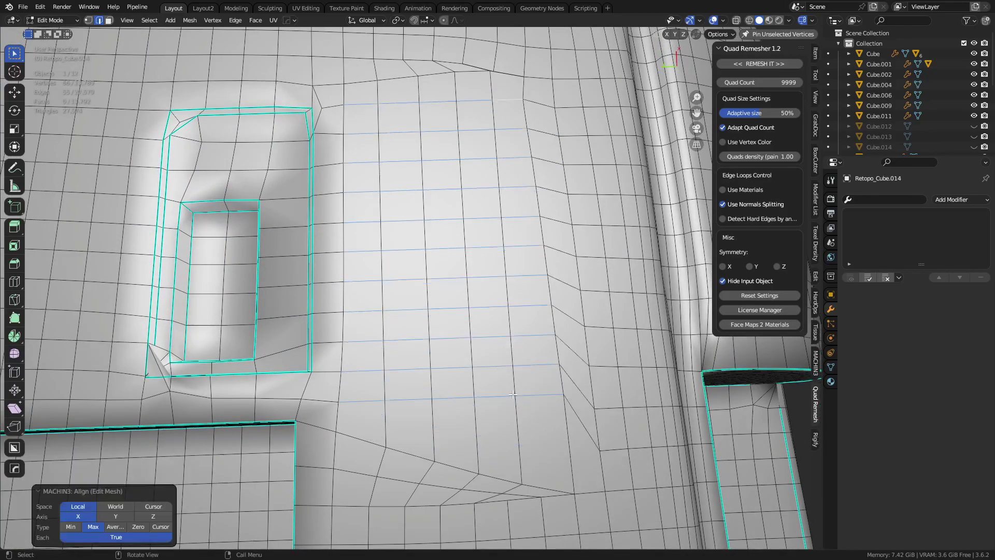
# Select a three-face-wide rectangular block in the straightened grid and inset it by about 0.011 m.
pyautogui.press('3')
pyautogui.click(407, 384)
pyautogui.keyDown('ctrl'); pyautogui.keyDown('shift'); pyautogui.click(474, 115); pyautogui.keyUp('shift'); pyautogui.keyUp('ctrl')
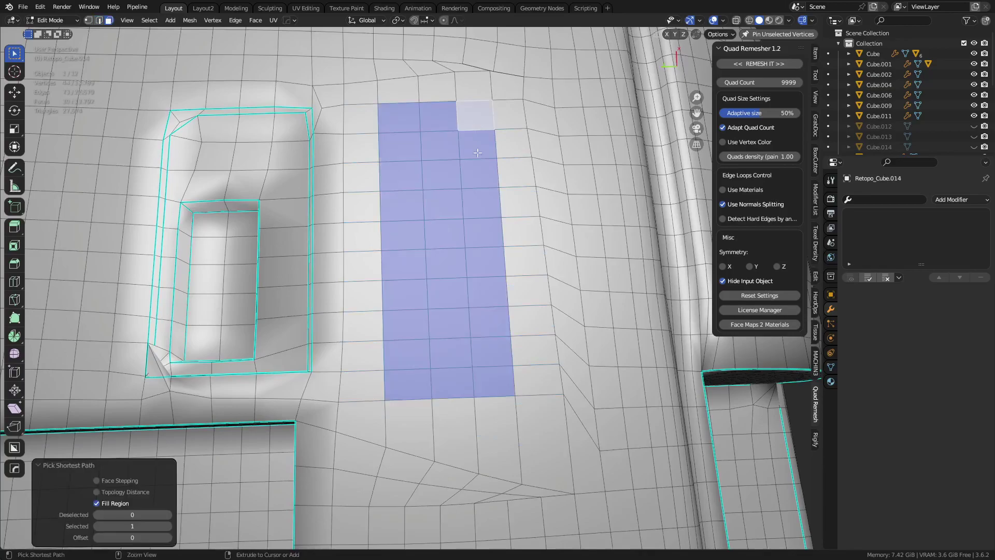
pyautogui.moveTo(575, 404); pyautogui.dragTo(585, 375, button='middle')
pyautogui.press('i')
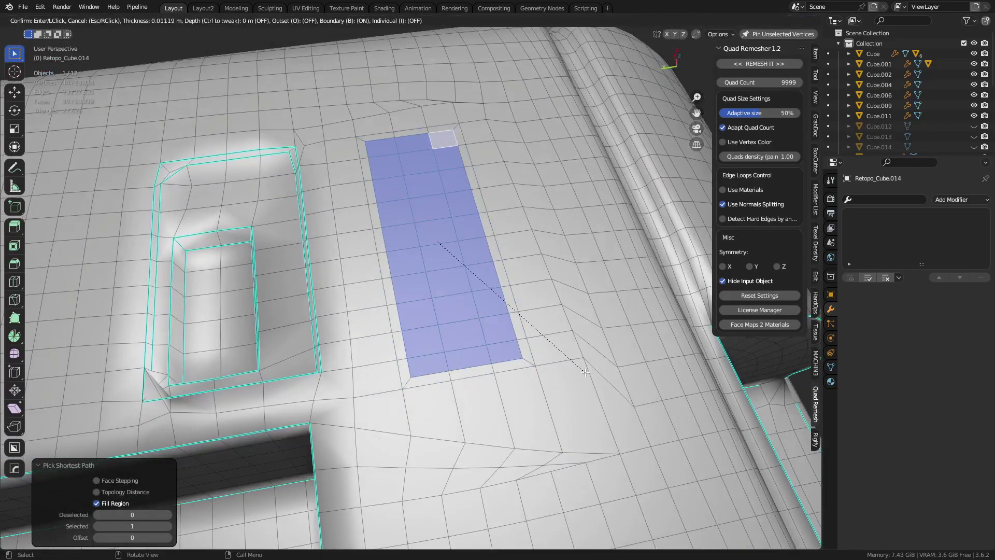
pyautogui.click(585, 372)
# Sink the inset block about 0.007 m into the body with a second inset and return to Object Mode.
pyautogui.press('i')
pyautogui.press('ctrl')
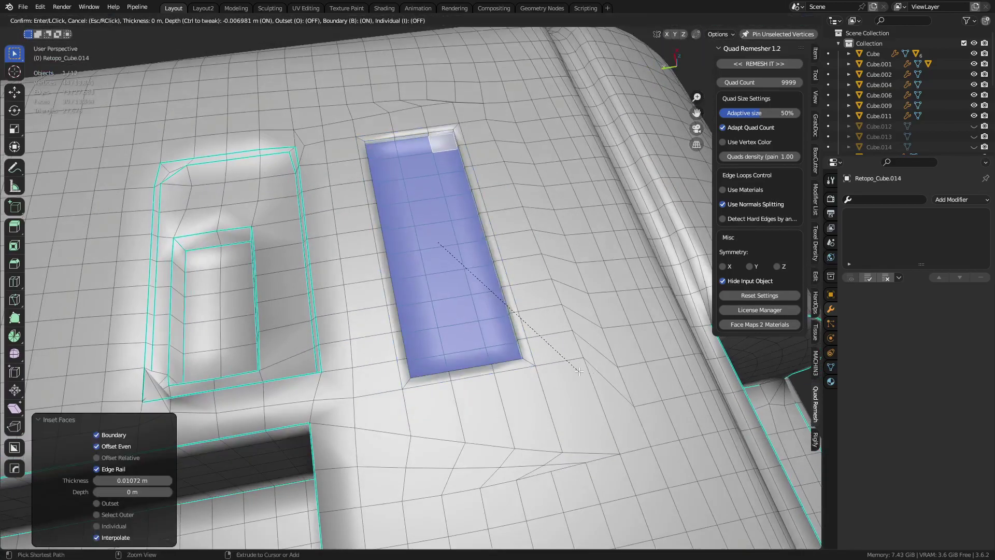
pyautogui.click(576, 371)
pyautogui.press('Tab')
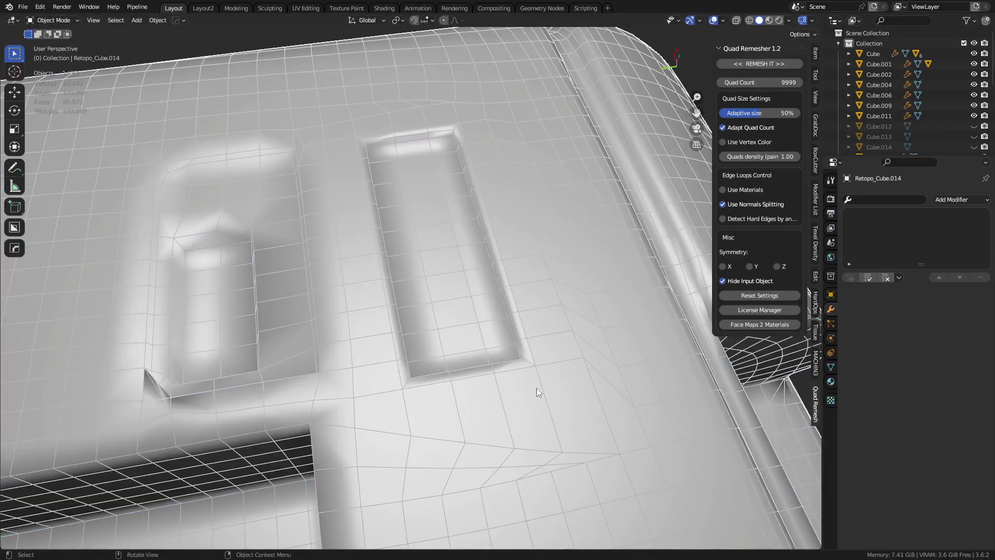
# Add a level 2 Subdivision modifier to the remeshed body and check the counter recess up close.
pyautogui.hotkey('ctrl', '2')
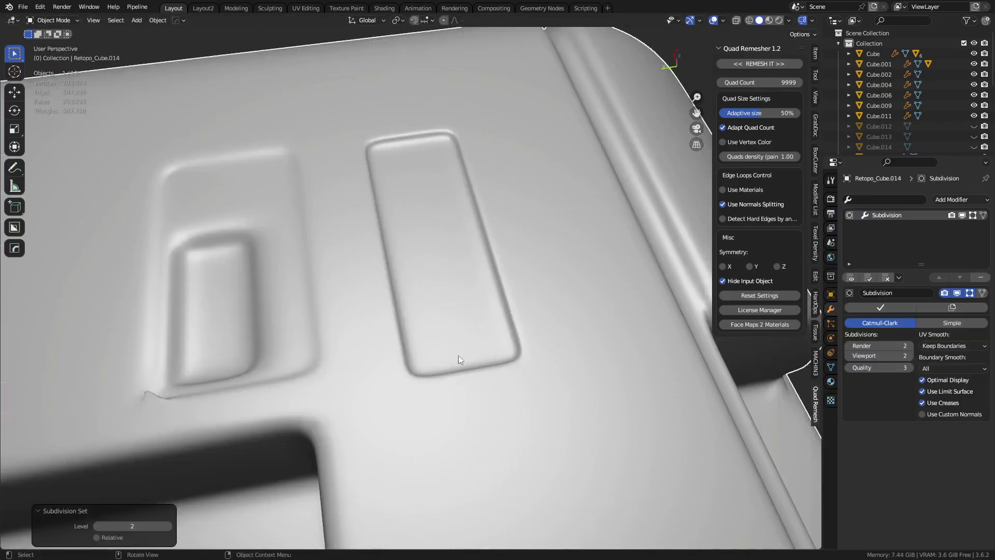
pyautogui.keyDown('alt'); pyautogui.middleClick(206, 264); pyautogui.keyUp('alt')
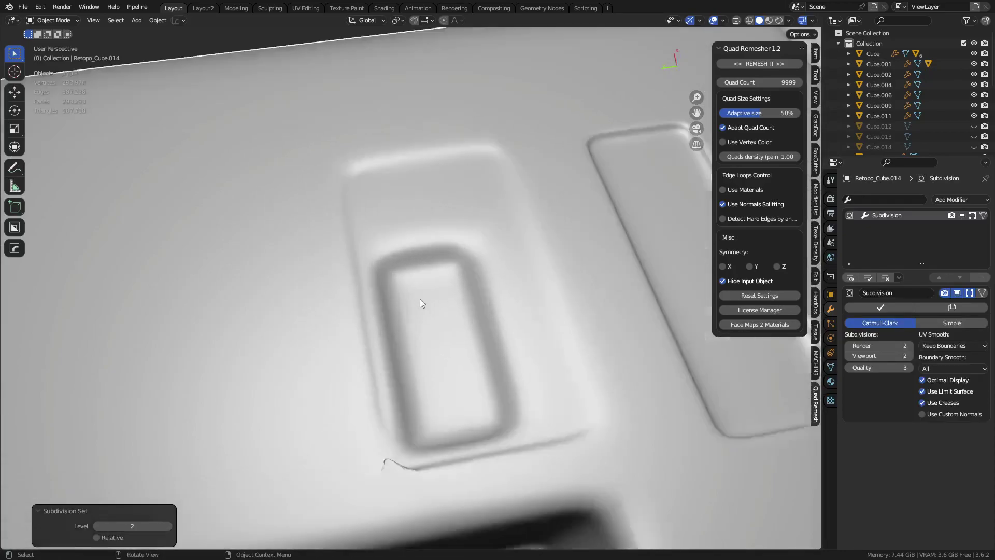
pyautogui.scroll(1, 420, 298)
pyautogui.hotkey('shift', 'z')
pyautogui.hotkey('shift', 'z')
pyautogui.scroll(-5, 403, 291)
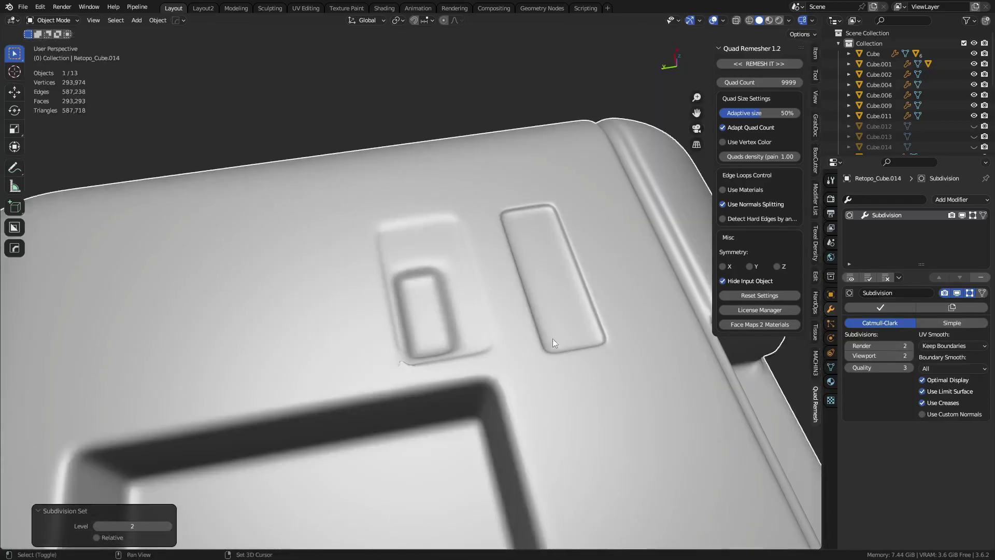
# Examine the subdivided body's shading and wireframe around the rebuilt recess and along the groove beside the rounded side.
pyautogui.keyDown('shift'); pyautogui.moveTo(552, 337); pyautogui.dragTo(456, 339, button='middle'); pyautogui.keyUp('shift')
pyautogui.moveTo(456, 338); pyautogui.dragTo(411, 339, button='middle')
pyautogui.hotkey('shift', 'z')
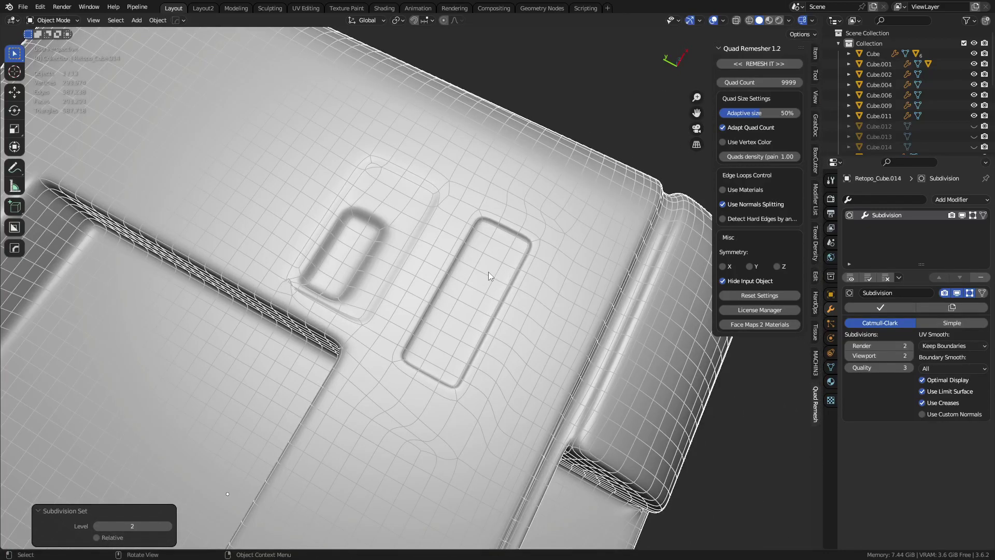
pyautogui.hotkey('shift', 'z')
pyautogui.scroll(-4, 478, 312)
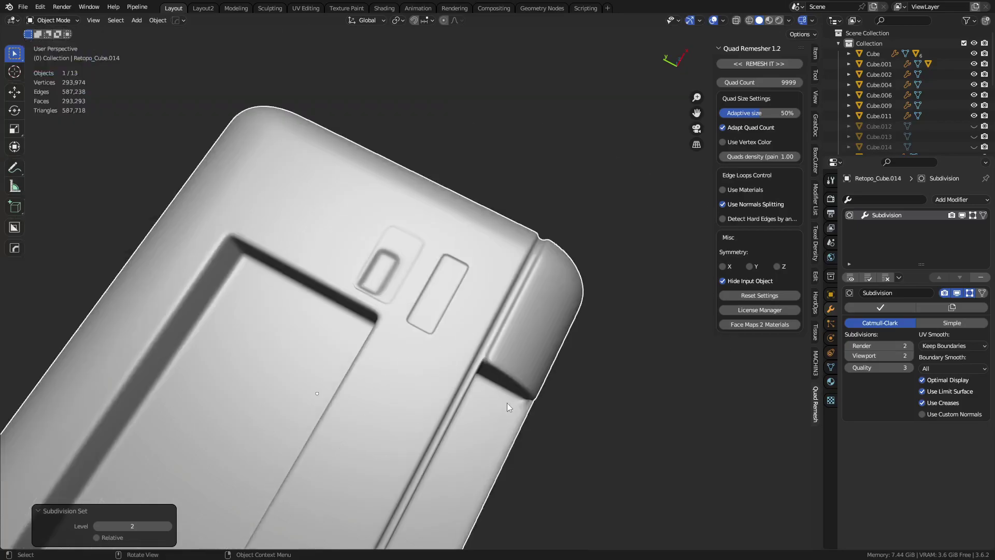
pyautogui.moveTo(507, 403); pyautogui.dragTo(487, 314, button='middle')
pyautogui.scroll(3, 487, 314)
pyautogui.moveTo(468, 367); pyautogui.dragTo(445, 170, button='middle')
pyautogui.scroll(4, 478, 362)
pyautogui.hotkey('shift', 'z')
pyautogui.scroll(2, 420, 271)
pyautogui.scroll(2, 416, 265)
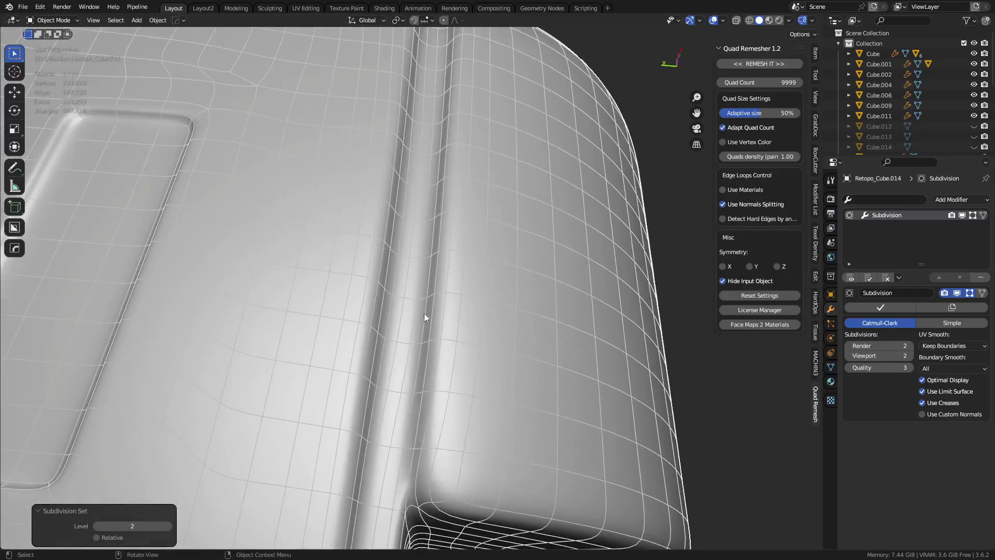
# Compare the subdivided remeshed body with the original cassette player in both shaded and wireframe display.
pyautogui.scroll(-7, 424, 313)
pyautogui.moveTo(434, 267); pyautogui.dragTo(582, 344, button='middle')
pyautogui.keyDown('alt'); pyautogui.middleClick(477, 297); pyautogui.keyUp('alt')
pyautogui.scroll(-5, 654, 387)
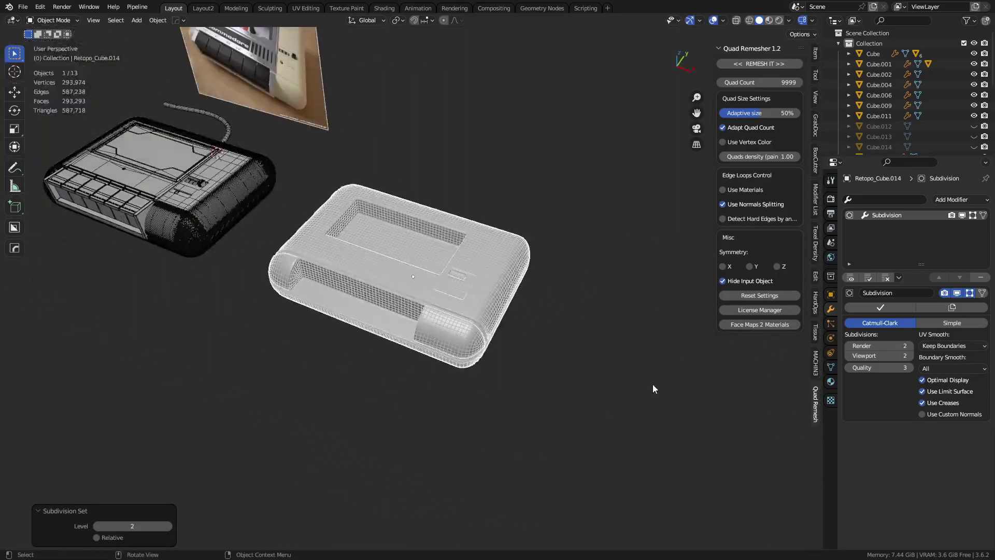
pyautogui.click(591, 354)
pyautogui.hotkey('shift', 'z')
pyautogui.keyDown('shift'); pyautogui.moveTo(295, 287); pyautogui.dragTo(308, 289, button='middle'); pyautogui.keyUp('shift')
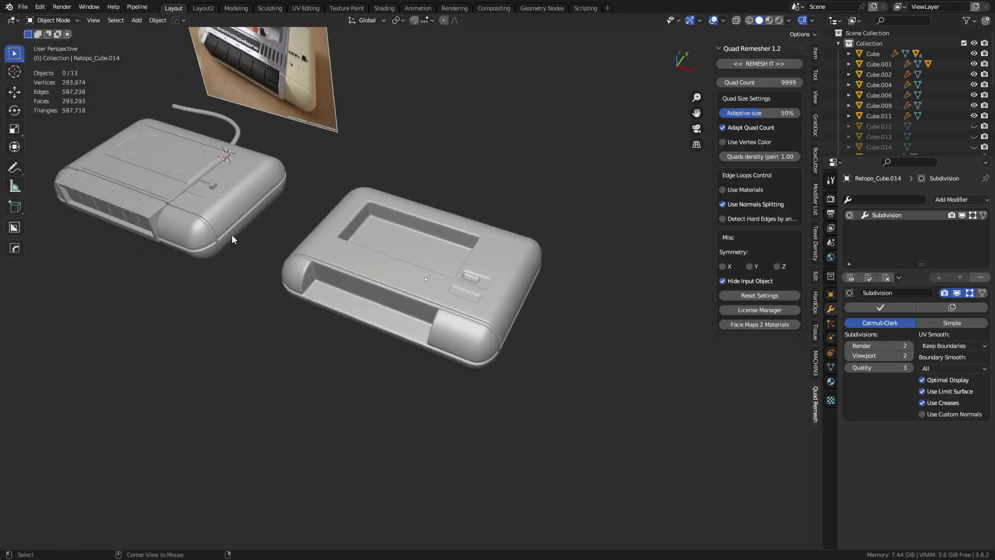
pyautogui.keyDown('alt'); pyautogui.middleClick(232, 234); pyautogui.keyUp('alt')
pyautogui.click(247, 245)
pyautogui.keyDown('shift'); pyautogui.moveTo(409, 313); pyautogui.dragTo(305, 318, button='middle'); pyautogui.keyUp('shift')
pyautogui.moveTo(306, 319); pyautogui.dragTo(529, 287, button='middle')
pyautogui.hotkey('shift', 'z')
pyautogui.click(531, 263)
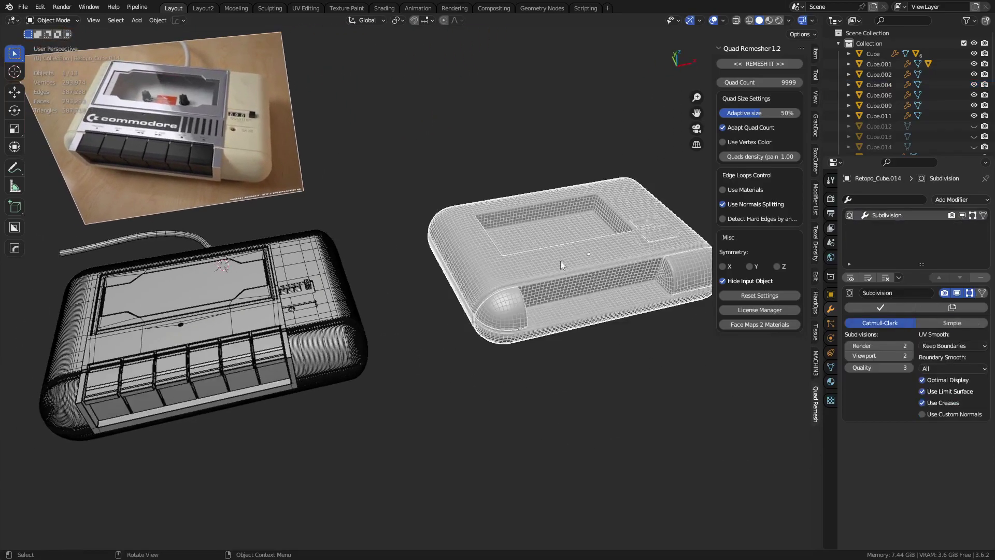
pyautogui.click(608, 343)
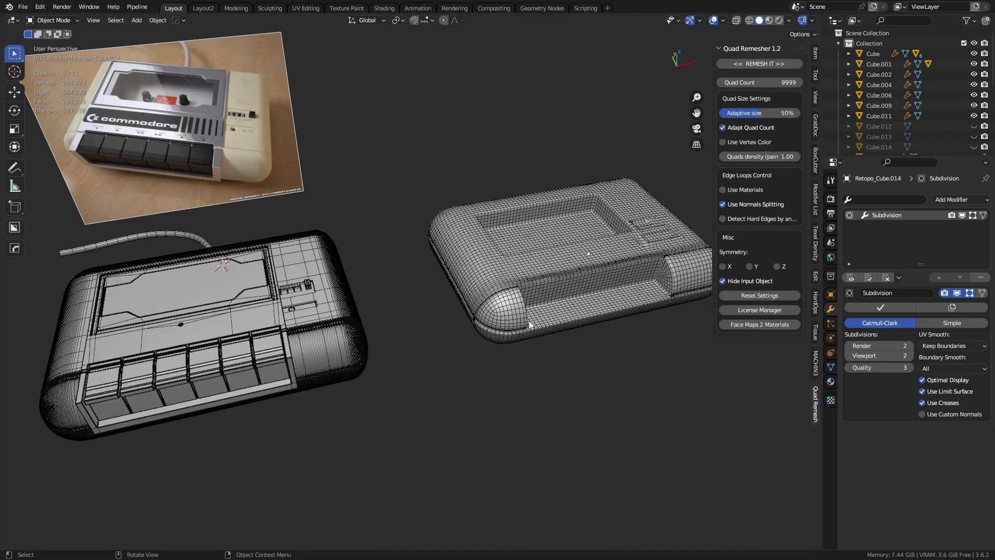
# Duplicate the original's row of piano keys in place and remove the Bevel modifier from the copy.
pyautogui.click(254, 363)
pyautogui.keyDown('ctrl'); pyautogui.moveTo(257, 335); pyautogui.dragTo(415, 342, button='middle'); pyautogui.keyUp('ctrl')
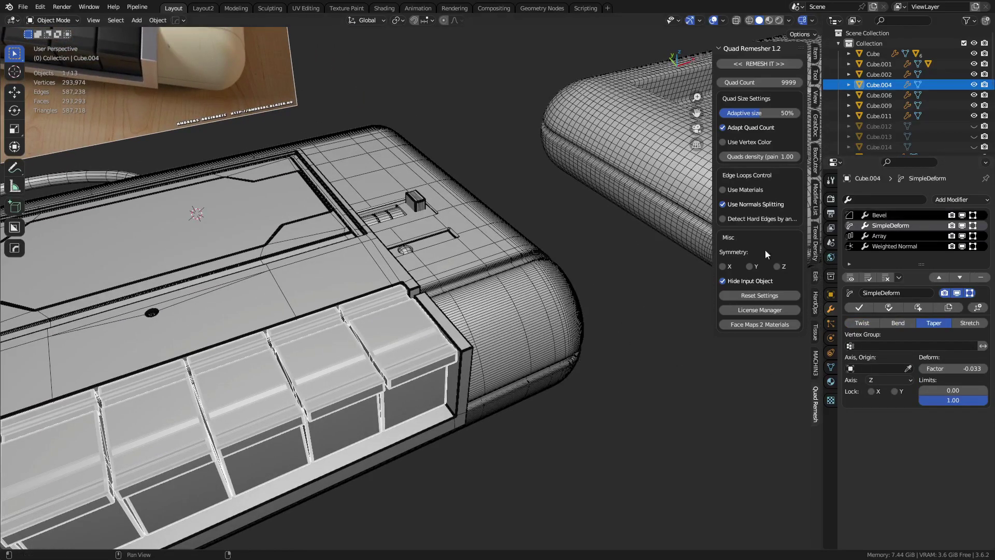
pyautogui.hotkey('shift', 'd')
pyautogui.rightClick(441, 359)
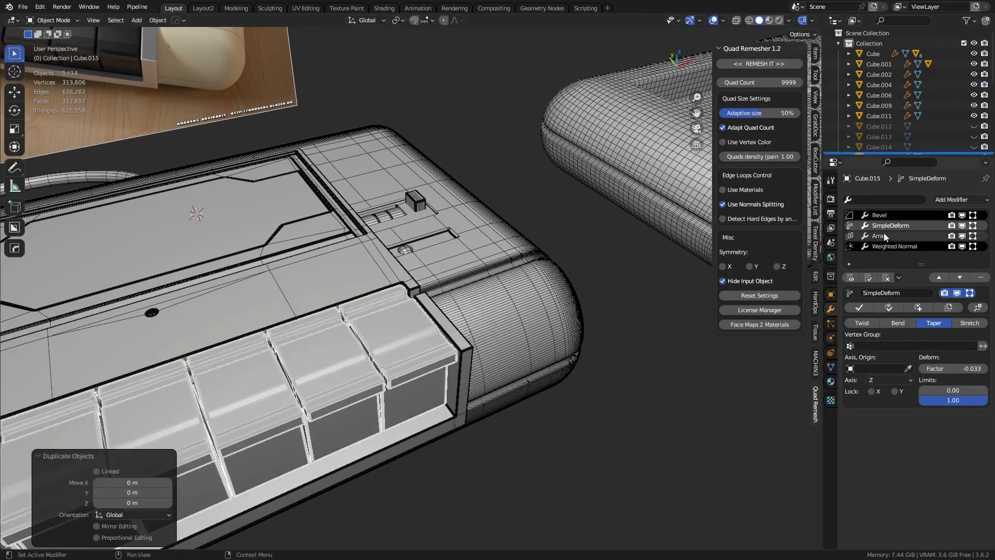
pyautogui.click(881, 215)
pyautogui.click(980, 277)
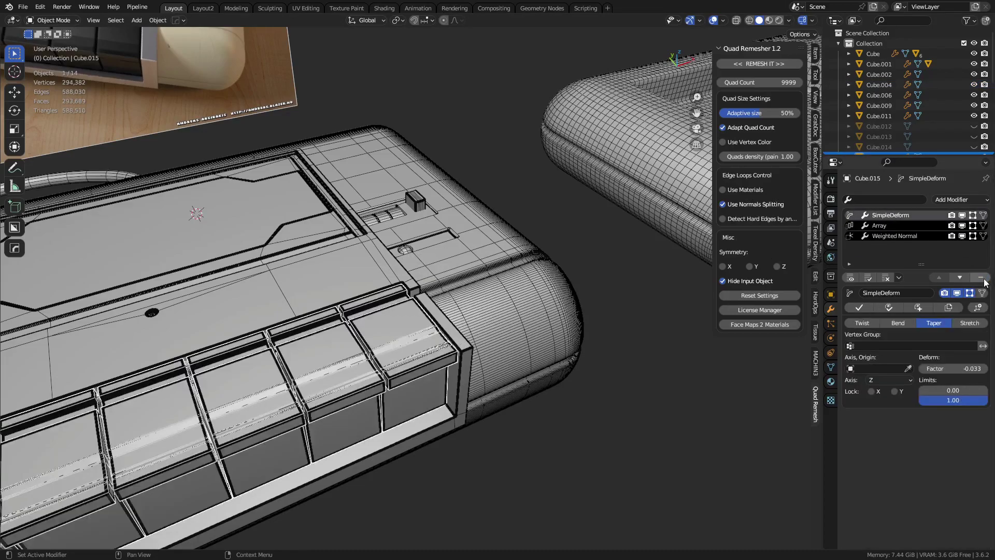
# Convert the duplicated key row to a mesh, baking in its remaining modifiers.
pyautogui.scroll(-6, 403, 389)
pyautogui.rightClick(428, 353)
pyautogui.moveTo(452, 344)
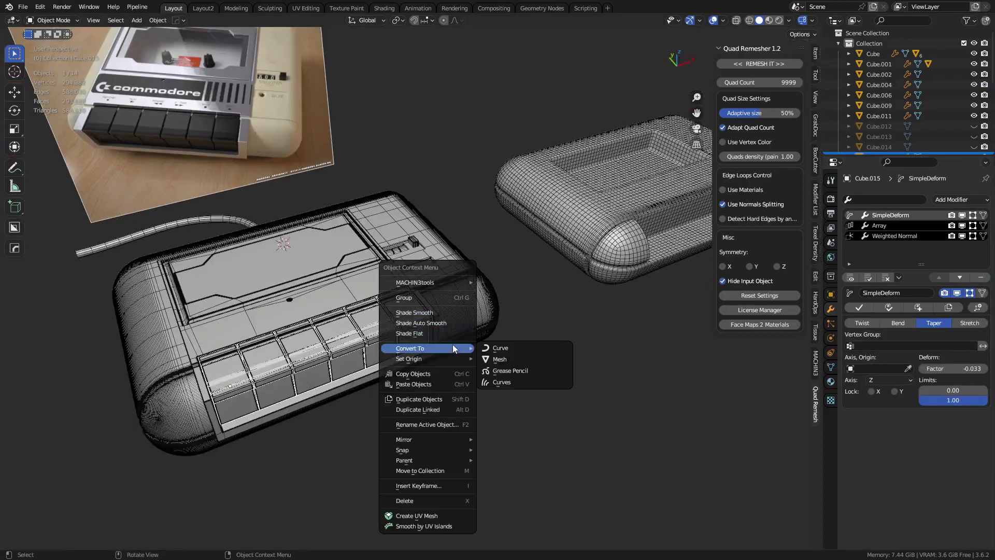
pyautogui.click(502, 365)
# Move the converted key row about 3.76 m along X into the front opening of the remeshed body.
pyautogui.scroll(2, 393, 369)
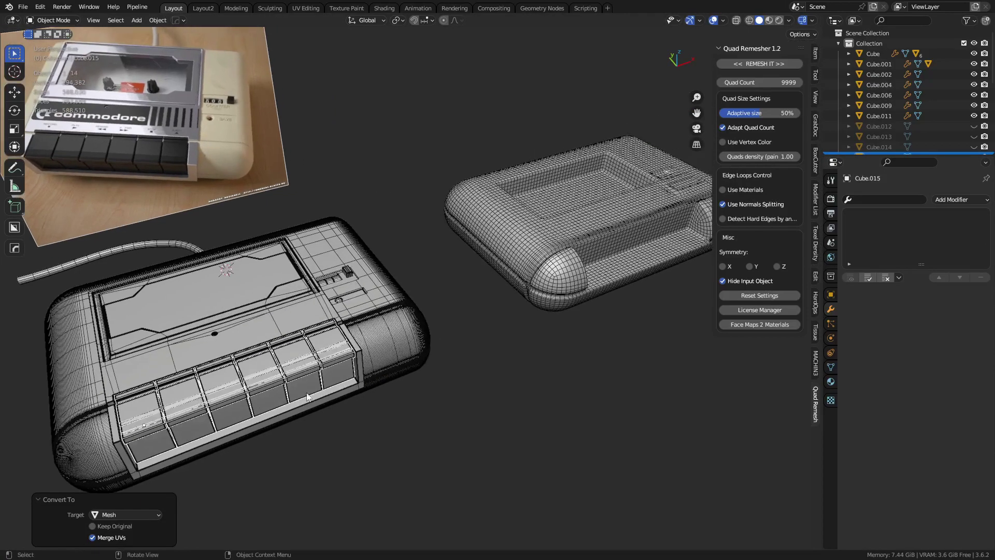
pyautogui.press('g')
pyautogui.press('x')
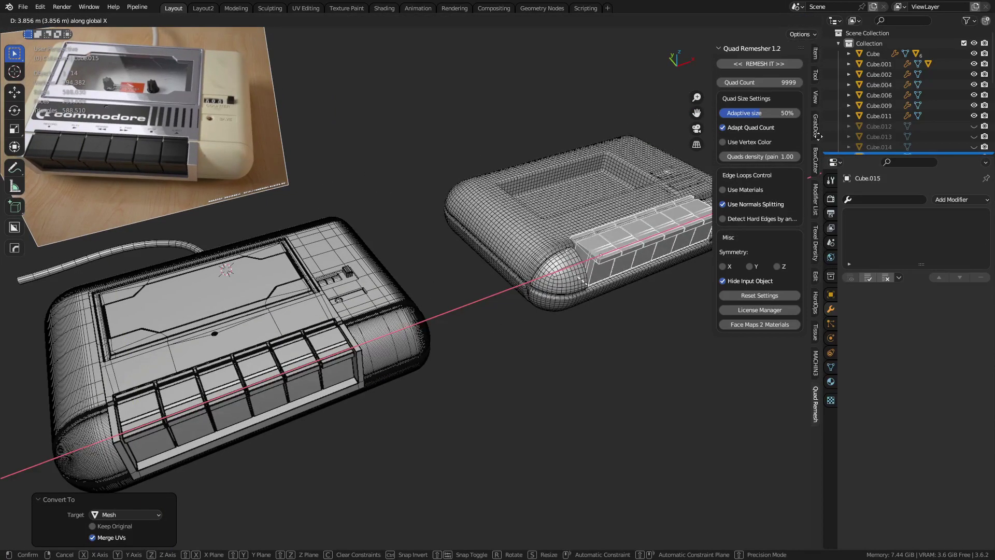
pyautogui.click(626, 248)
pyautogui.scroll(2, 626, 248)
pyautogui.scroll(5, 399, 351)
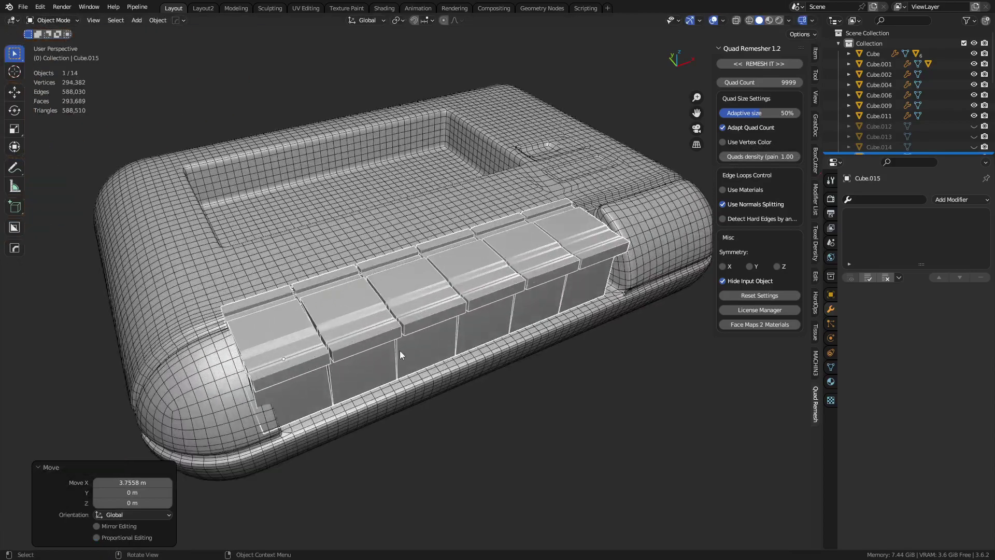
# Shade the copied key row auto smooth at 30° and inspect its edges against the body.
pyautogui.rightClick(427, 320)
pyautogui.click(421, 302)
pyautogui.moveTo(433, 331); pyautogui.dragTo(319, 332, button='middle')
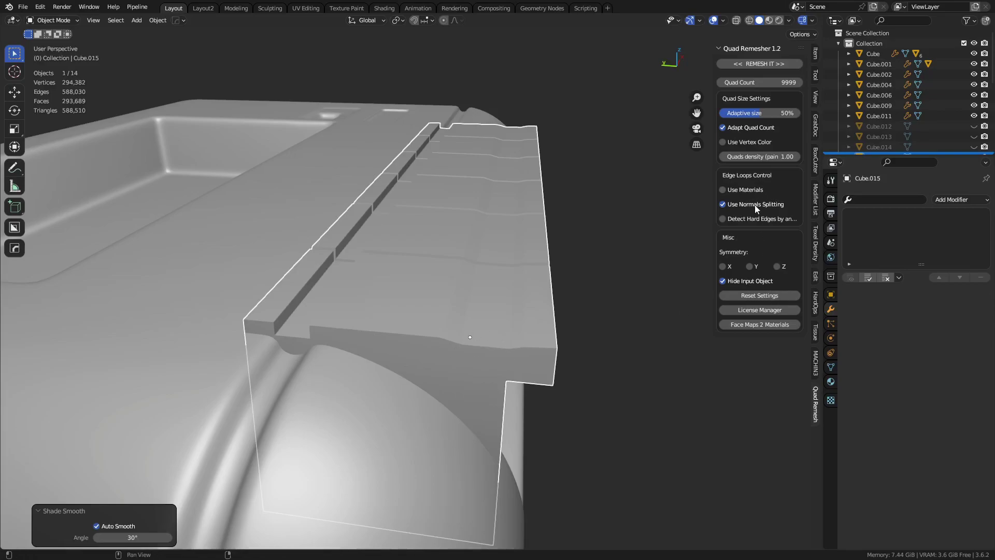
pyautogui.hotkey('shift', 'w')
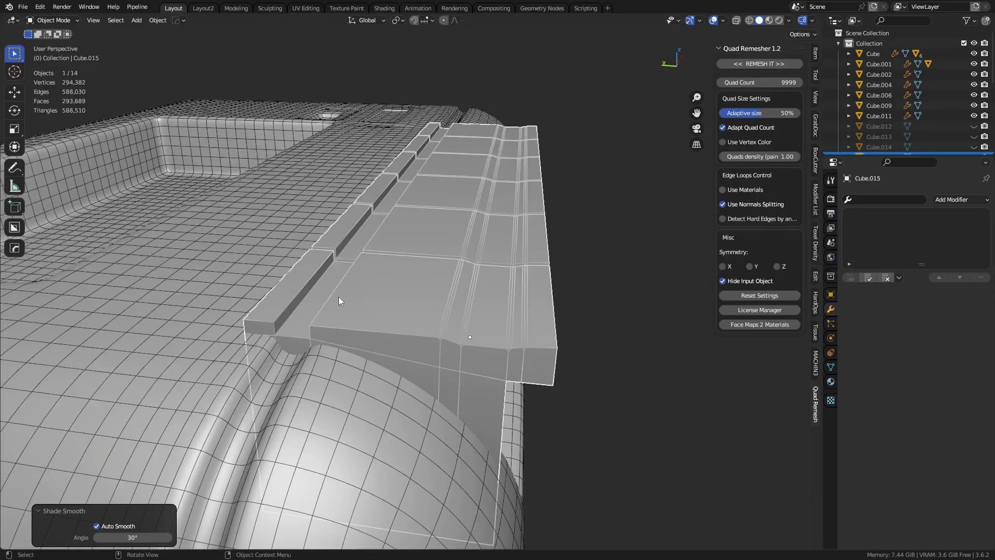
# Shift the copied key row about 0.059 m along X to fit it inside the front opening.
pyautogui.moveTo(434, 319); pyautogui.dragTo(346, 308, button='middle')
pyautogui.press('g')
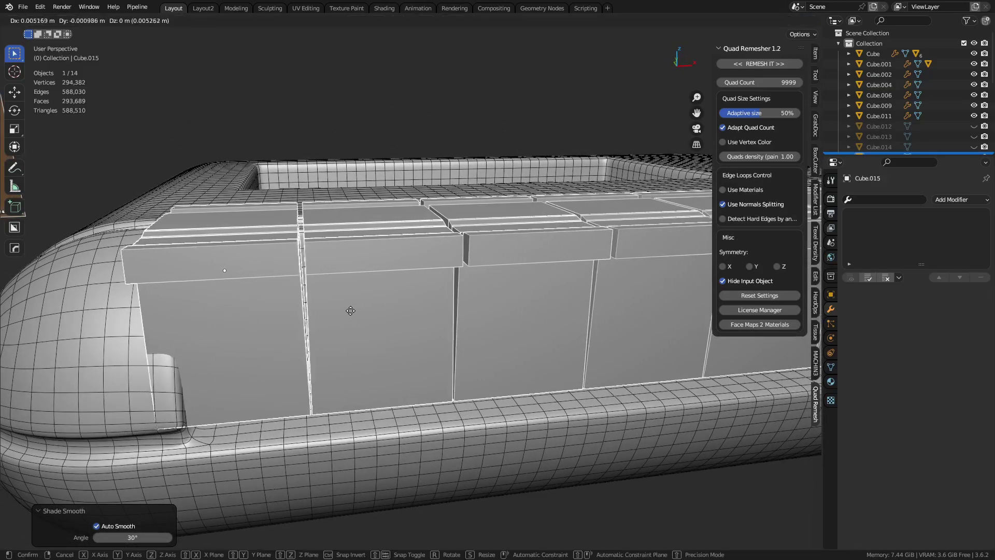
pyautogui.press('x')
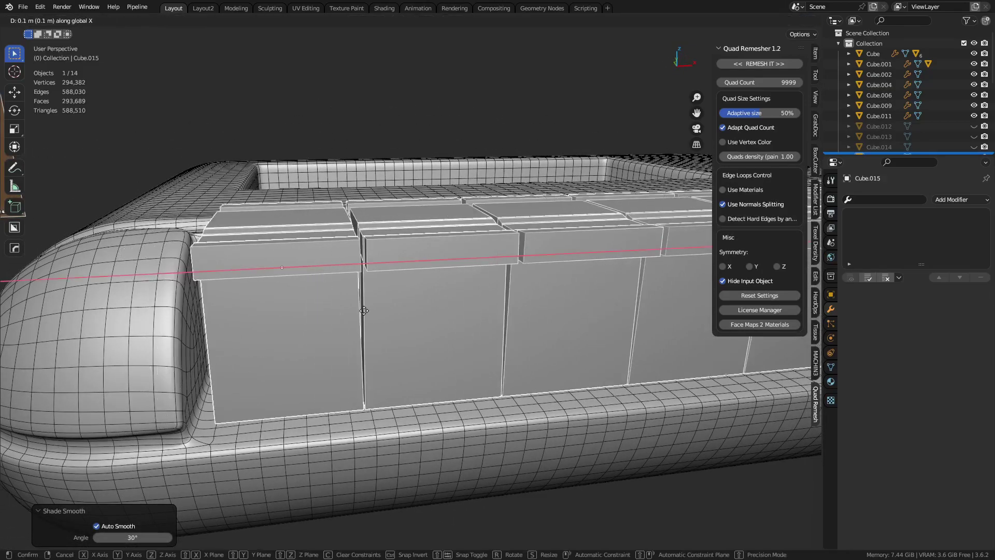
pyautogui.click(384, 316)
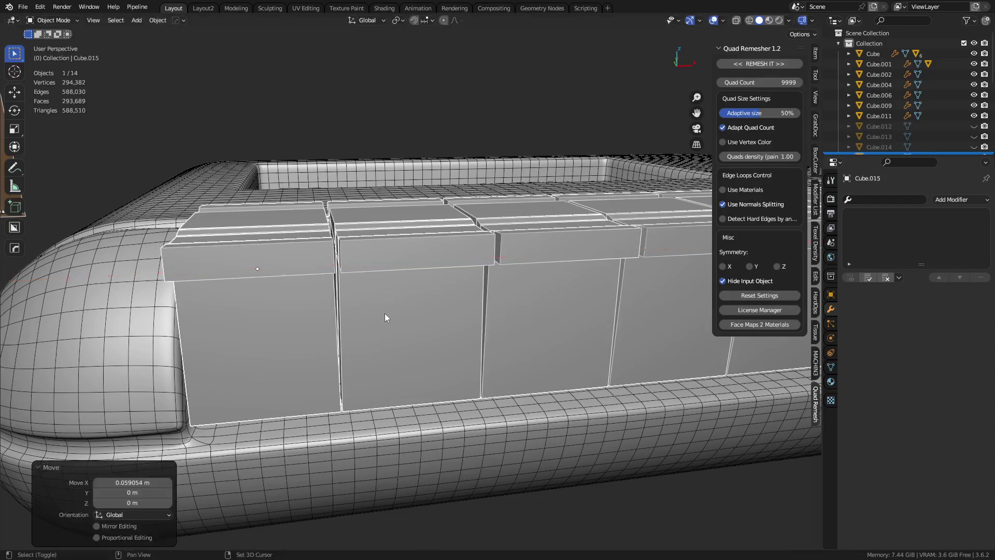
# Run Quad Remesher on the copied key row with a quad count of 9999 and normals splitting enabled.
pyautogui.moveTo(384, 313); pyautogui.dragTo(481, 338, button='middle')
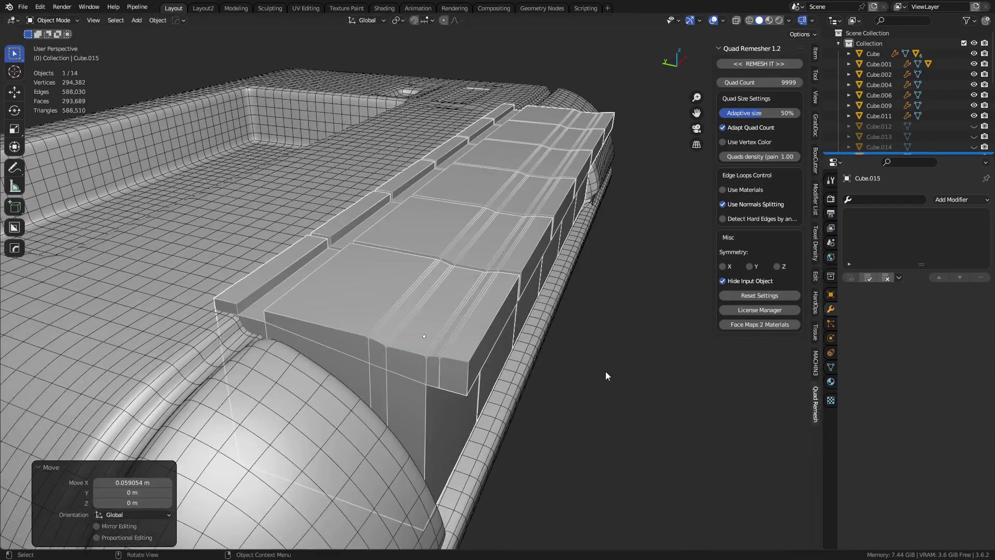
pyautogui.click(605, 371)
pyautogui.hotkey('shift', 'z')
pyautogui.click(476, 335)
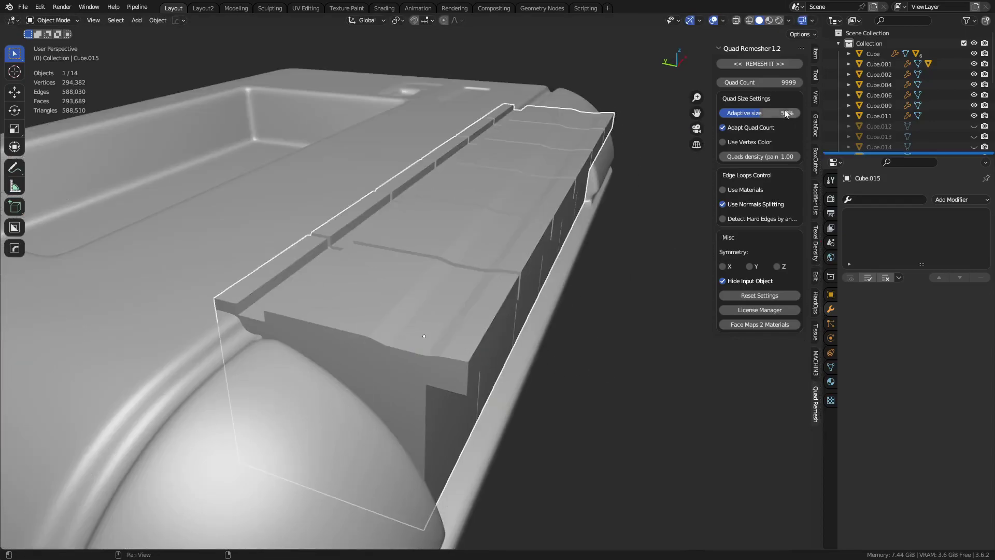
pyautogui.click(771, 64)
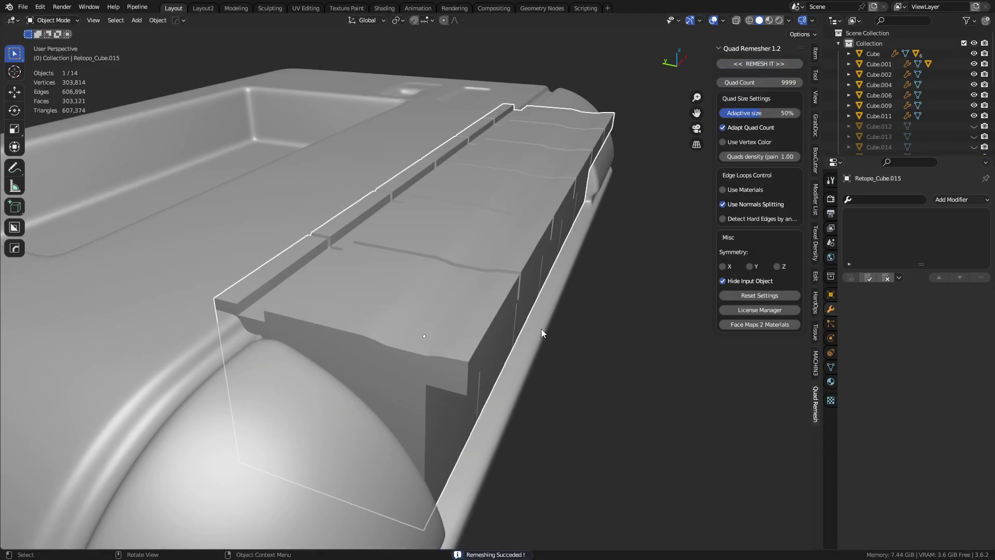
# Add a level 2 Subdivision modifier to the remeshed keys and shade them smooth.
pyautogui.moveTo(539, 326); pyautogui.dragTo(438, 326, button='middle')
pyautogui.hotkey('ctrl', '2')
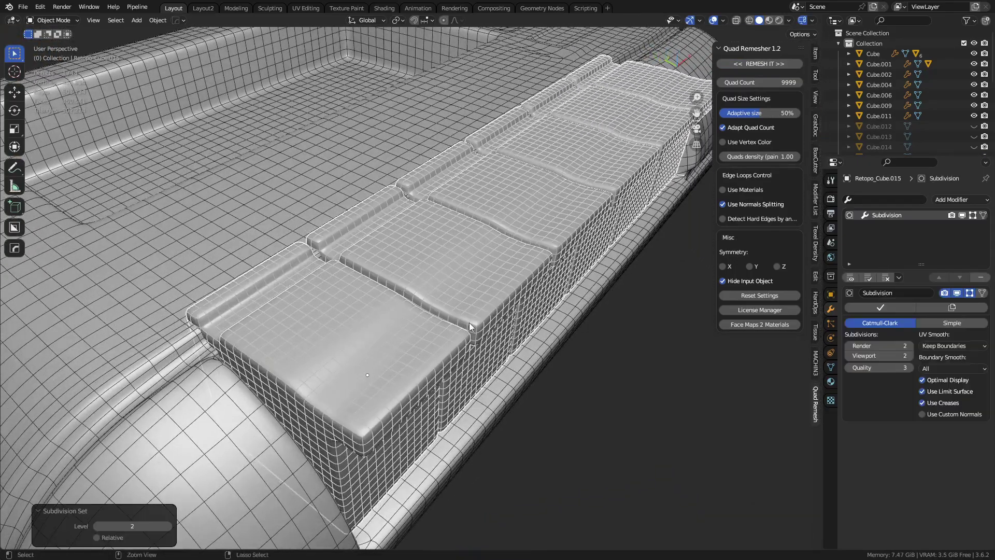
pyautogui.rightClick(469, 321)
pyautogui.click(444, 310)
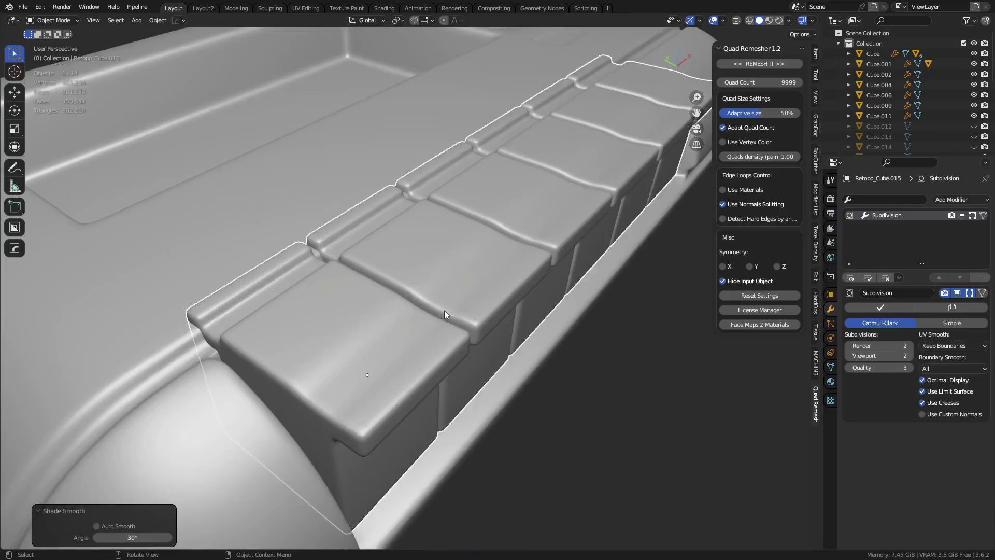
# Examine the remeshed keys on the body from above and compare them with the original player up close.
pyautogui.keyDown('alt'); pyautogui.moveTo(444, 310); pyautogui.dragTo(442, 402, button='middle'); pyautogui.keyUp('alt')
pyautogui.press('a')
pyautogui.press('a')
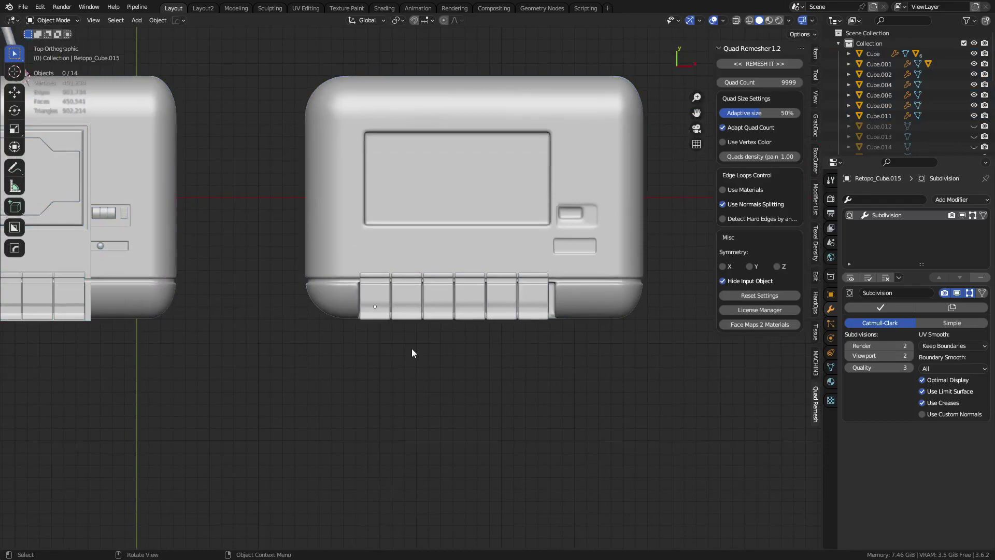
pyautogui.keyDown('shift'); pyautogui.moveTo(147, 293); pyautogui.dragTo(429, 337, button='middle'); pyautogui.keyUp('shift')
pyautogui.click(283, 271)
pyautogui.click(293, 263)
pyautogui.moveTo(293, 262); pyautogui.dragTo(447, 294, button='middle')
pyautogui.scroll(3, 447, 293)
pyautogui.scroll(1, 415, 300)
pyautogui.scroll(-1, 393, 338)
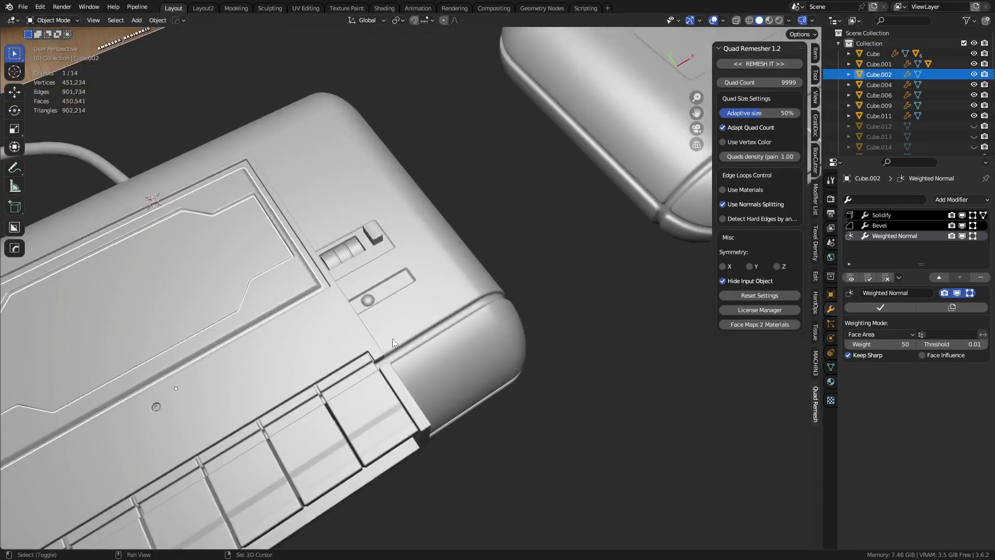
pyautogui.moveTo(393, 338); pyautogui.dragTo(351, 253, button='middle')
pyautogui.scroll(-5, 455, 319)
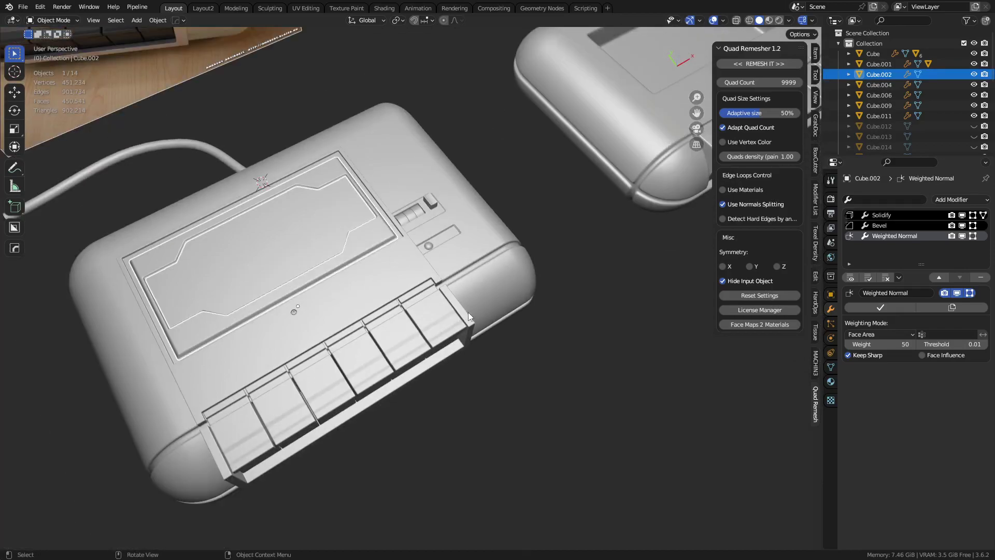
# Duplicate the original's front panel with the key frame in place and remove the Bevel modifier from the copy.
pyautogui.click(468, 312)
pyautogui.scroll(3, 419, 353)
pyautogui.hotkey('shift', 'd')
pyautogui.press('Escape')
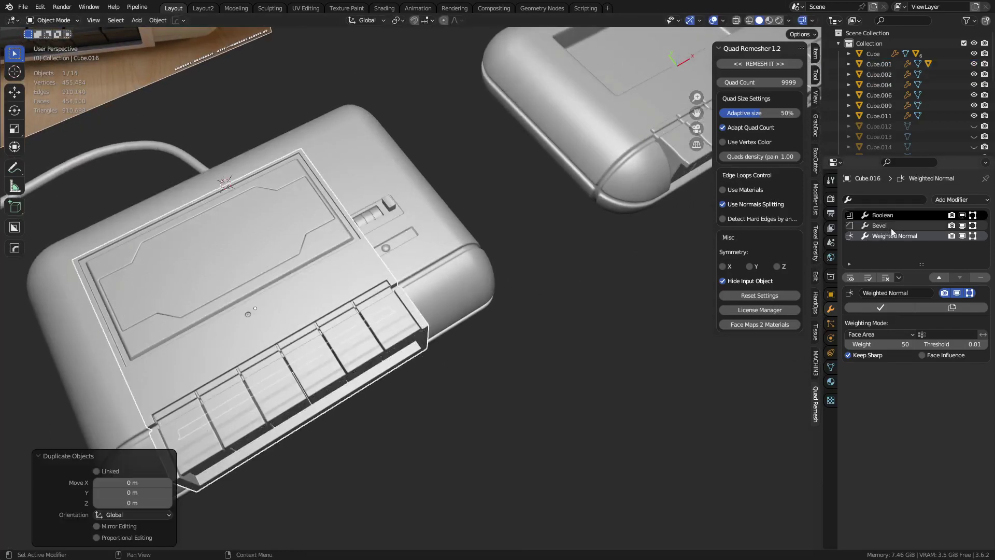
pyautogui.click(903, 228)
pyautogui.click(981, 277)
pyautogui.scroll(-3, 400, 340)
pyautogui.keyDown('shift'); pyautogui.moveTo(400, 341); pyautogui.dragTo(334, 373, button='middle'); pyautogui.keyUp('shift')
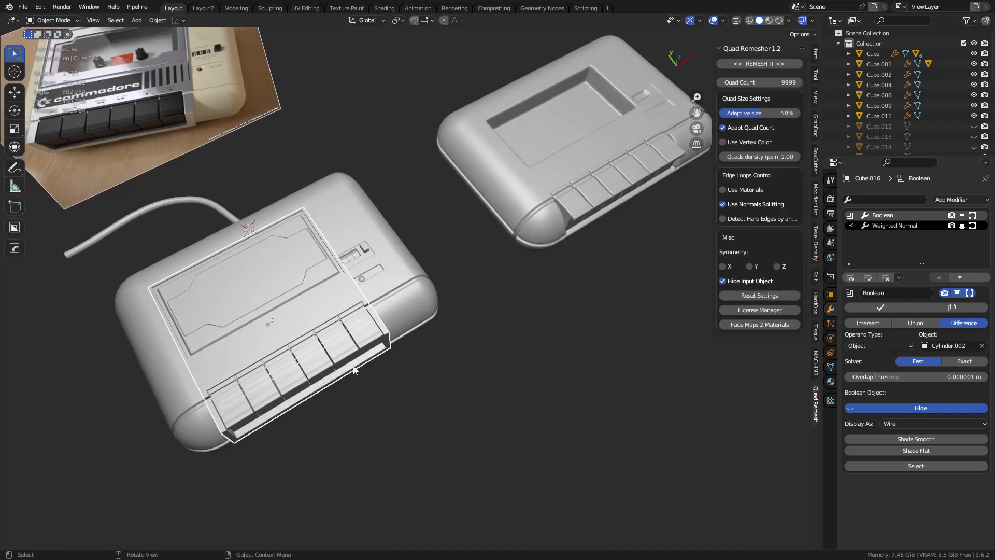
pyautogui.press('g')
pyautogui.press('y')
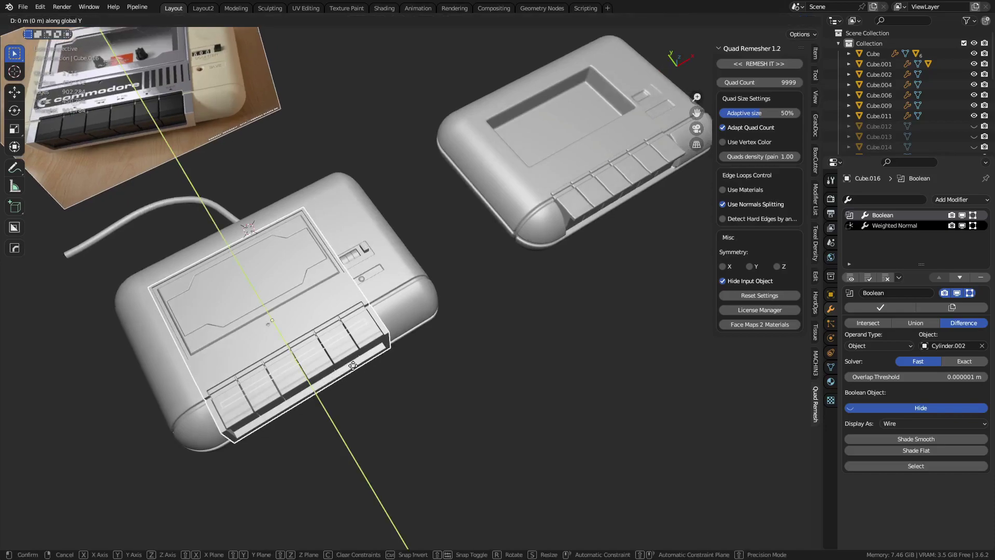
pyautogui.press('x')
# Convert the duplicated front panel to a mesh and move it about 3.905 m along X onto the remeshed body.
pyautogui.rightClick(391, 327)
pyautogui.rightClick(391, 326)
pyautogui.moveTo(384, 359)
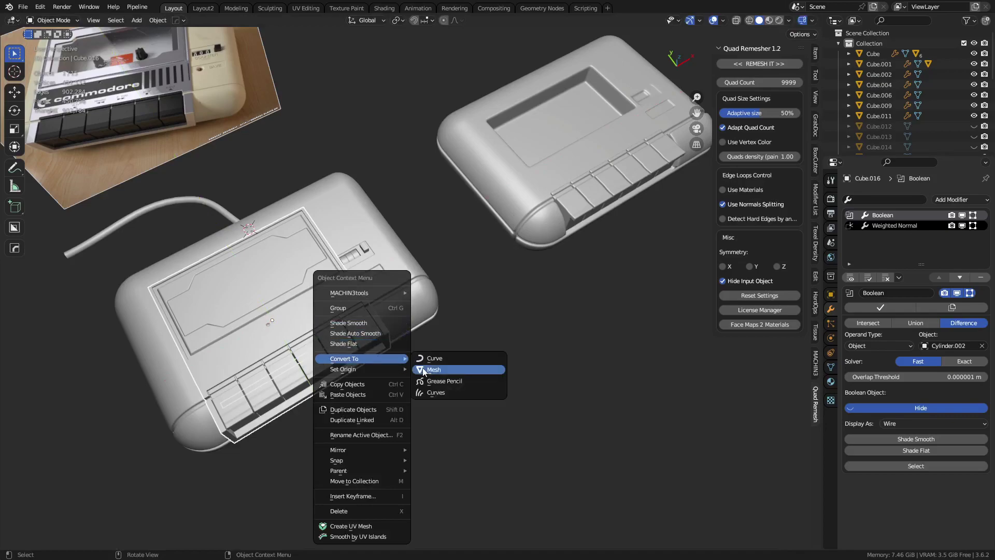
pyautogui.click(438, 368)
pyautogui.press('g')
pyautogui.press('y')
pyautogui.press('x')
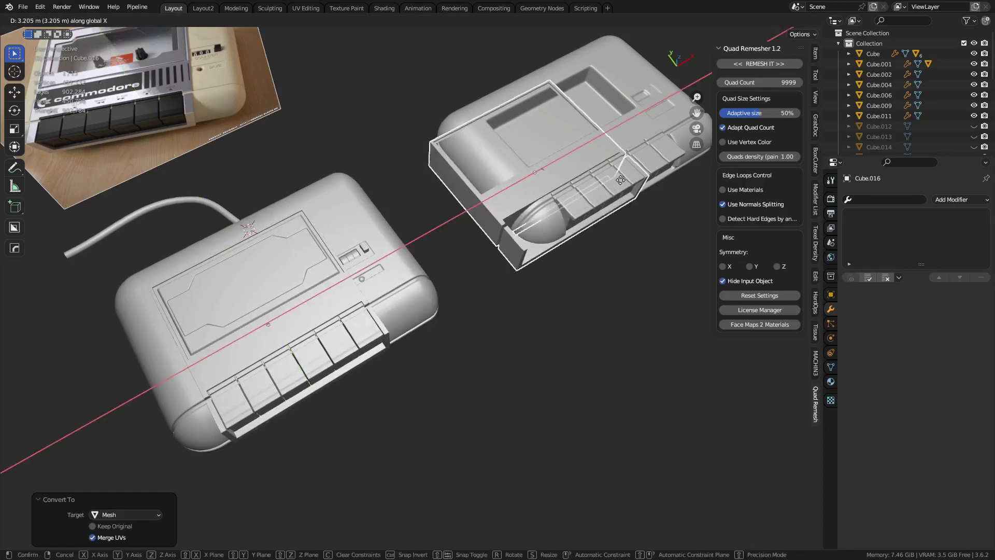
pyautogui.click(522, 391)
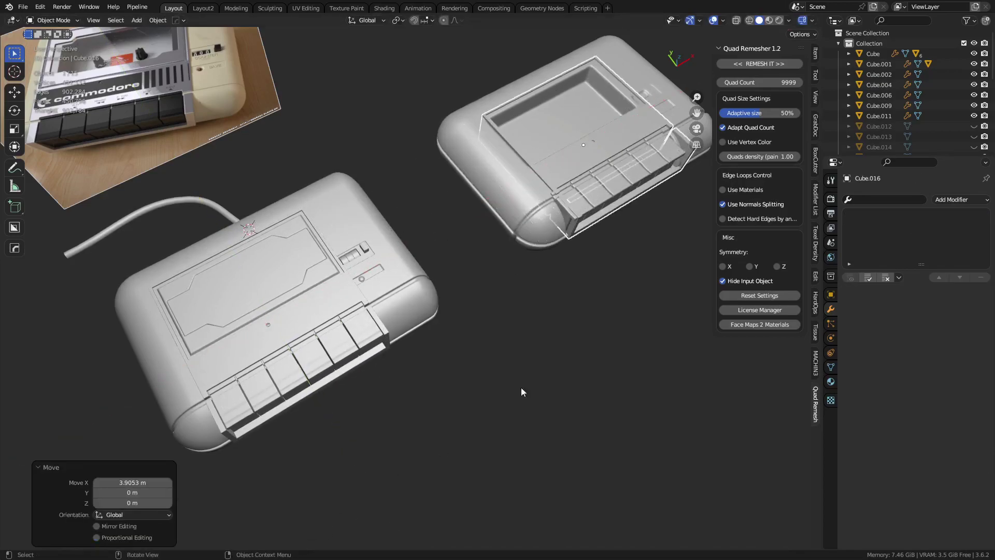
# Align the copied front panel with the remeshed keys by moving it -0.1 m and about 0.015 m along X.
pyautogui.press('KP_Decimal')
pyautogui.moveTo(403, 350)
pyautogui.mouseDown(button='middle')
pyautogui.moveTo(415, 306)
pyautogui.moveTo(421, 322)
pyautogui.moveTo(402, 336)
pyautogui.mouseUp(button='middle')
pyautogui.press('g')
pyautogui.press('x')
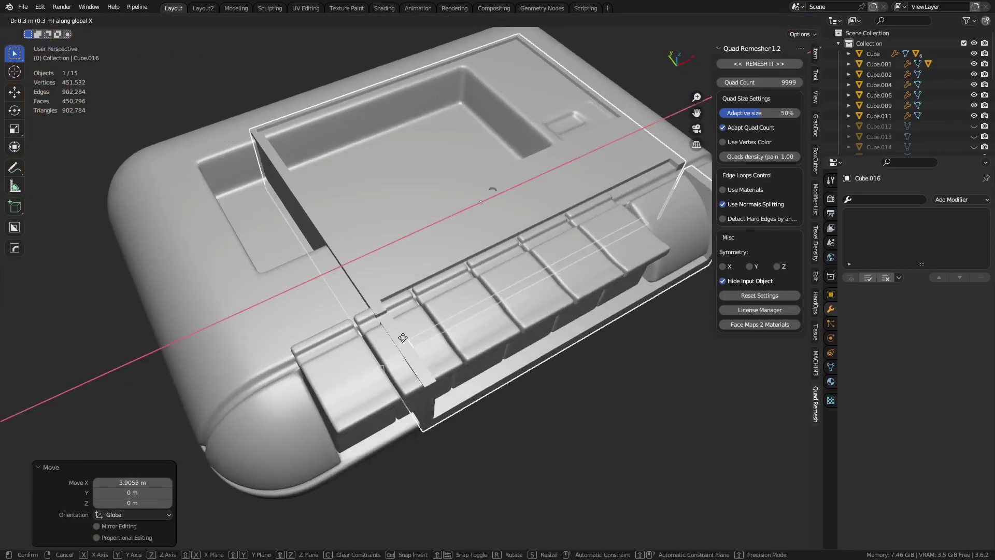
pyautogui.click(216, 386)
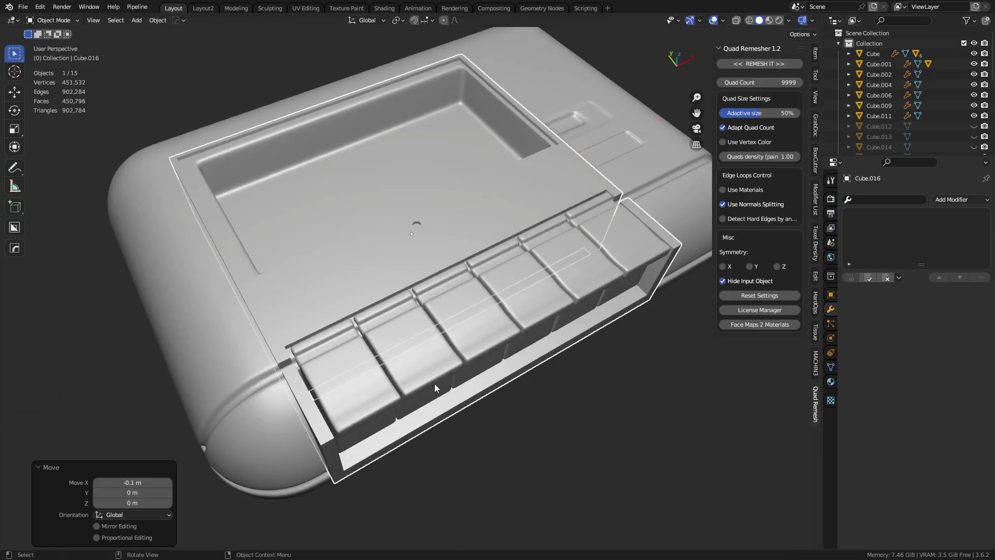
pyautogui.moveTo(434, 384); pyautogui.dragTo(439, 396, button='middle')
pyautogui.press('g')
pyautogui.press('x')
pyautogui.click(472, 394)
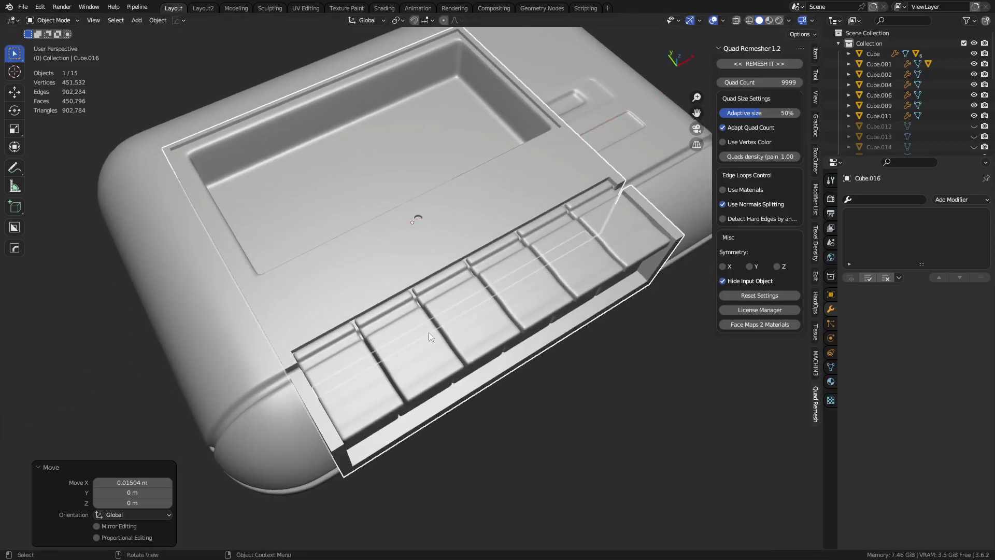
# Shade the copied front panel auto smooth at 30°.
pyautogui.moveTo(441, 338); pyautogui.dragTo(427, 262, button='middle')
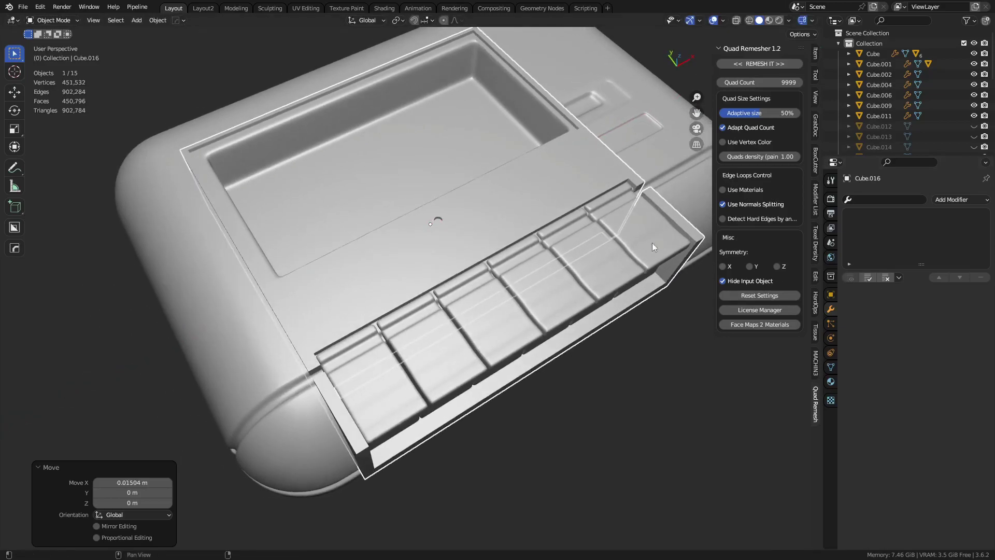
pyautogui.rightClick(492, 220)
pyautogui.click(513, 220)
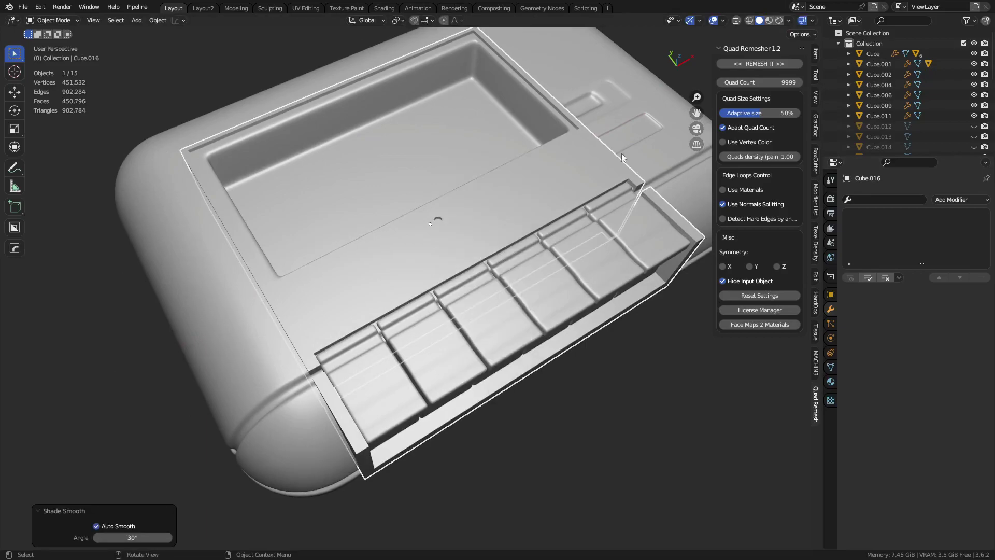
# Remesh the copied front panel with Quad Remesher at a quad count of 9999 and give it a level 2 Subdivision modifier.
pyautogui.click(789, 63)
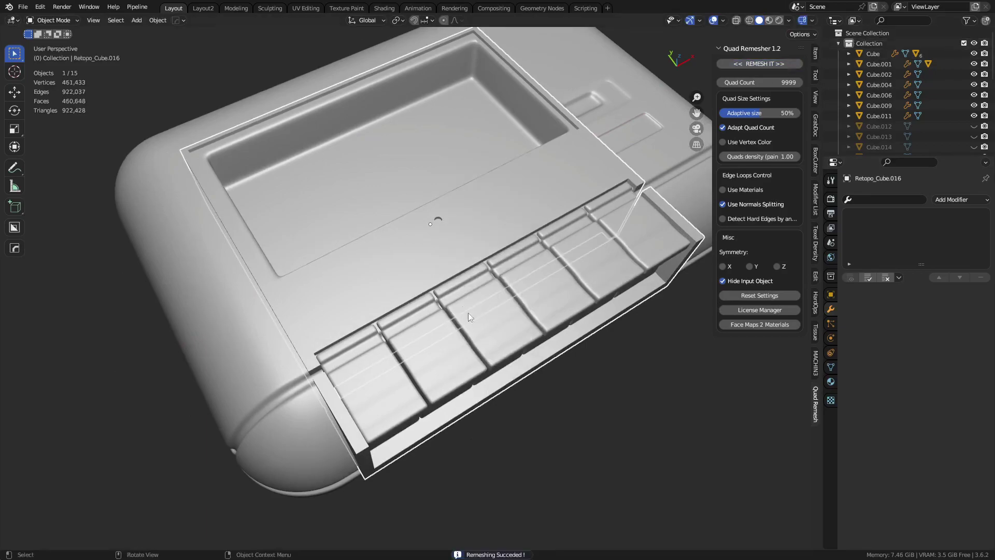
pyautogui.rightClick(454, 298)
pyautogui.hotkey('ctrl', '2')
pyautogui.moveTo(456, 321); pyautogui.dragTo(532, 312, button='middle')
pyautogui.press('a')
pyautogui.hotkey('alt', 'a')
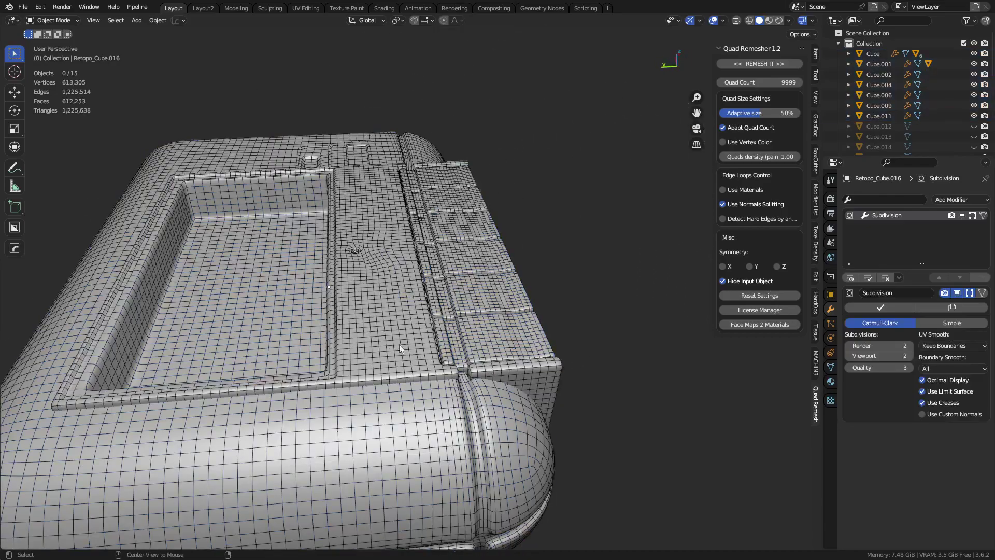
# Nudge the remeshed front panel about -0.005 m along X to fit the keys and body.
pyautogui.scroll(8, 399, 344)
pyautogui.moveTo(524, 308); pyautogui.dragTo(512, 348, button='middle')
pyautogui.click(512, 348)
pyautogui.press('g')
pyautogui.press('x')
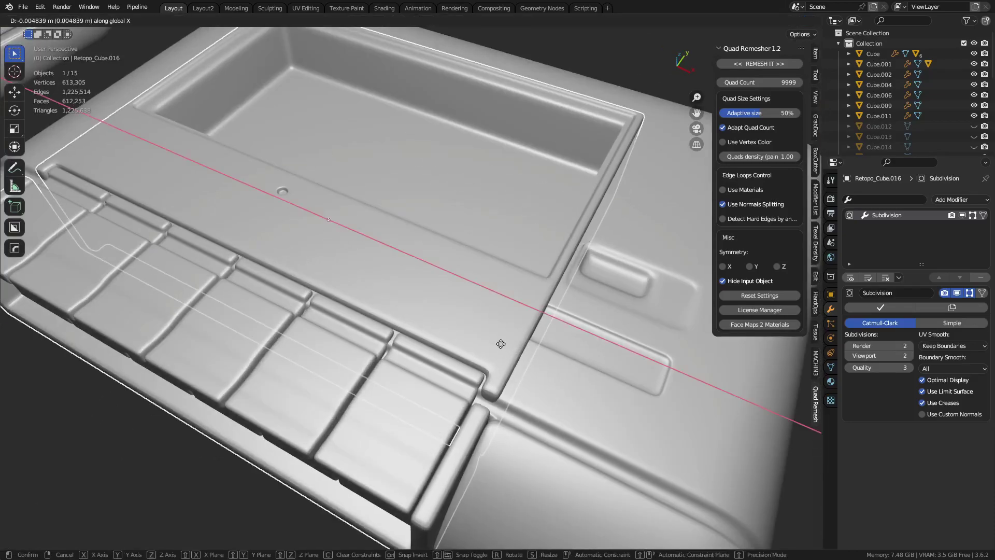
pyautogui.click(501, 347)
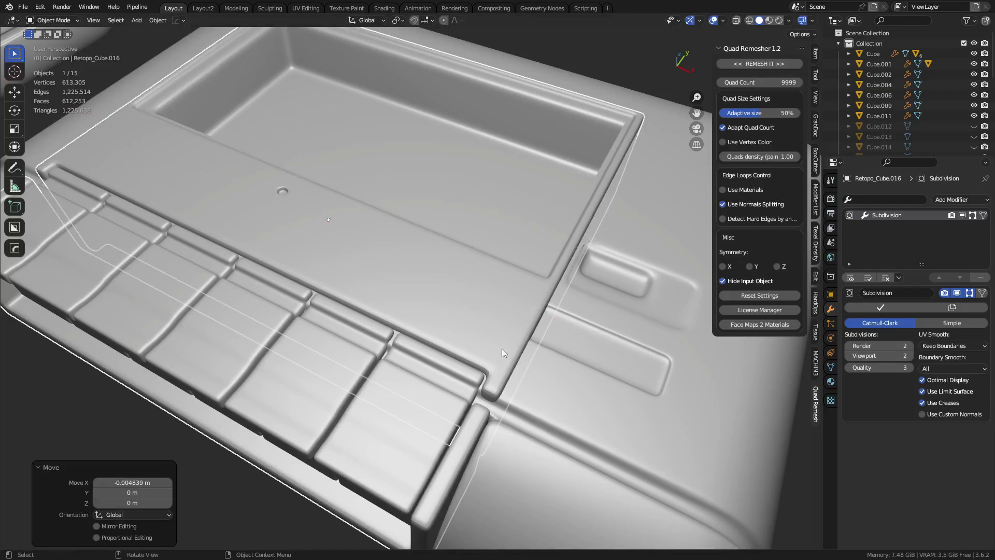
# Shade the remeshed front panel and the remeshed keys smooth.
pyautogui.rightClick(502, 348)
pyautogui.click(483, 333)
pyautogui.click(441, 359)
pyautogui.rightClick(440, 357)
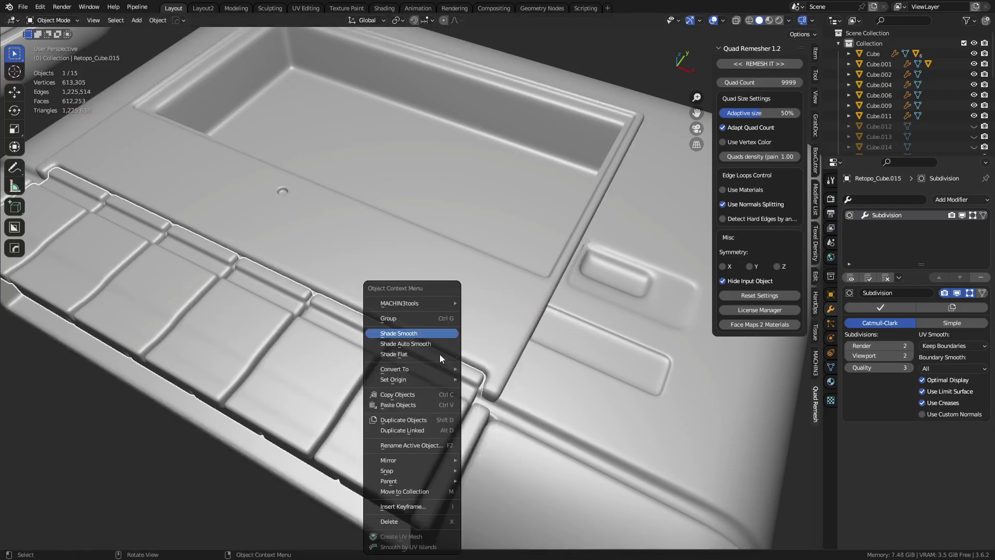
pyautogui.click(425, 332)
pyautogui.scroll(-5, 415, 298)
pyautogui.press('a')
pyautogui.press('a')
# Show both players from above and set the viewport MatCap to the multicoloured normal-check sphere.
pyautogui.keyDown('shift'); pyautogui.moveTo(313, 347); pyautogui.dragTo(673, 444, button='middle'); pyautogui.keyUp('shift')
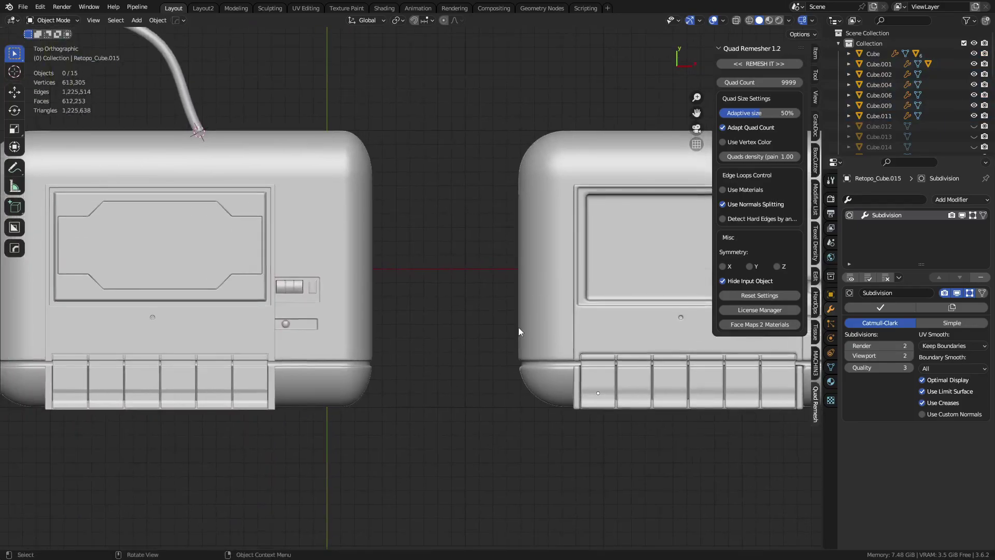
pyautogui.keyDown('shift'); pyautogui.moveTo(518, 328); pyautogui.dragTo(382, 331, button='middle'); pyautogui.keyUp('shift')
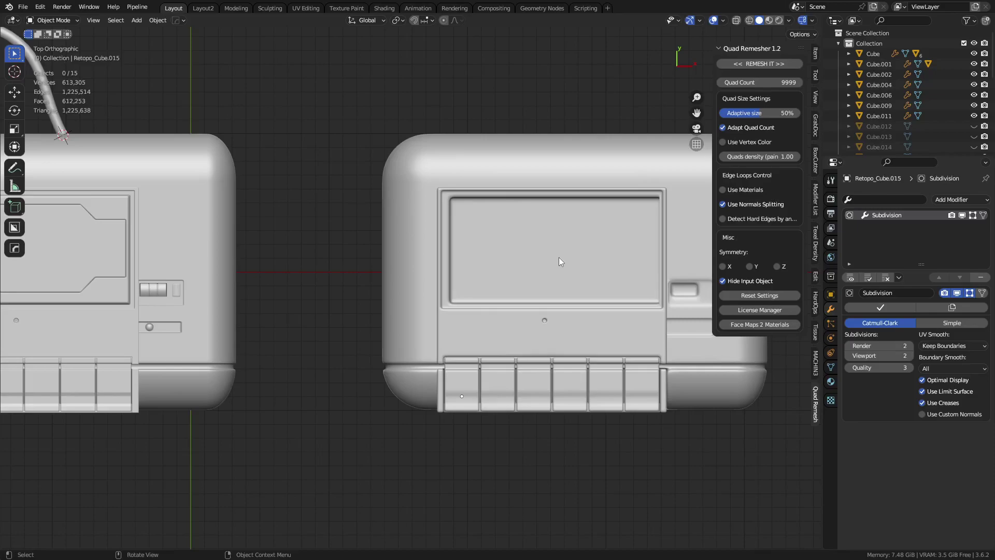
pyautogui.keyDown('ctrl'); pyautogui.hscroll(-6, 431, 256); pyautogui.keyUp('ctrl')
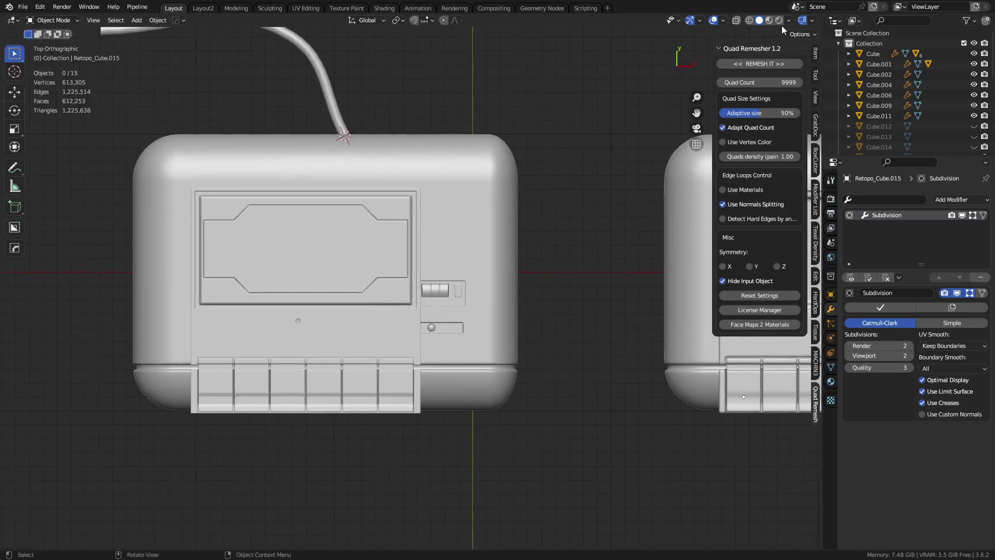
pyautogui.click(790, 19)
pyautogui.click(782, 97)
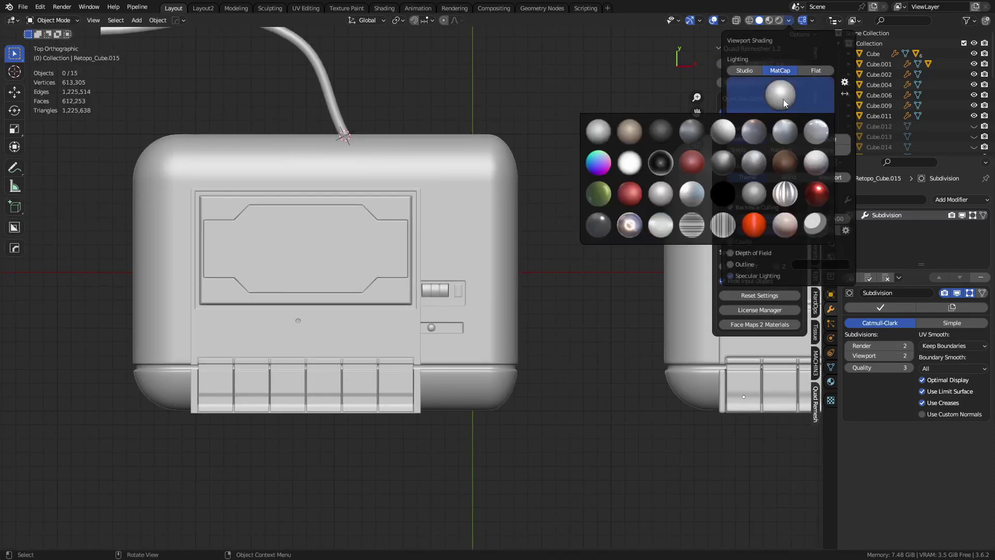
pyautogui.click(598, 162)
# Compare the window recess, switch slots, body seam and keys of the original and remeshed players from above.
pyautogui.scroll(5, 493, 328)
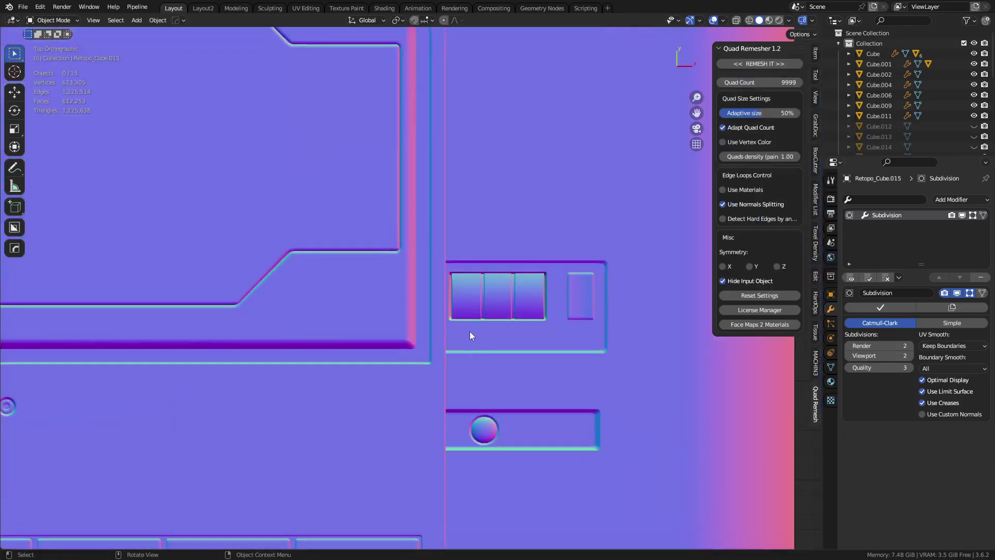
pyautogui.scroll(-4, 490, 362)
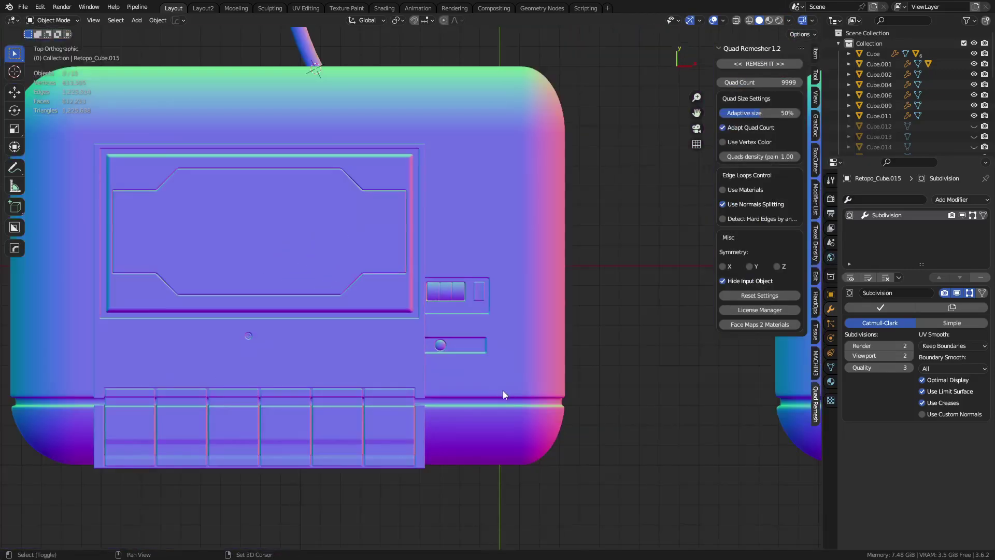
pyautogui.scroll(2, 366, 488)
pyautogui.scroll(-4, 564, 394)
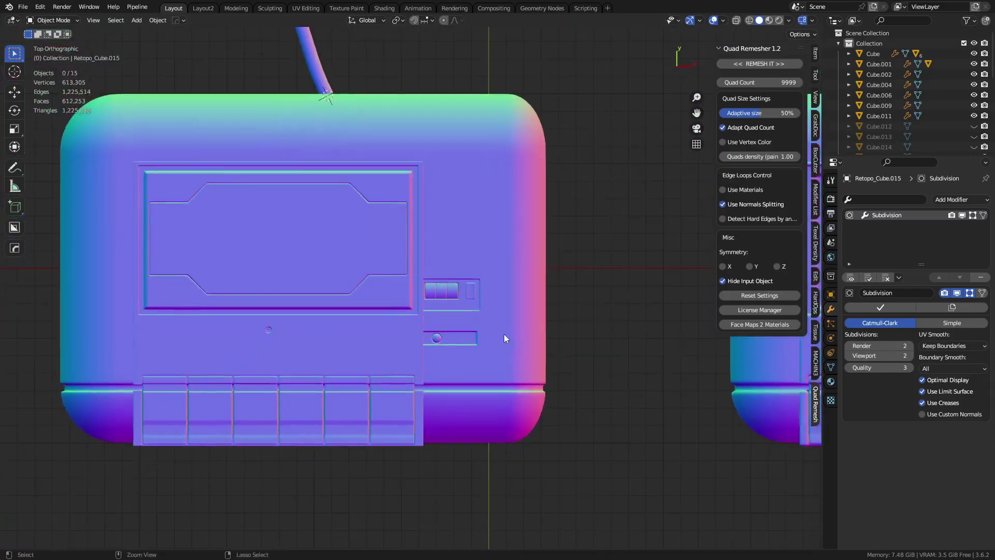
pyautogui.keyDown('shift'); pyautogui.moveTo(559, 353); pyautogui.dragTo(220, 342, button='middle'); pyautogui.keyUp('shift')
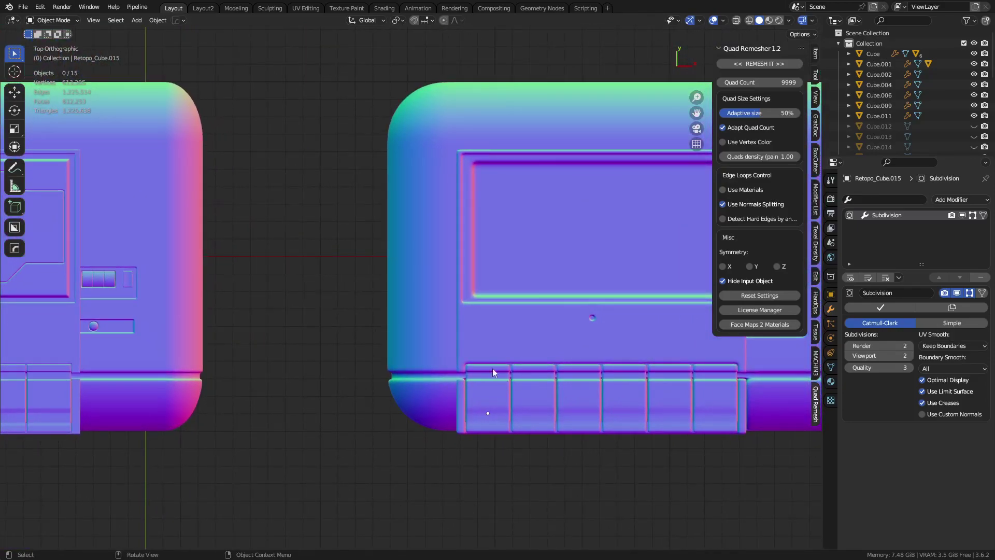
pyautogui.keyDown('shift'); pyautogui.moveTo(488, 331); pyautogui.dragTo(606, 347, button='middle'); pyautogui.keyUp('shift')
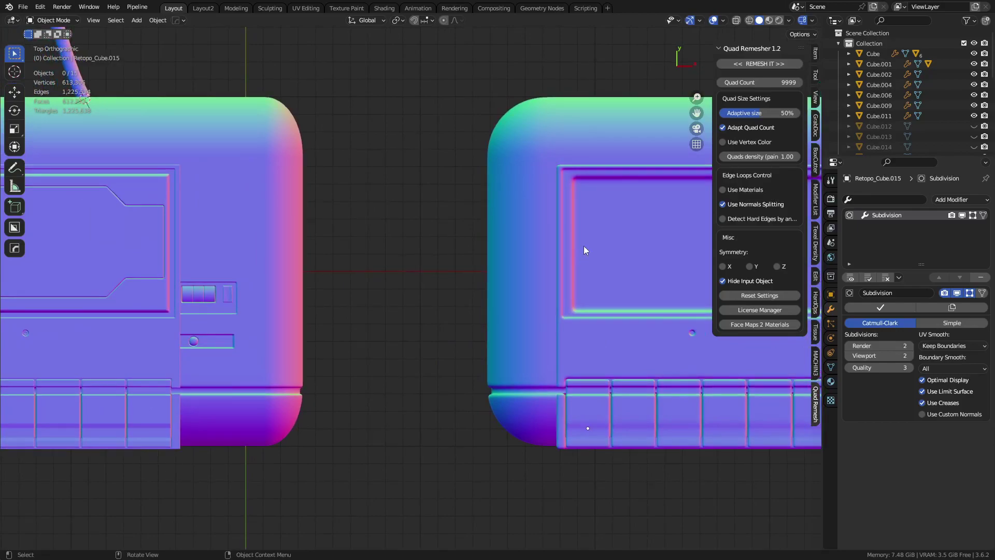
pyautogui.keyDown('shift'); pyautogui.moveTo(638, 294); pyautogui.dragTo(406, 295, button='middle'); pyautogui.keyUp('shift')
pyautogui.keyDown('shift'); pyautogui.moveTo(553, 319); pyautogui.dragTo(330, 315, button='middle'); pyautogui.keyUp('shift')
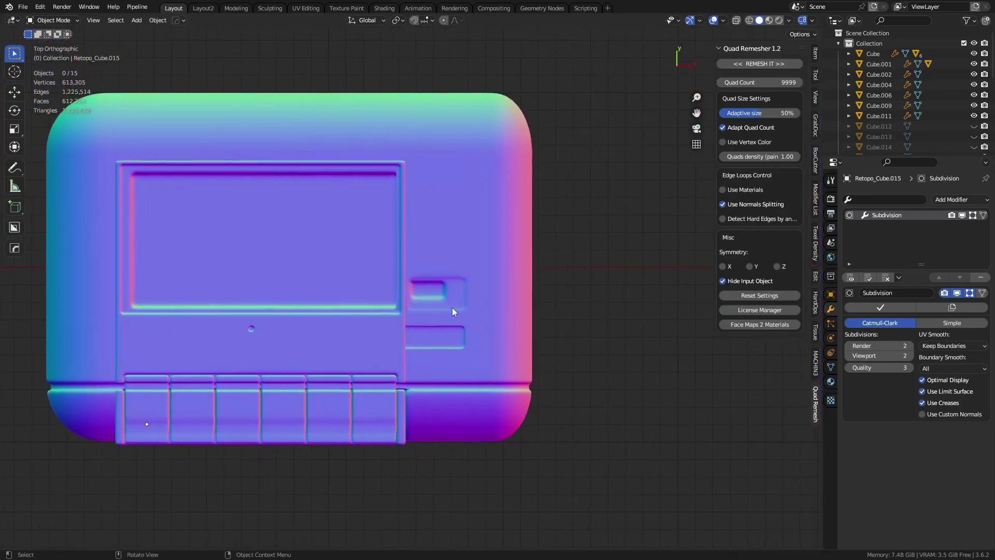
# Examine the remeshed key frame's corner up close, including its edges against the keys and body.
pyautogui.moveTo(452, 308); pyautogui.dragTo(388, 328, button='middle')
pyautogui.scroll(3, 394, 384)
pyautogui.keyDown('alt'); pyautogui.middleClick(332, 427); pyautogui.keyUp('alt')
pyautogui.scroll(3, 358, 376)
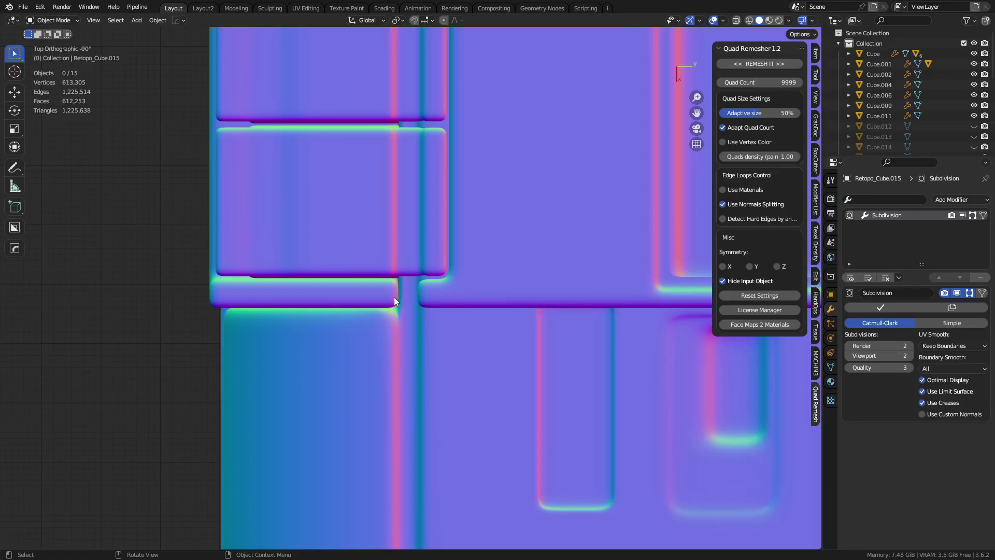
pyautogui.moveTo(394, 301); pyautogui.dragTo(458, 297, button='middle')
pyautogui.scroll(-5, 454, 299)
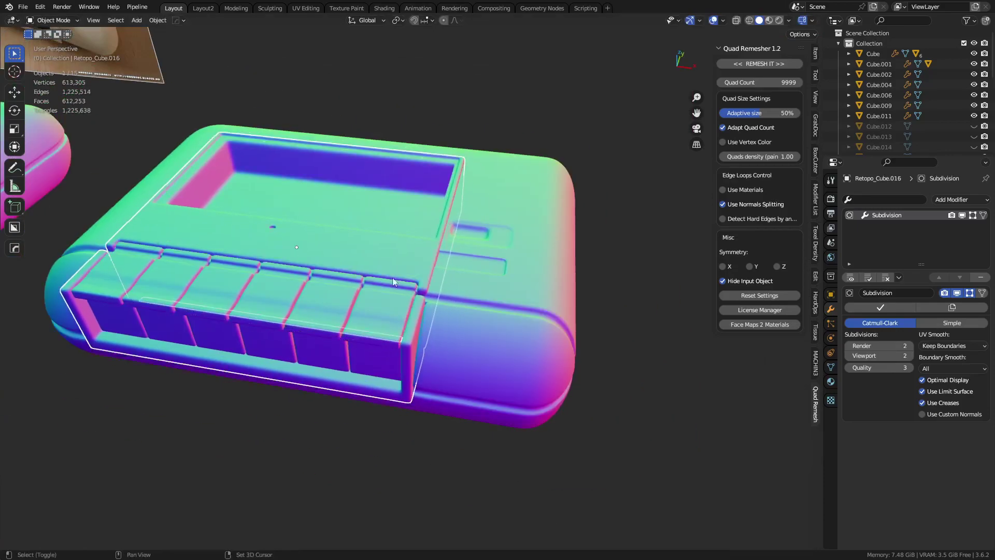
pyautogui.moveTo(406, 284)
pyautogui.keyDown('shift'); pyautogui.mouseDown(button='middle')
pyautogui.moveTo(481, 322)
pyautogui.moveTo(575, 344)
pyautogui.mouseUp(button='middle'); pyautogui.keyUp('shift')
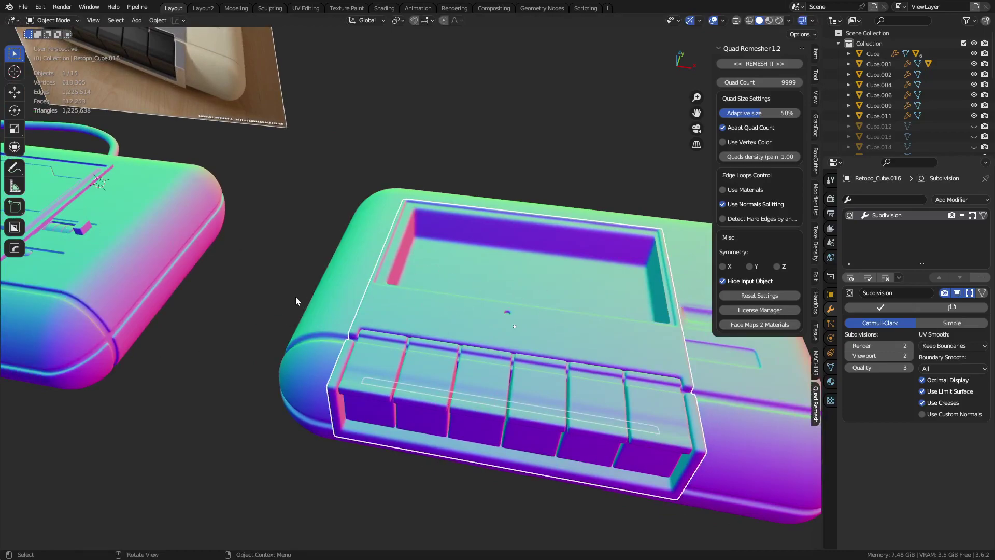
# Deselect the remeshed panel and display both players in Material Preview shading.
pyautogui.click(276, 306)
pyautogui.hotkey('shift', 'w')
pyautogui.hotkey('shift', 'z')
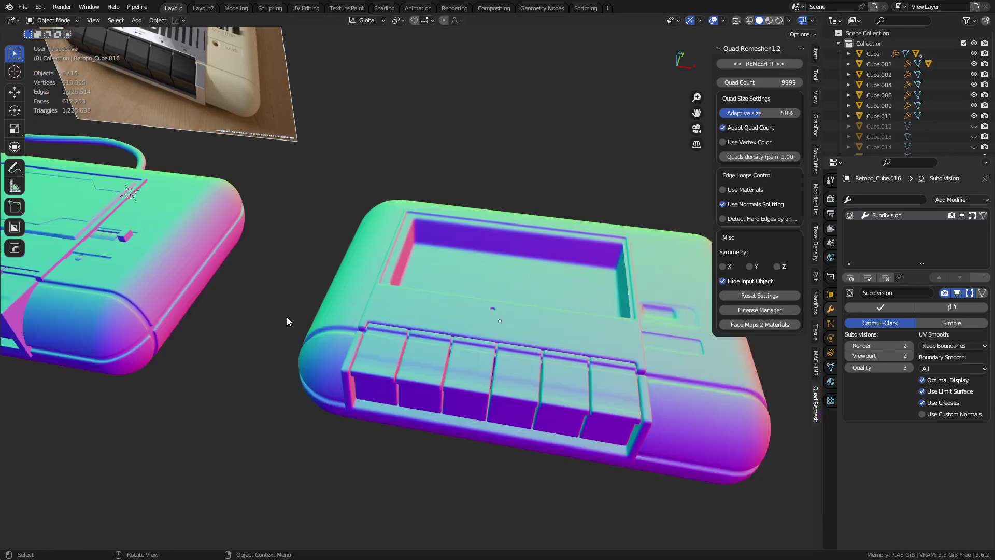
pyautogui.moveTo(213, 289)
pyautogui.mouseDown(button='middle')
pyautogui.moveTo(453, 329)
pyautogui.moveTo(424, 344)
pyautogui.moveTo(554, 353)
pyautogui.moveTo(471, 358)
pyautogui.moveTo(500, 317)
pyautogui.moveTo(532, 374)
pyautogui.moveTo(524, 346)
pyautogui.moveTo(488, 340)
pyautogui.moveTo(515, 336)
pyautogui.mouseUp(button='middle')
pyautogui.scroll(2, 472, 358)
pyautogui.press('z')
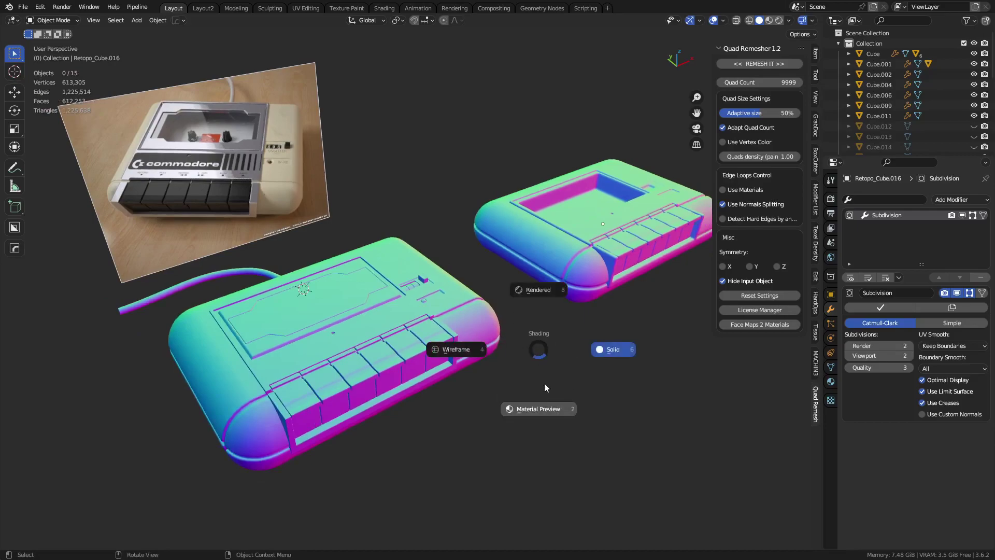
pyautogui.click(546, 405)
pyautogui.scroll(2, 523, 399)
pyautogui.moveTo(528, 393); pyautogui.dragTo(586, 325, button='middle')
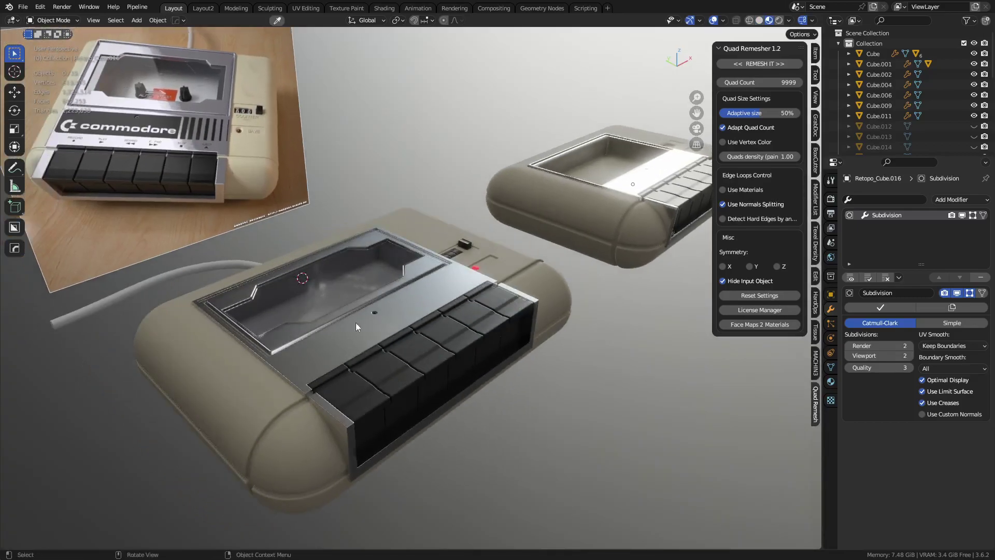
# Inspect the original front panel and the remeshed body in turn to compare their modifiers and material appearance.
pyautogui.click(355, 335)
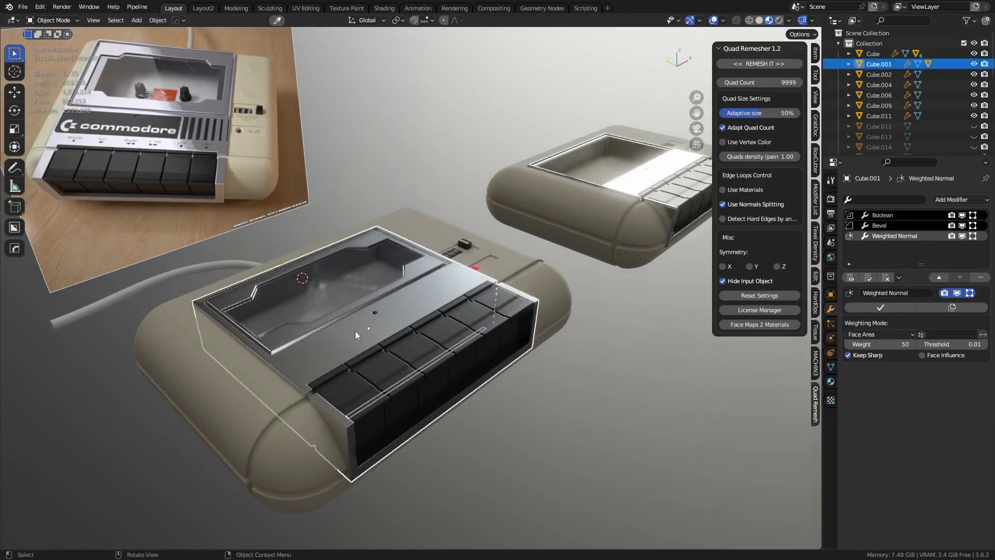
pyautogui.click(651, 187)
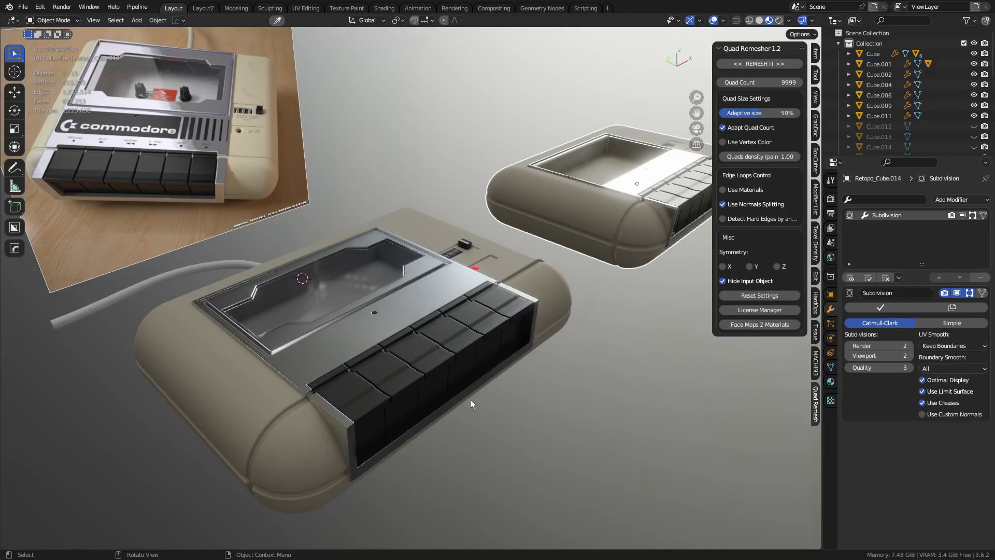
pyautogui.click(521, 379)
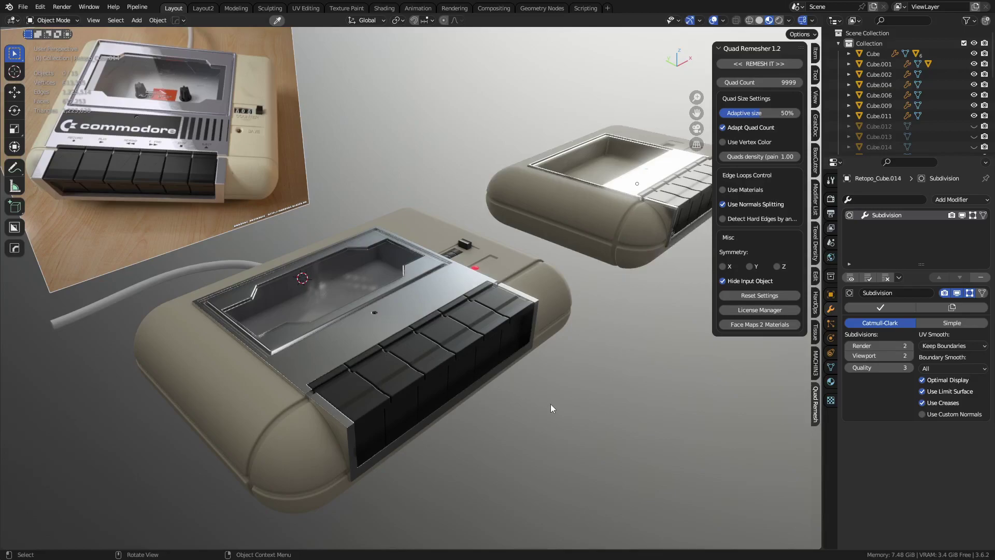
pyautogui.click(410, 330)
pyautogui.click(545, 406)
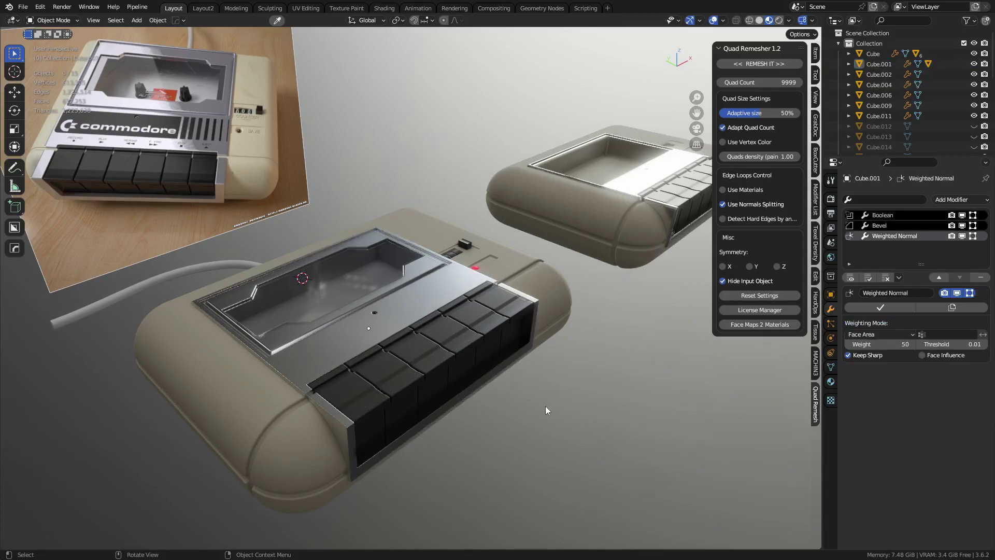
pyautogui.moveTo(545, 405); pyautogui.dragTo(576, 356, button='middle')
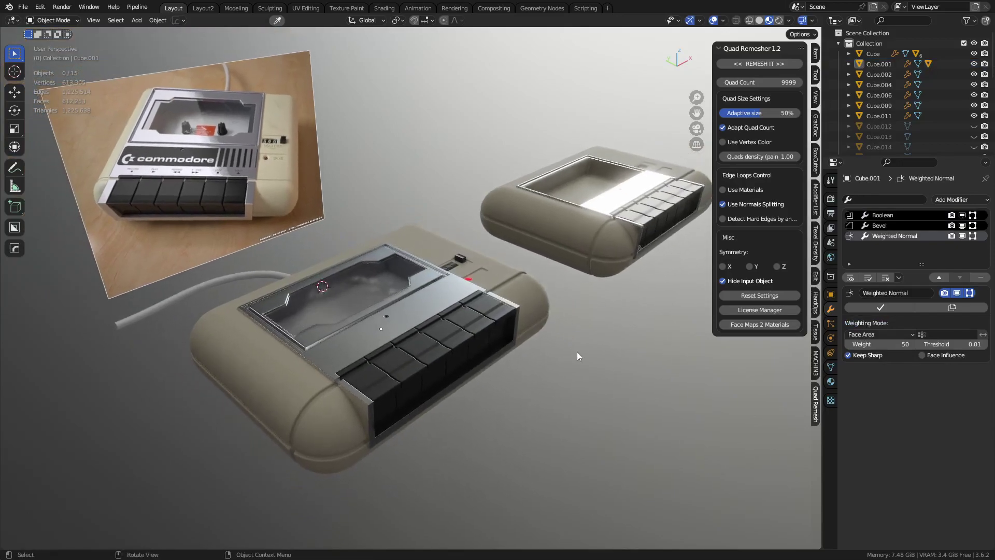